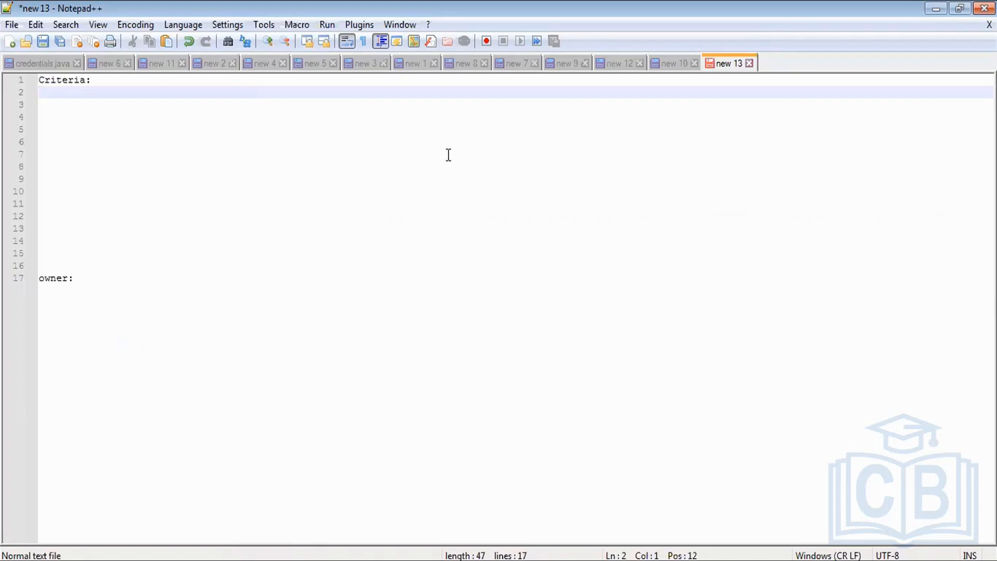
Step: Under the Criteria heading, add the line "patient-> status=active->" followed by the user's name
key("Return")
type("pati")
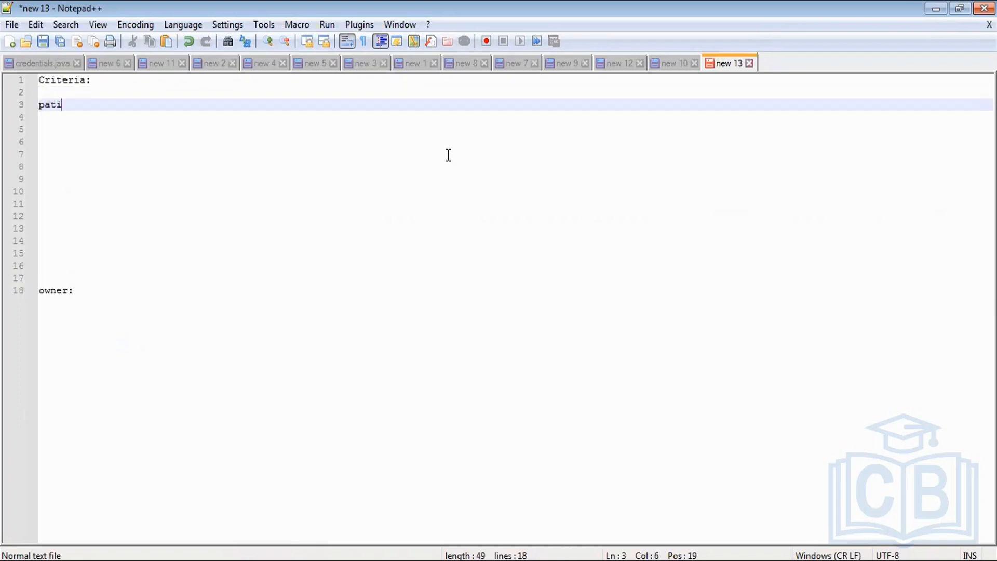
type("ent-> st")
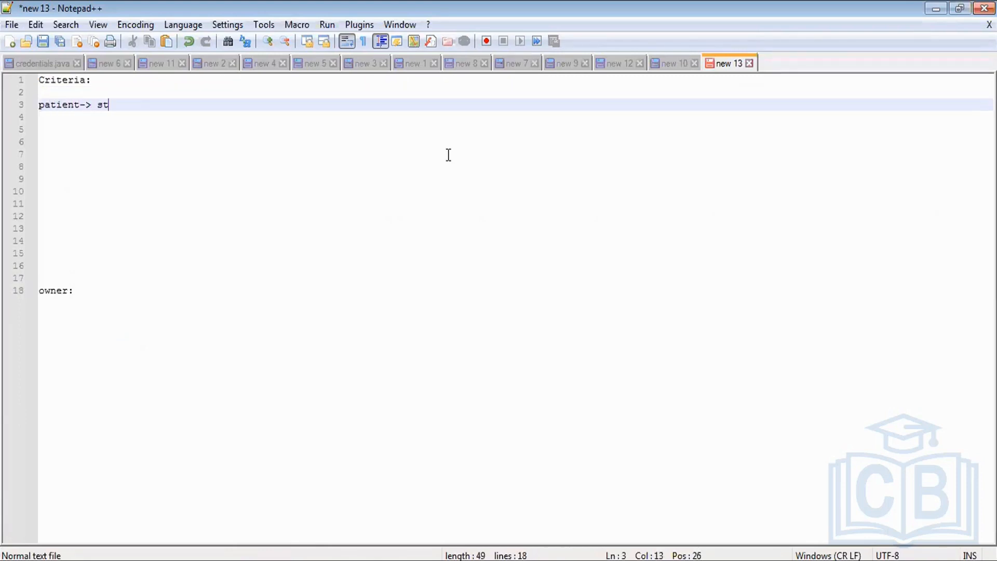
type("atus=active-> su")
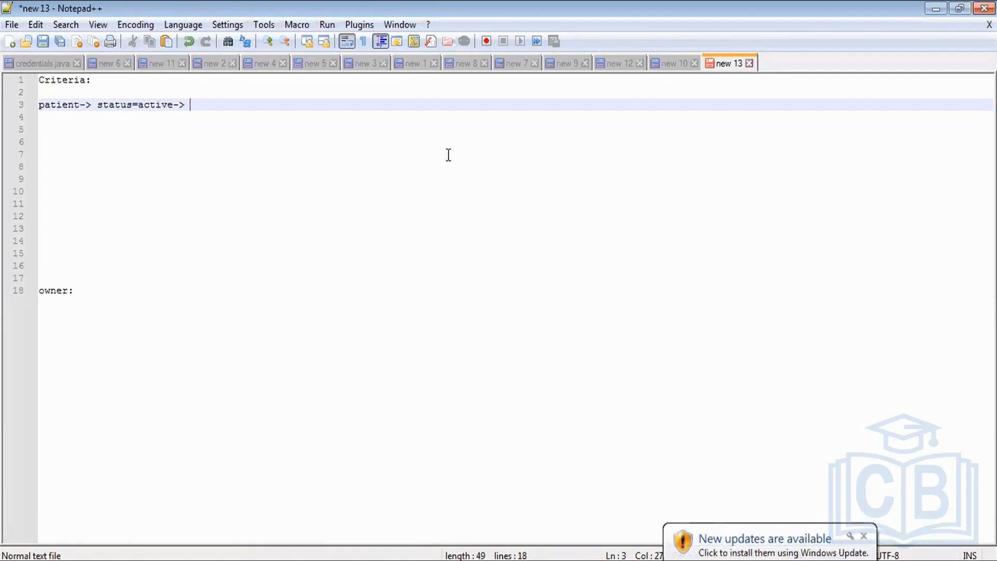
type("mit")
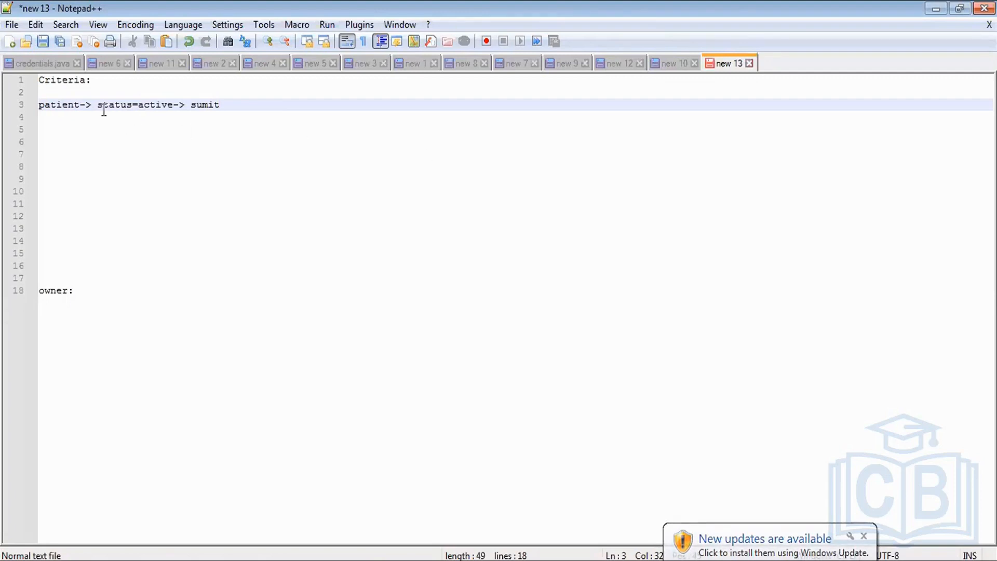
left_click_drag(97, 104, 173, 105)
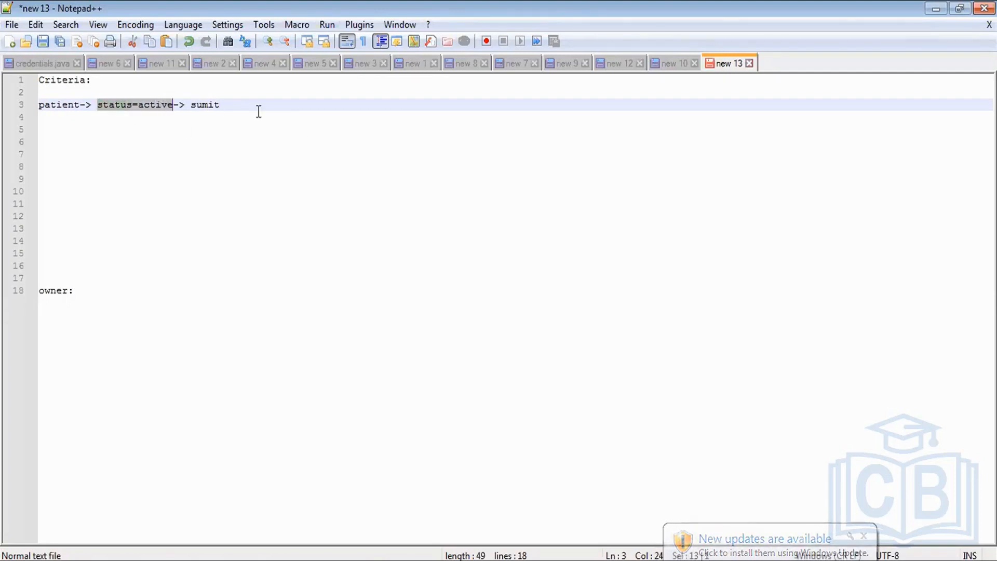
Step: Add the note "any criteria except ownership" below the active-status line, with a blank line between them
left_click(239, 107)
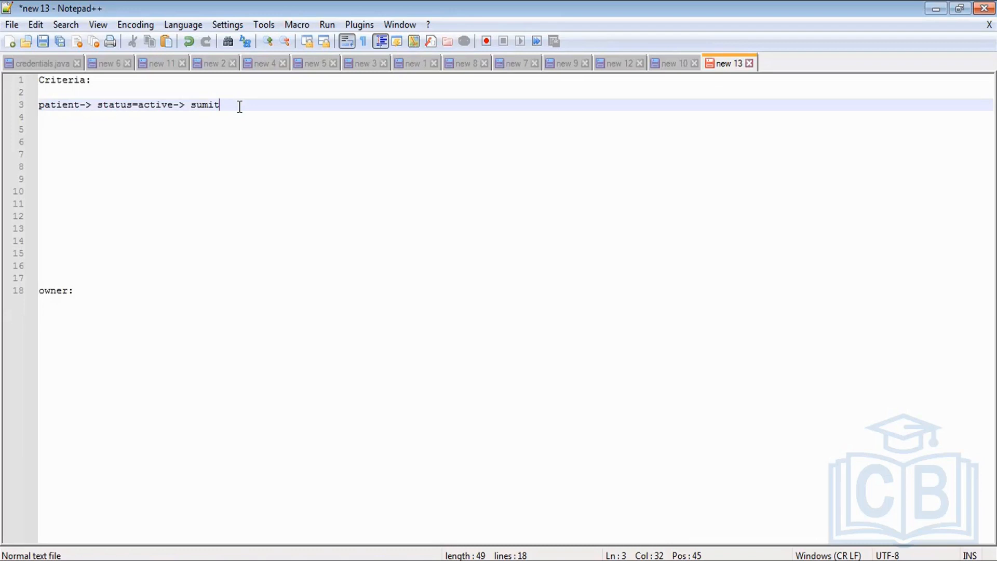
key("Return")
key("Return")
type("any cr")
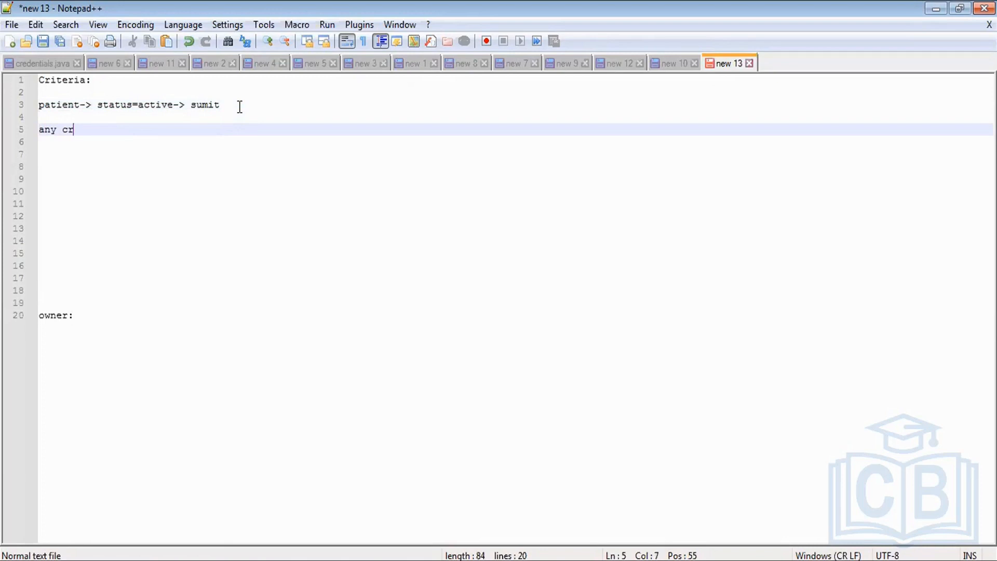
type("iteria exc")
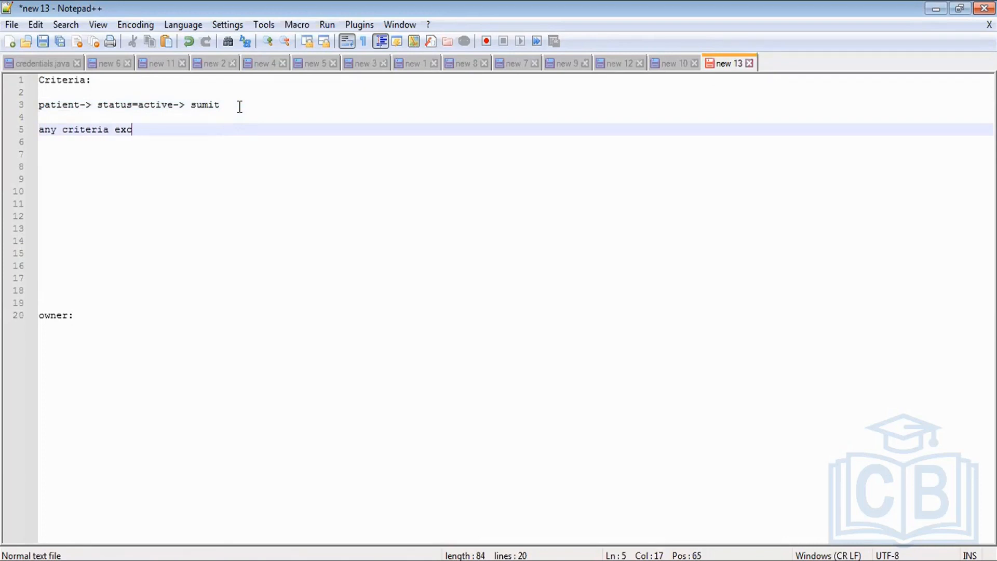
type("ept ownership")
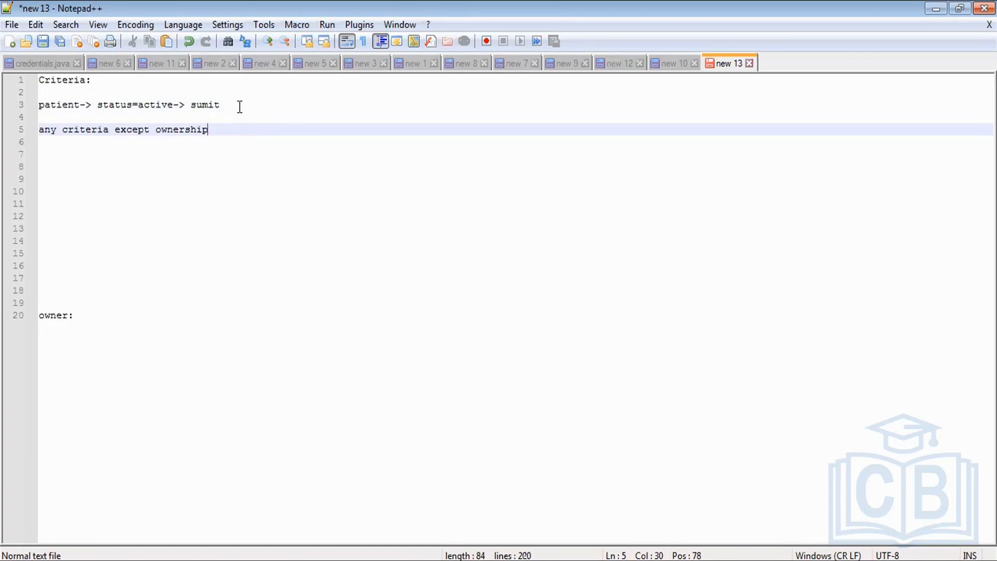
Step: Add the line "patient-> owner:" with the owner's name, an arrow "->" and the receiving user's name
key("Return")
key("Return")
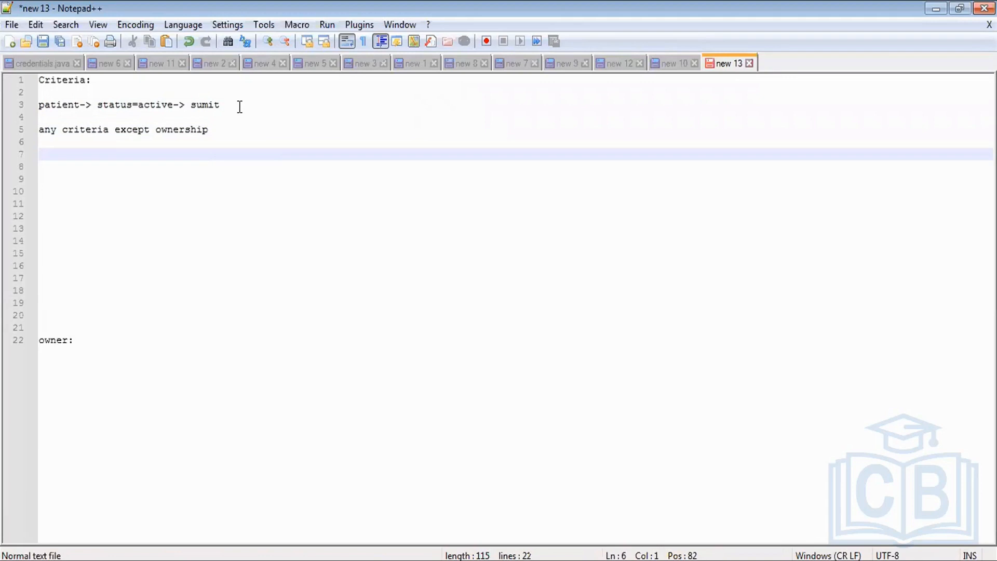
type("patient-> owner")
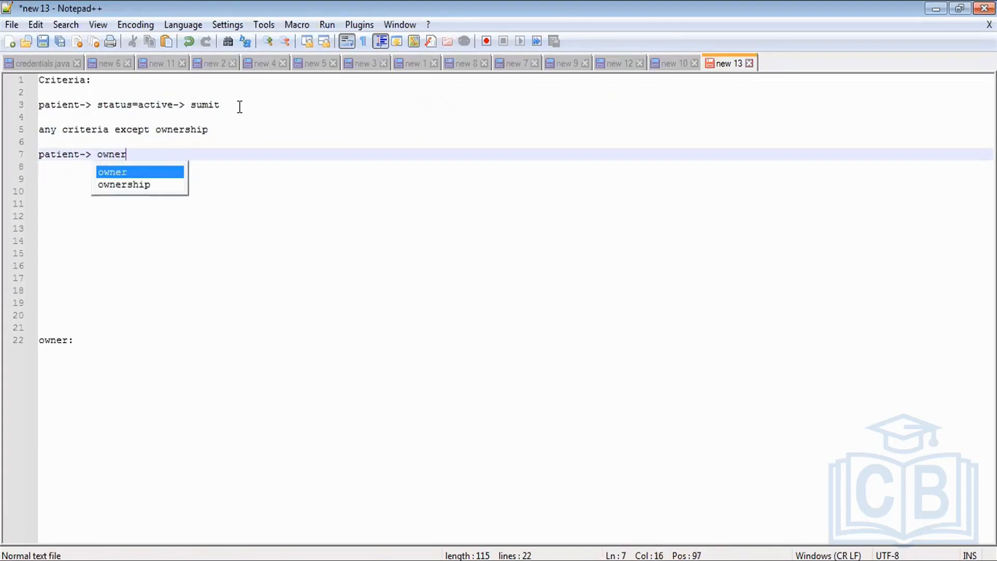
type(": sumit")
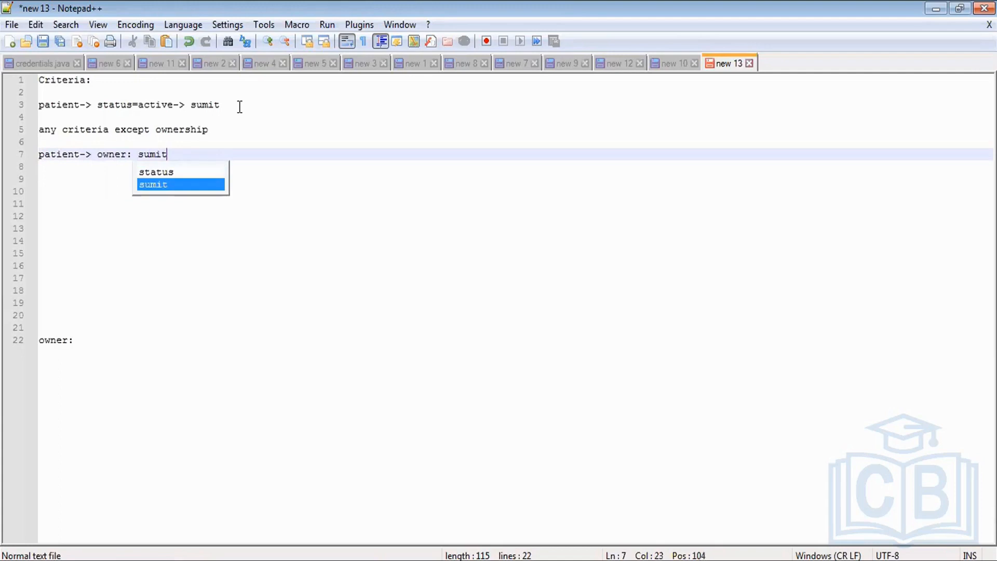
type("-> anitha")
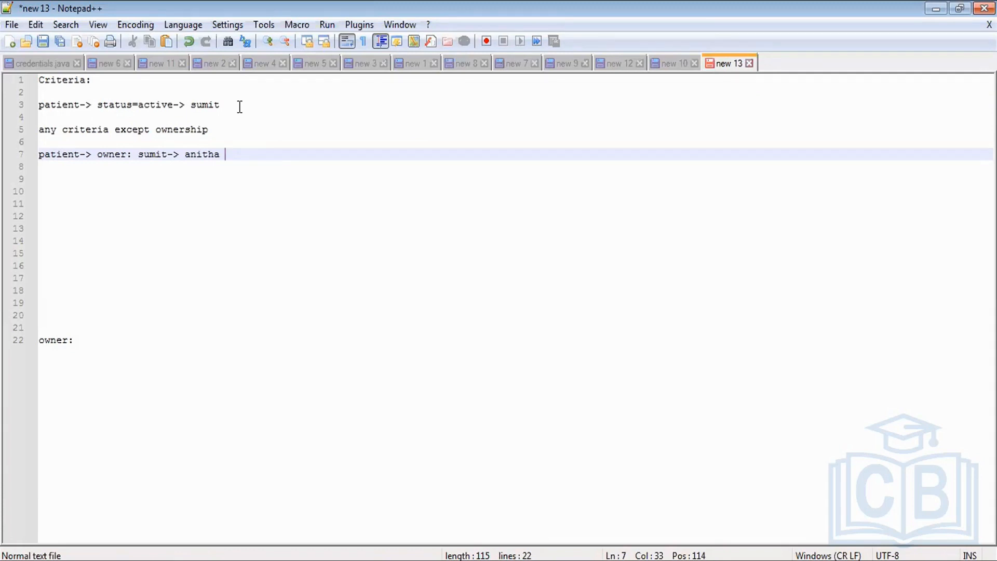
Step: Reduce the gap between the last Criteria line and the owner heading to three blank lines
left_click_drag(232, 159, 180, 326)
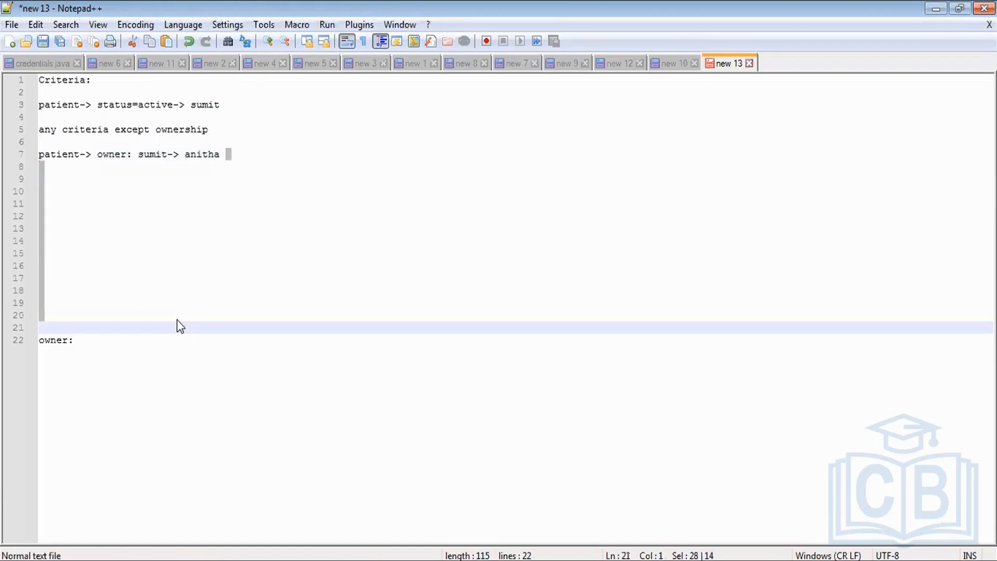
key("Delete")
key("Return")
key("Return")
key("Return")
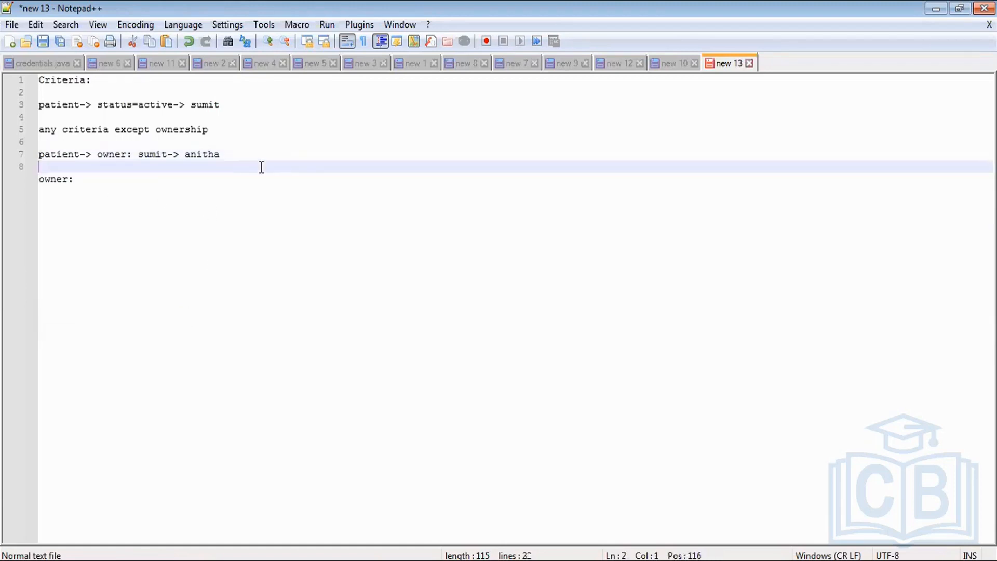
Step: Under the owner heading, add the note "criteria is based on ownership" after a blank line
left_click(88, 203)
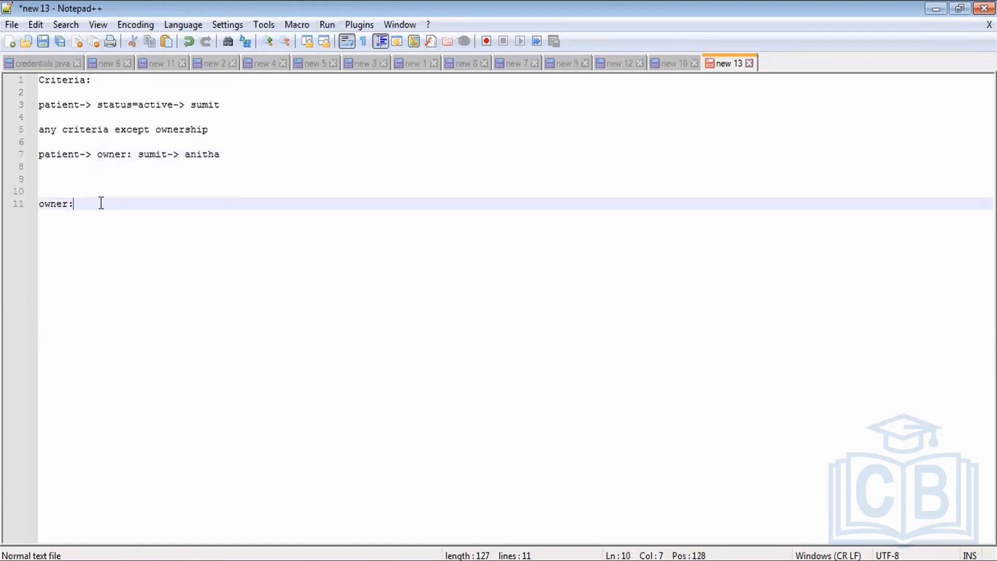
key("Return")
key("Return")
type("cr")
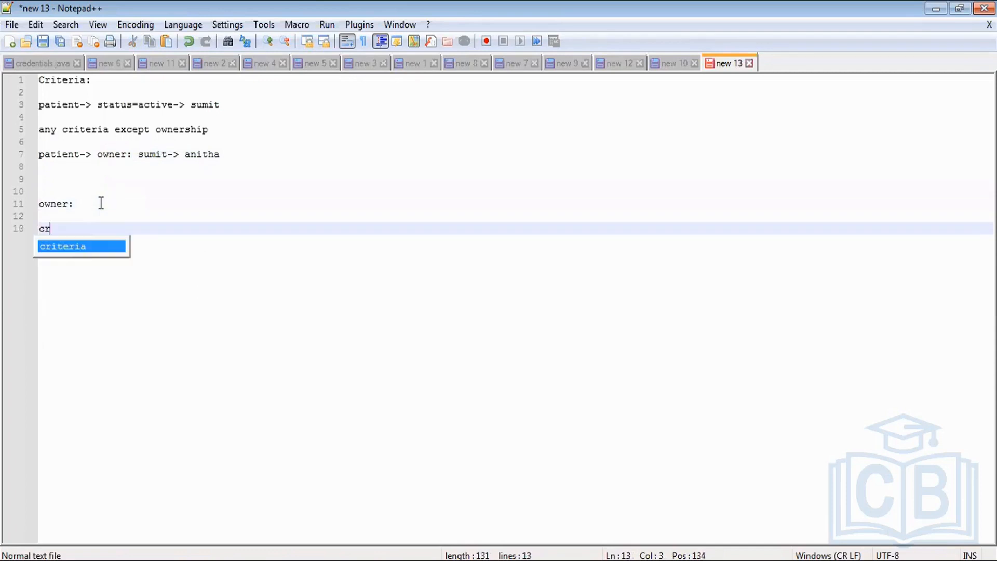
type("iteria is")
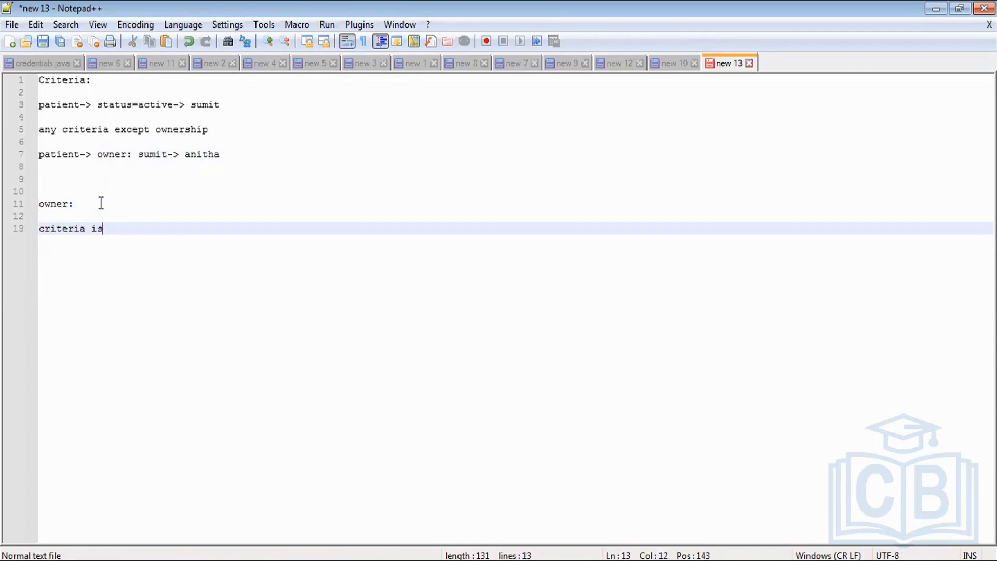
type(" based on ownership")
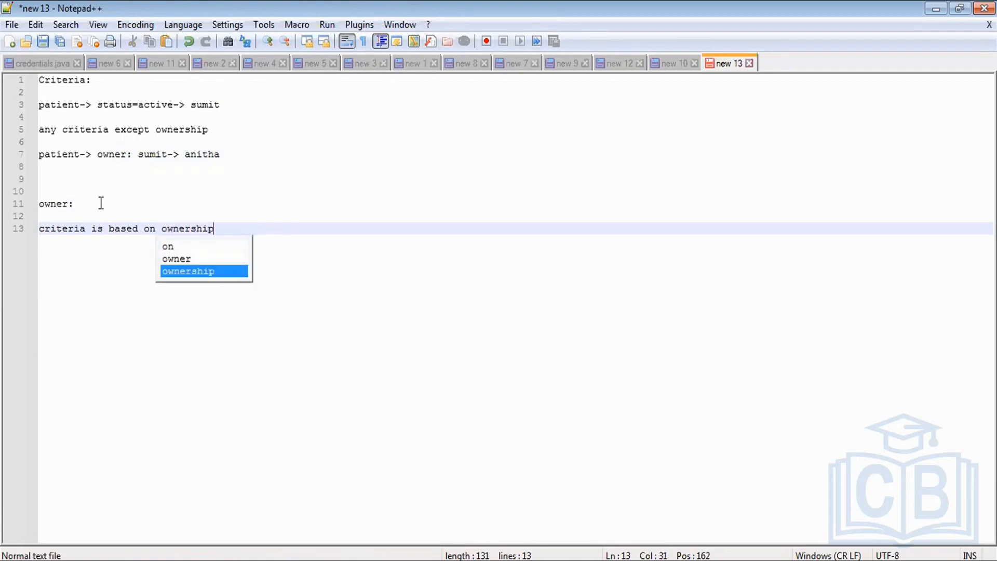
Step: Add the line "patient-> owner:" with the owner's name and a trailing "->" below the ownership note
key("Return")
key("Return")
type("patient:")
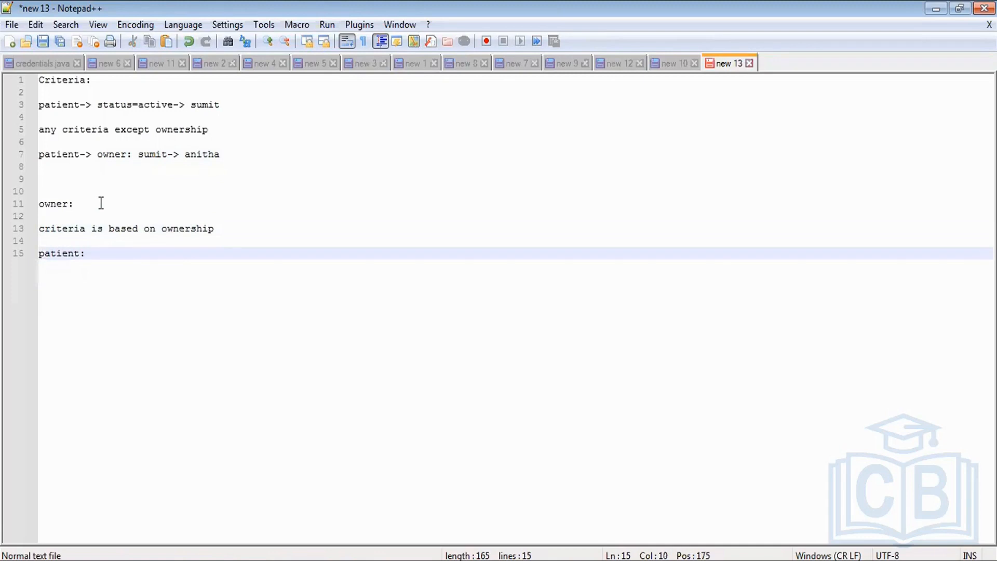
key("BackSpace")
key("BackSpace")
type("-> owner: amit ->")
Step: Replace all the notes in the file with the single line "patient : status = active"
key("ctrl+shift+Home")
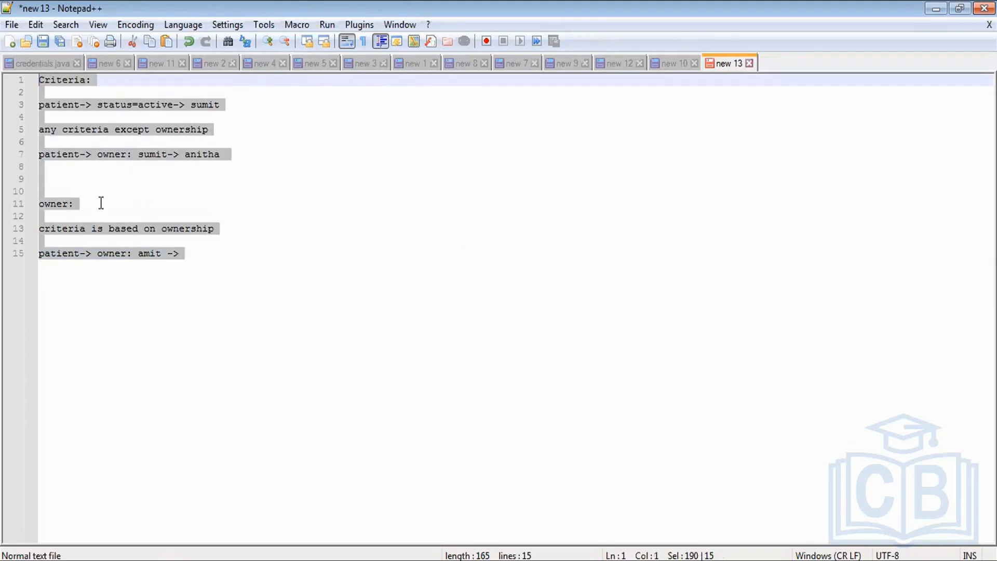
key("Delete")
type("patient ")
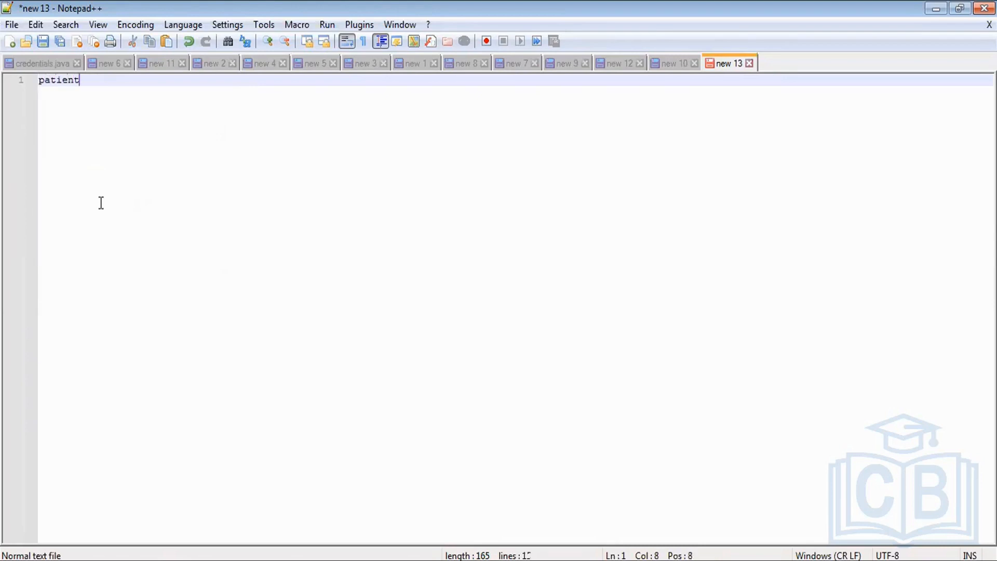
type(": ")
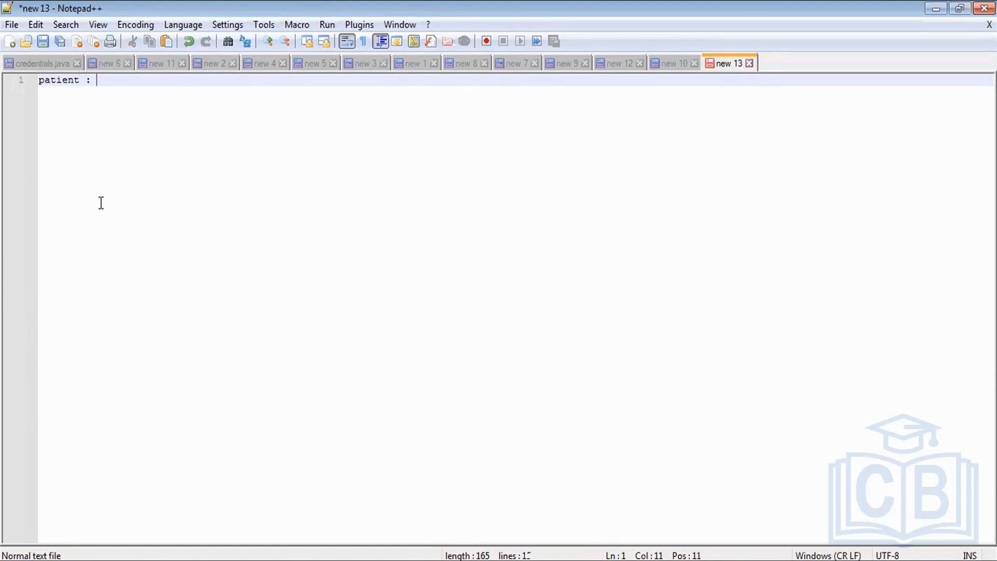
type("stsua")
key("BackSpace")
key("BackSpace")
key("BackSpace")
key("BackSpace")
type("atat")
key("BackSpace")
key("BackSpace")
type("us = active ")
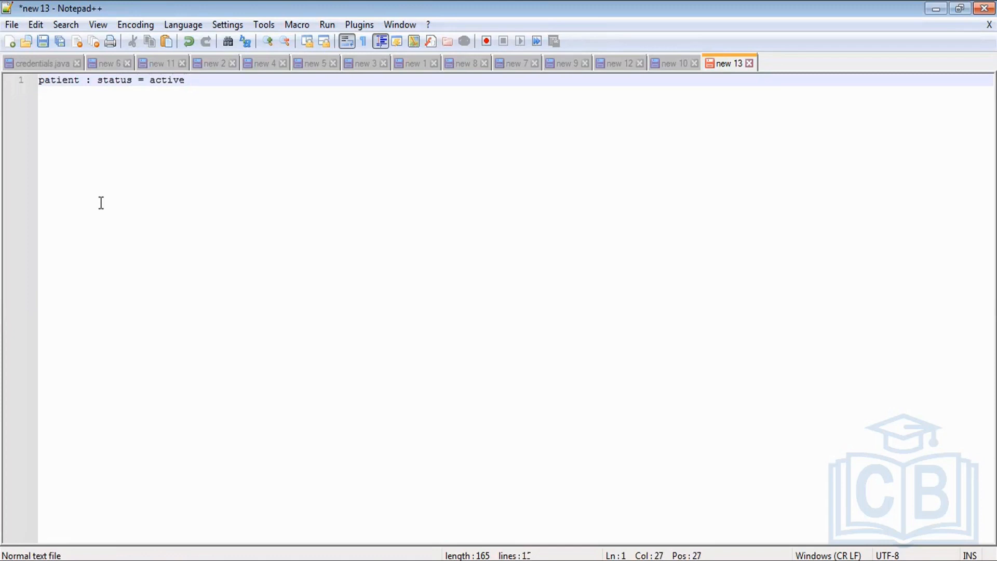
type("-> marketing user")
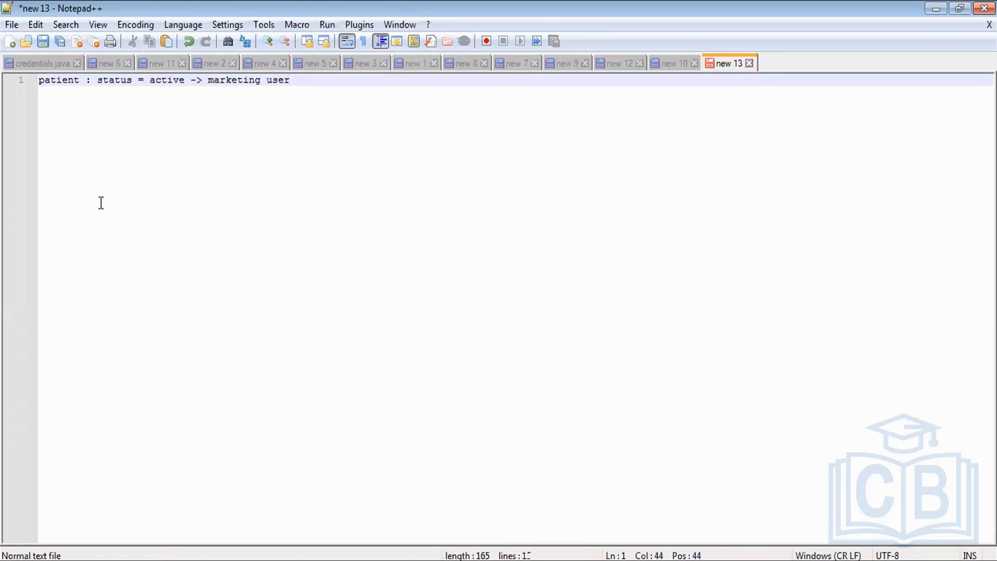
Step: Extend the line with "-> marketing user" plus the user's name in parentheses, and add two new lines below
type("(raed)")
key("Return")
key("Return")
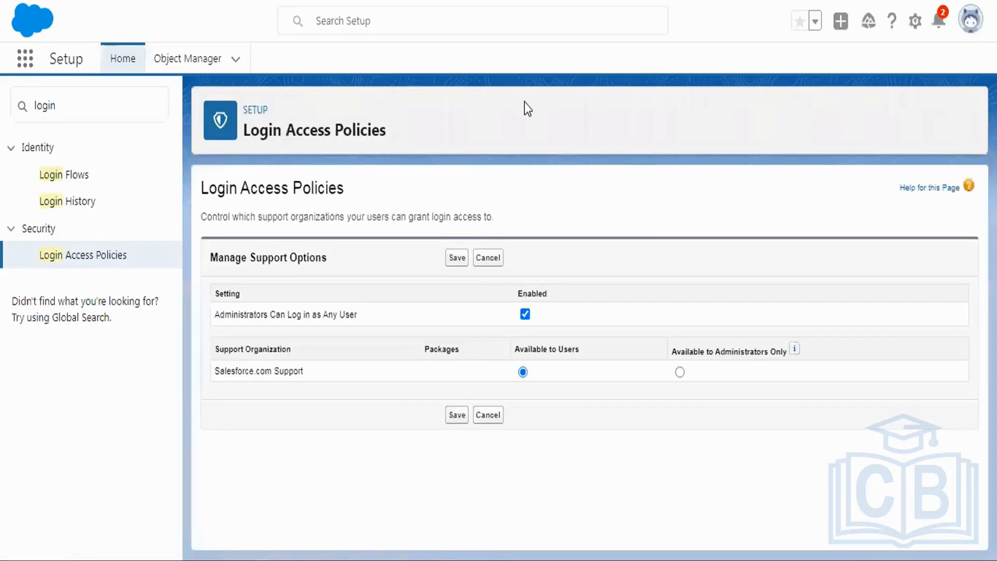
Step: Switch to Salesforce Setup, search the setup pages for "sharing s" and open Sharing Settings
double_click(74, 107)
type("shar")
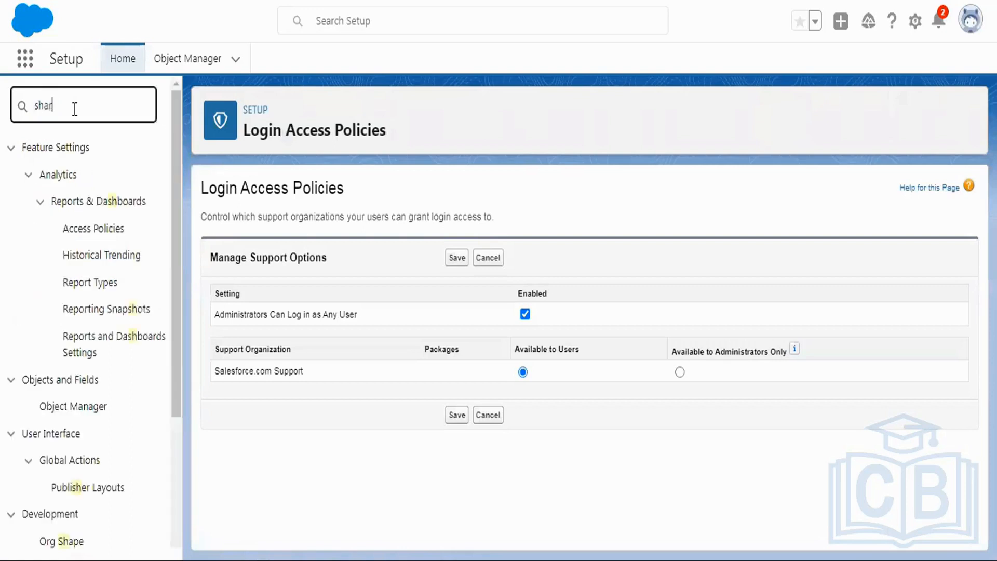
type("ing s")
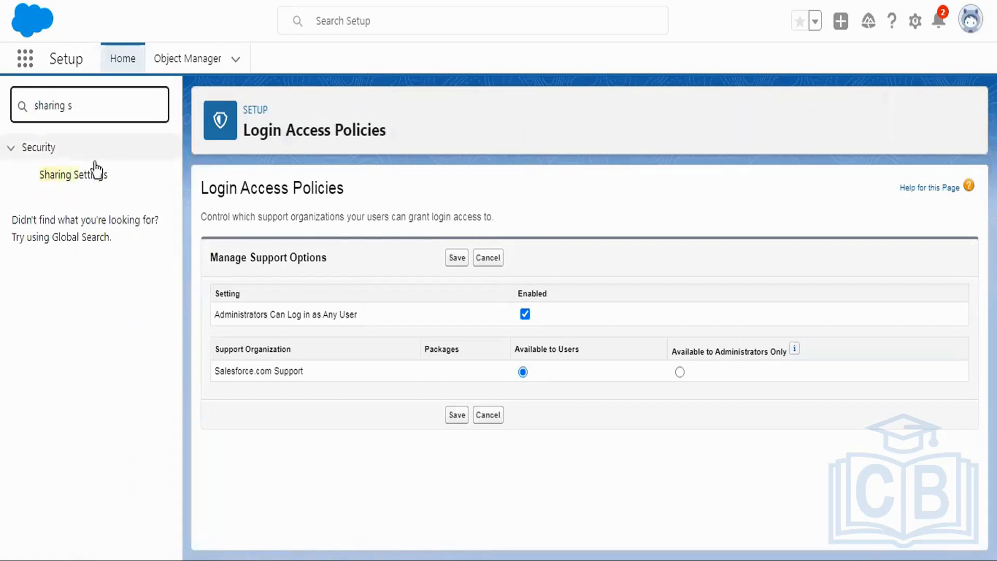
left_click(80, 179)
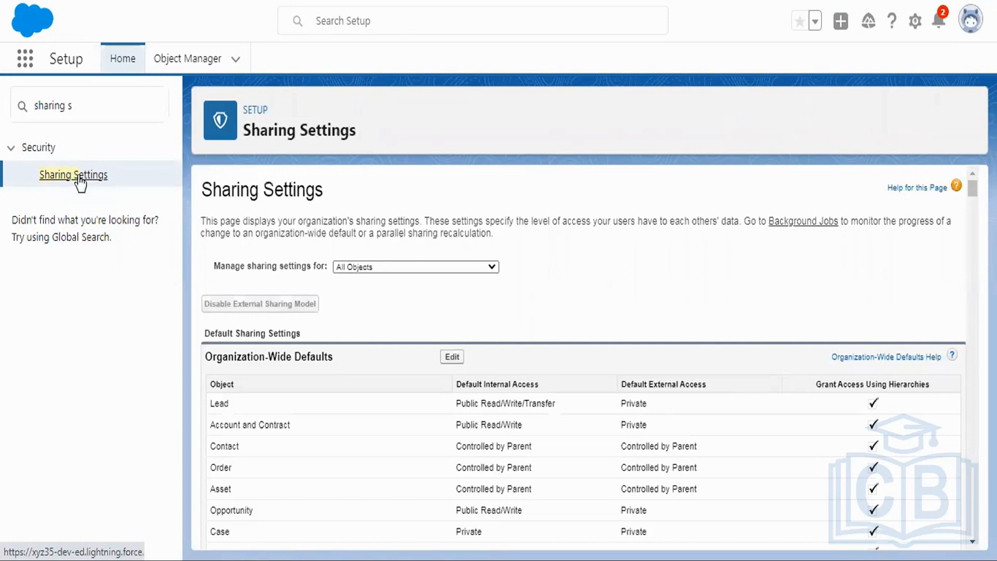
Step: Look through the sharing rule sections for the Patient objects and highlight the Patient Detail Sharing Rules heading
scroll(962, 205, "down", 7)
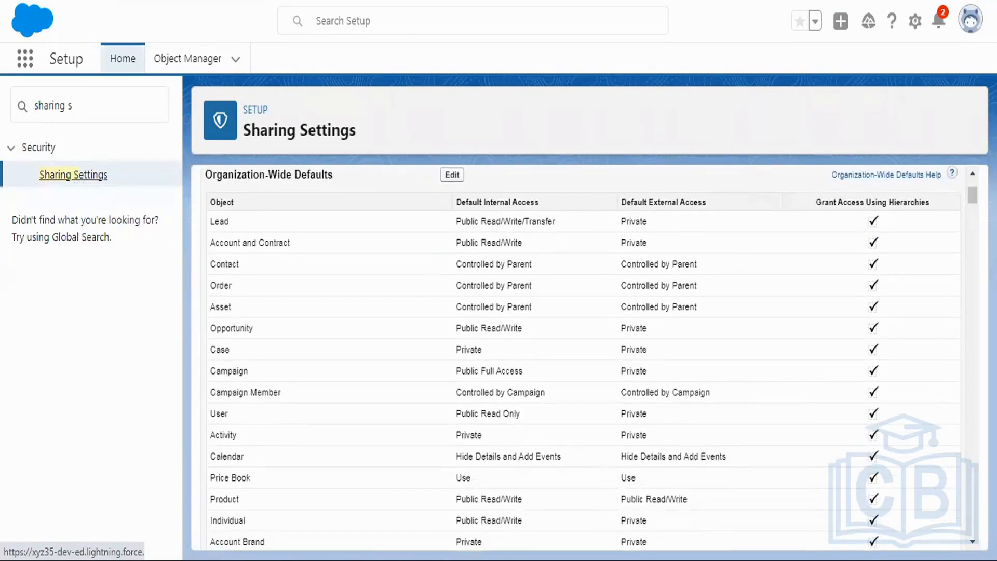
left_click_drag(973, 202, 972, 474)
scroll(684, 340, "up", 7)
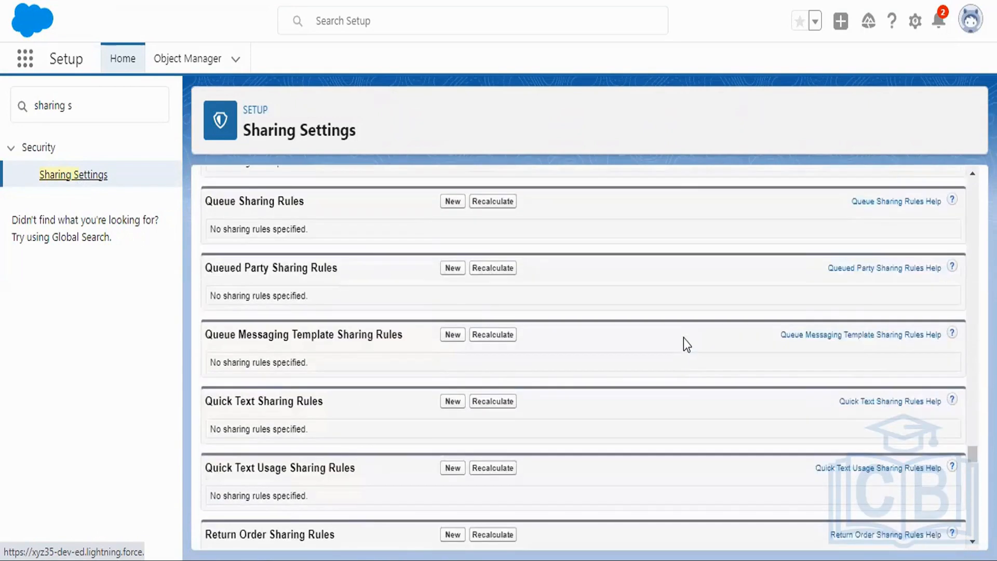
scroll(684, 338, "up", 8)
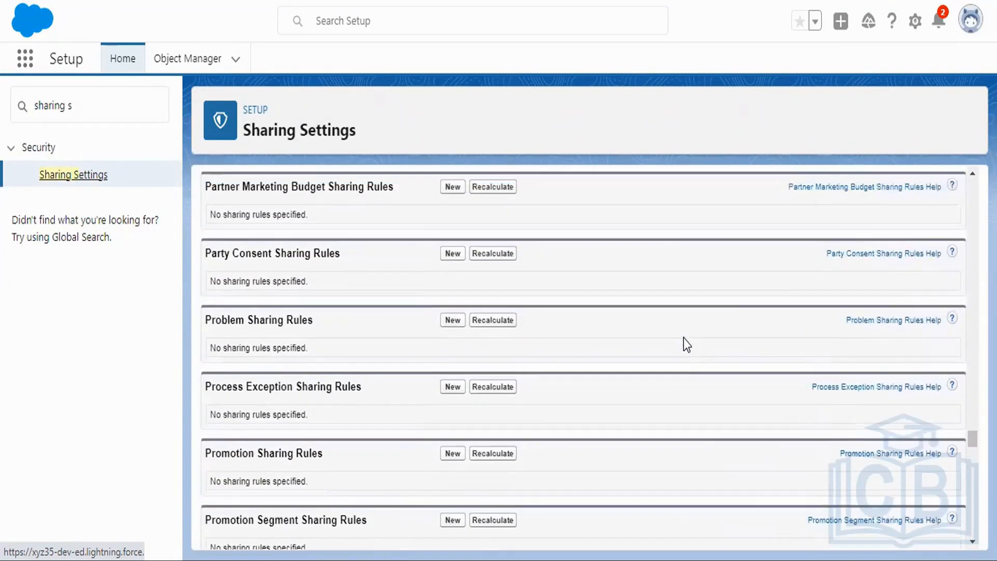
scroll(684, 344, "up", 4)
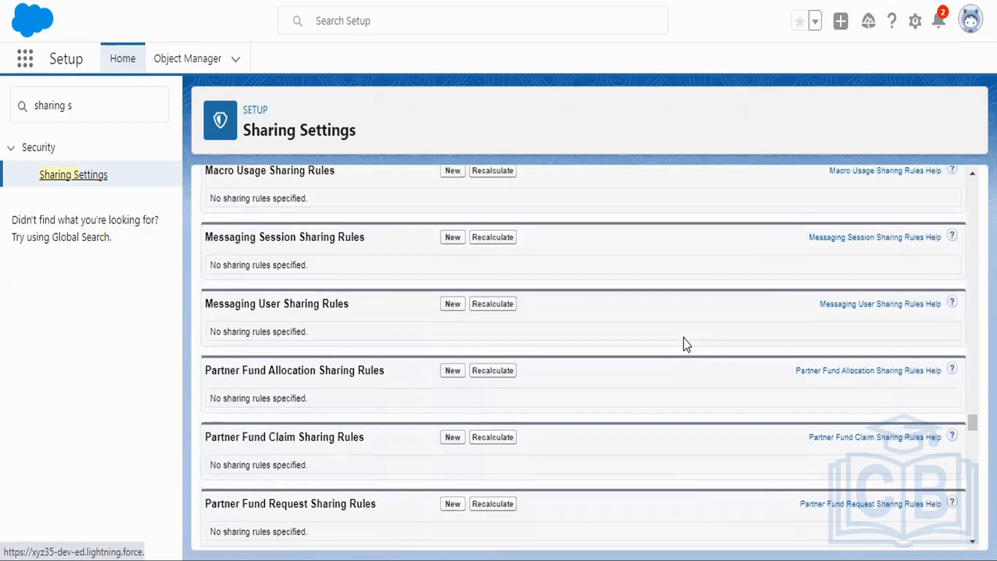
scroll(683, 338, "down", 18)
scroll(680, 335, "down", 1)
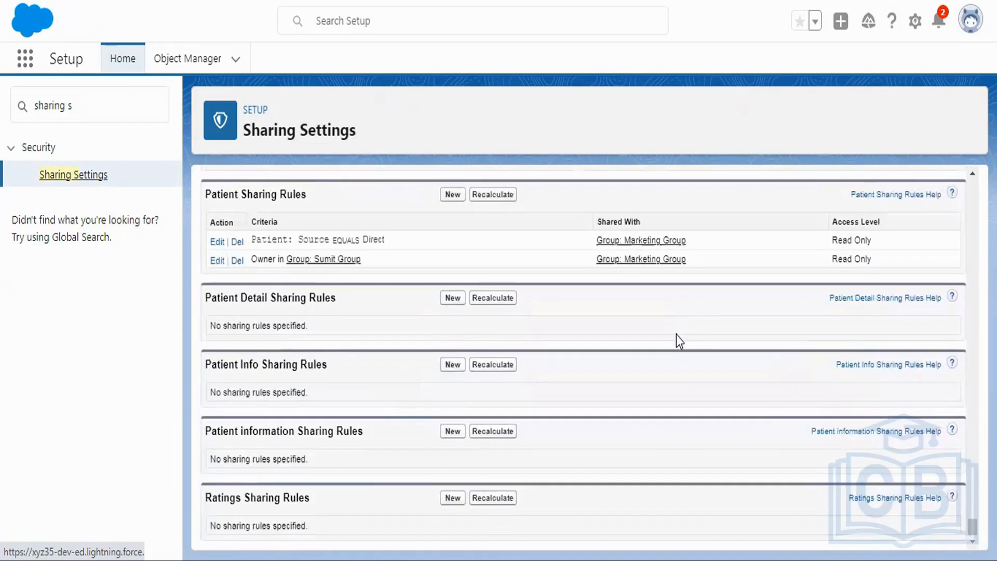
left_click_drag(207, 300, 336, 300)
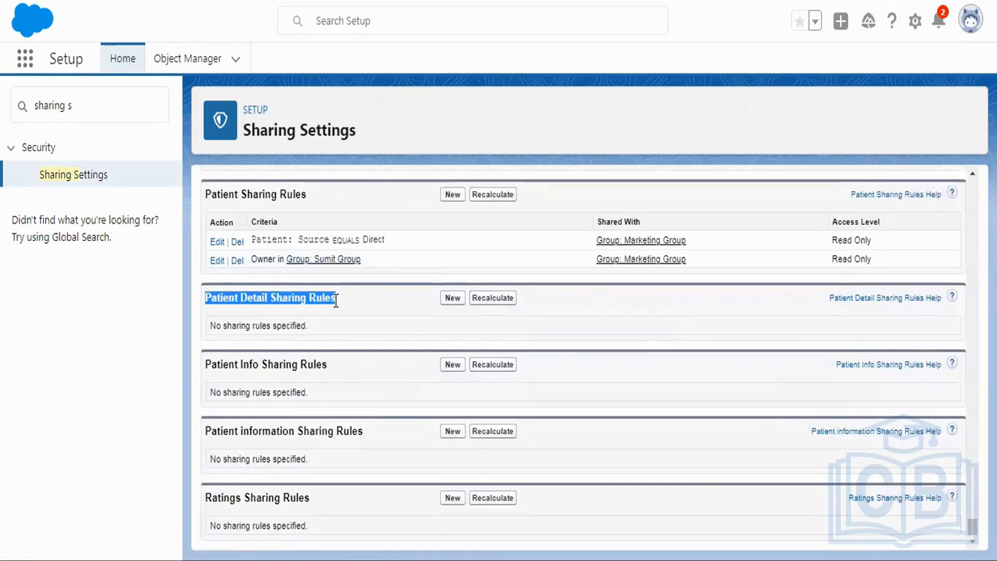
Step: Start a new Patient Detail sharing rule and label it "Criteria Based" with the rule name Criteria_Based
left_click(453, 298)
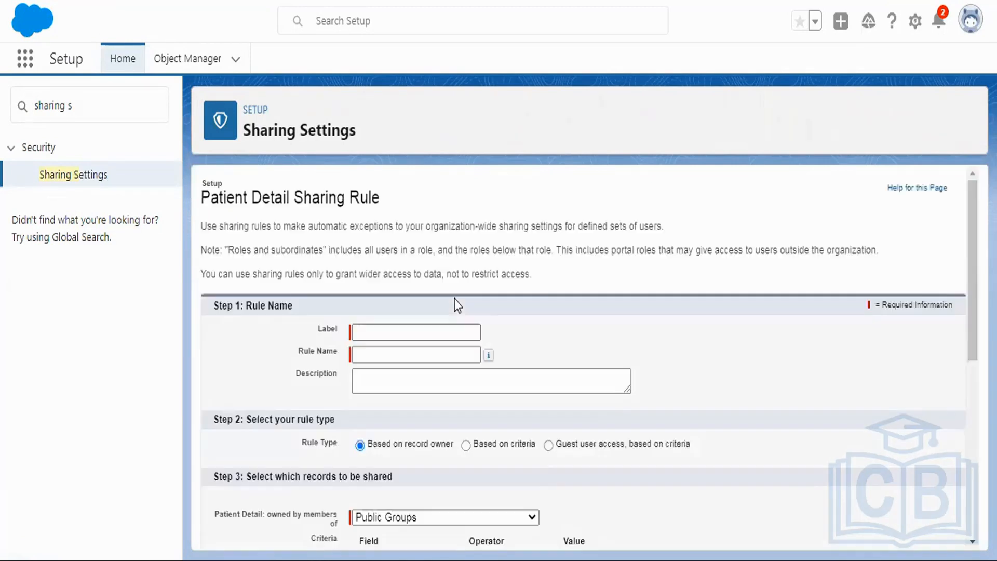
scroll(871, 251, "down", 2)
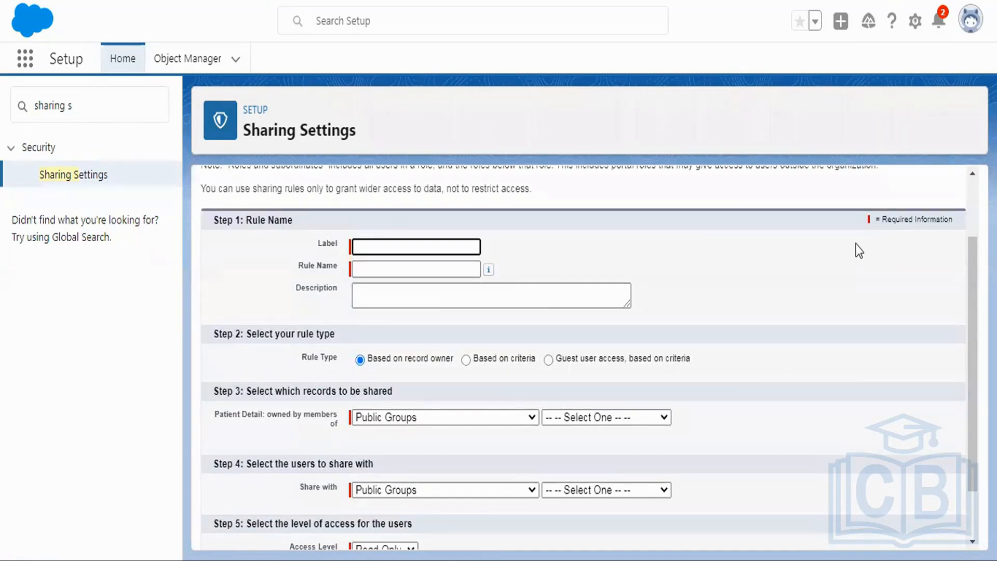
type("Criteria Based")
key("Tab")
scroll(855, 244, "down", 1)
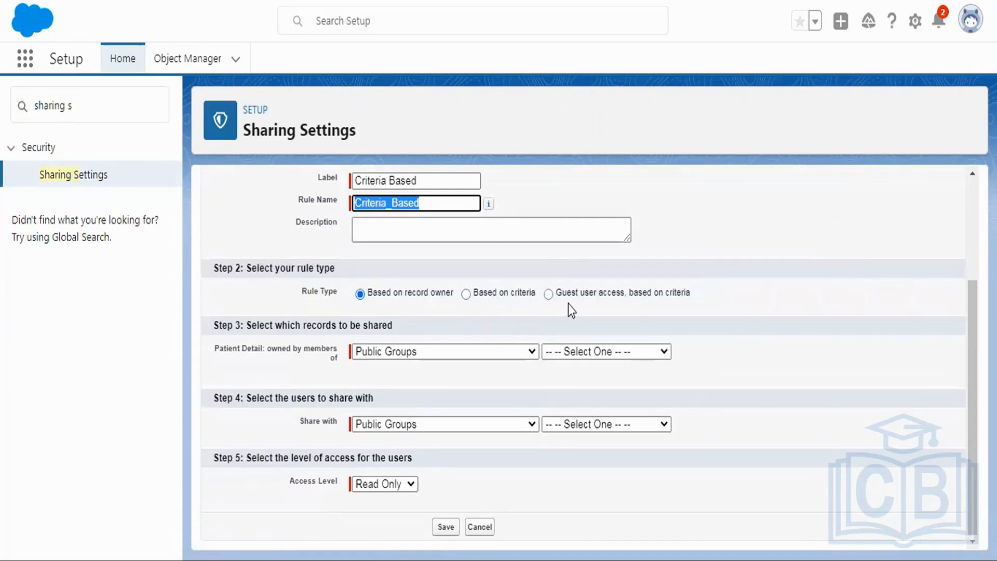
Step: Highlight the guest user access rule type, then switch to the Excel course content and view the Communities in Salesforce row
left_click_drag(556, 293, 693, 293)
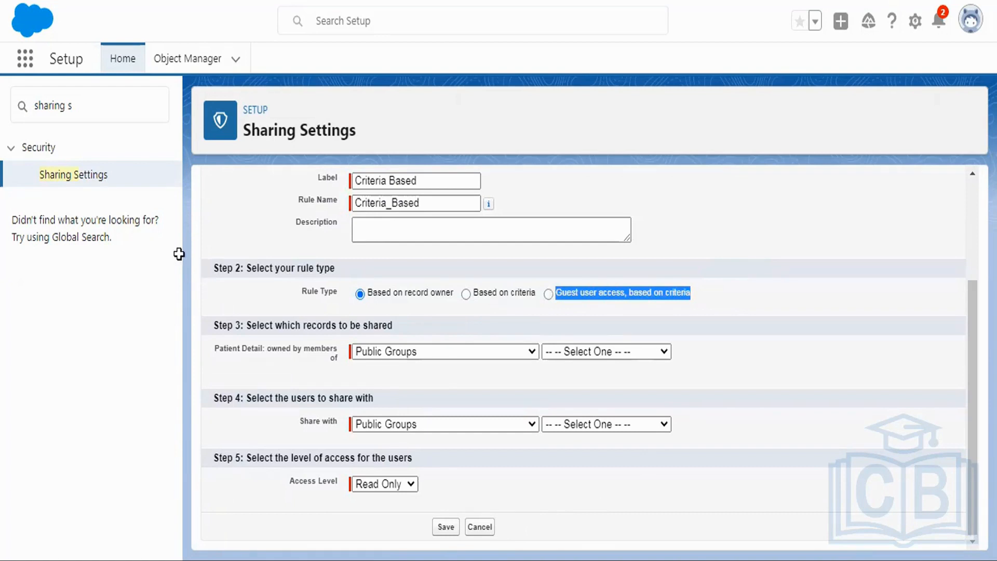
key("alt+Tab")
left_click_drag(53, 245, 116, 246)
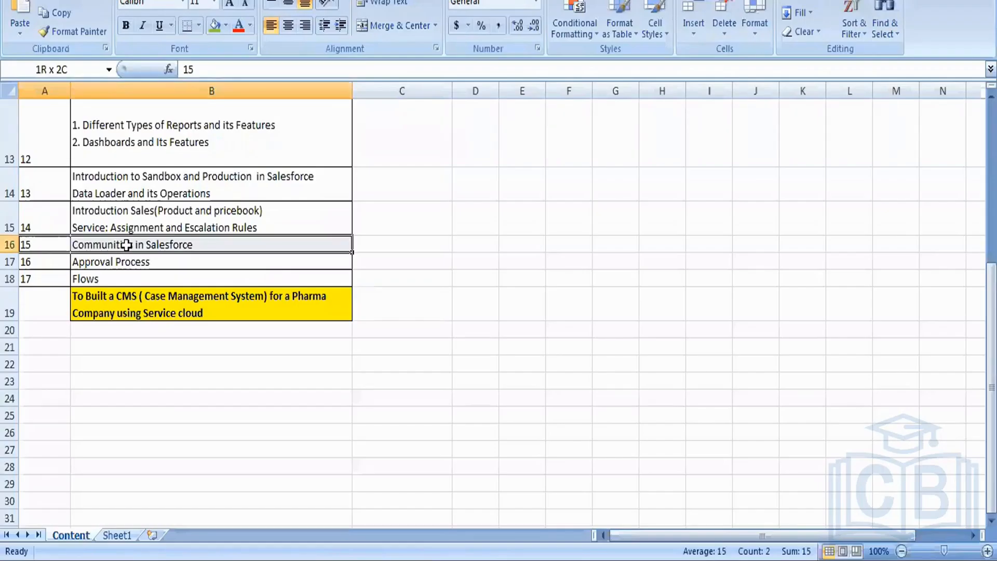
left_click(116, 245)
key("alt+Tab")
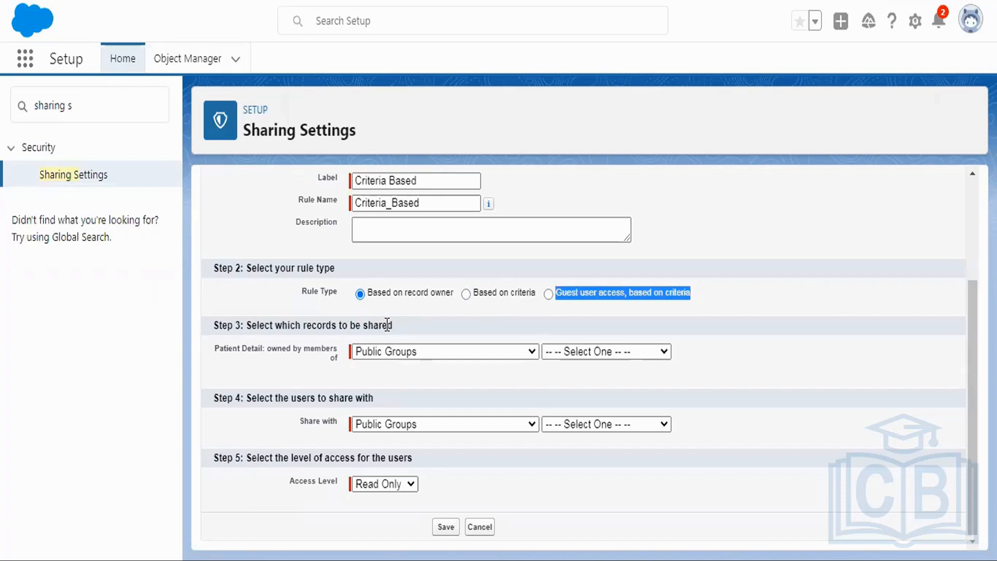
Step: Back in the Salesforce rule form, set the rule type to Based on criteria and check the fields offered for the first criterion
left_click(434, 355)
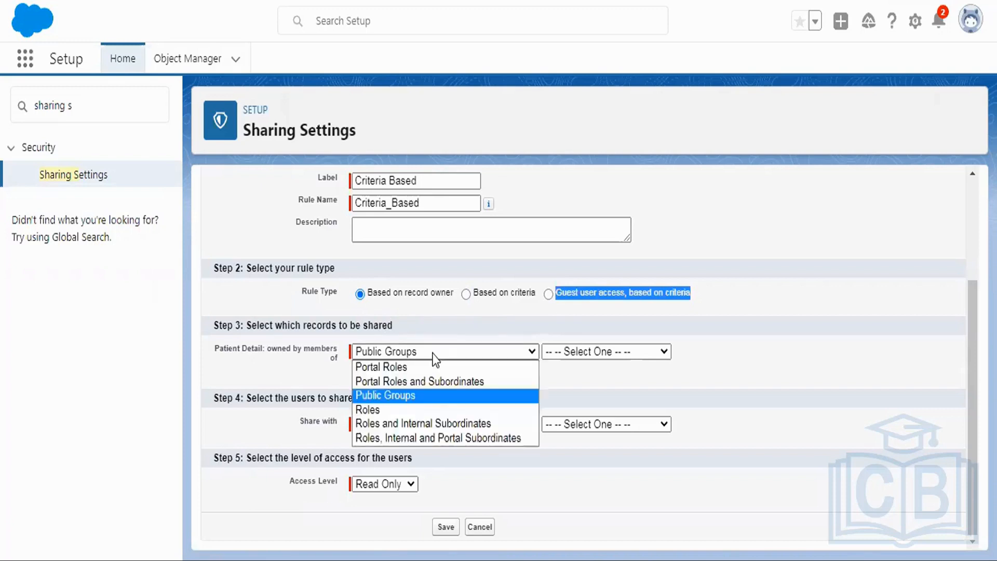
left_click(491, 288)
left_click(404, 364)
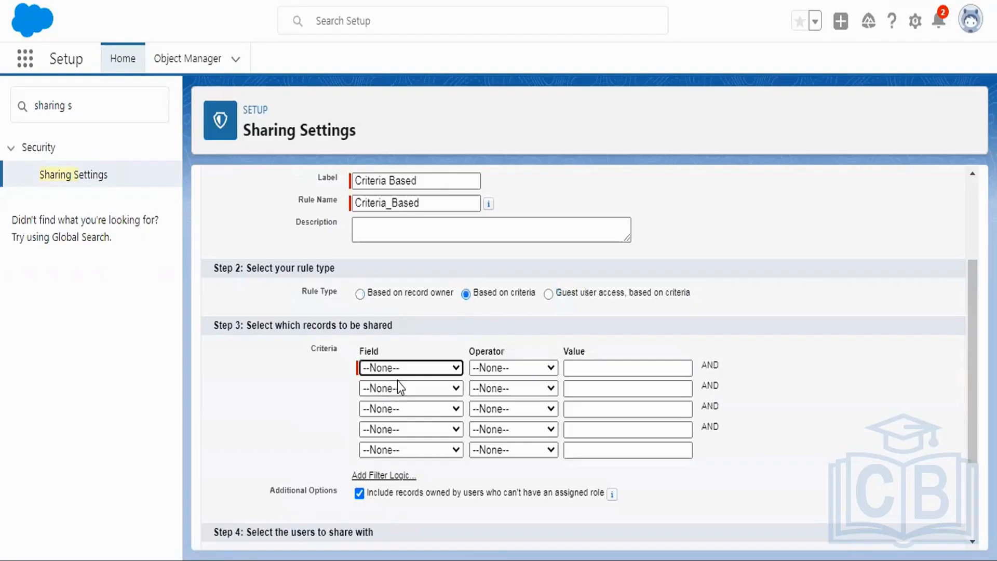
left_click(399, 369)
left_click(441, 327)
scroll(774, 253, "down", 3)
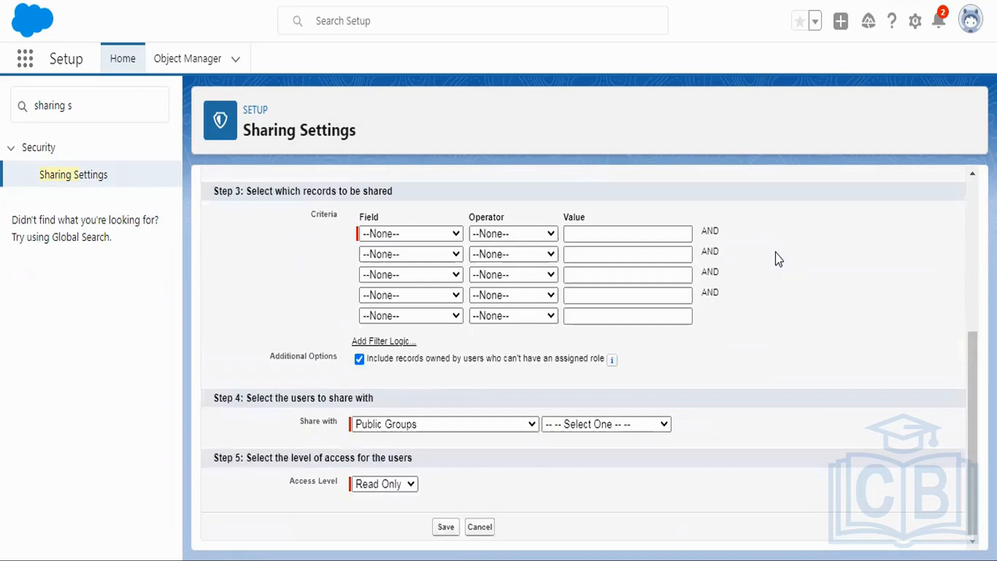
left_click(389, 233)
left_click(327, 245)
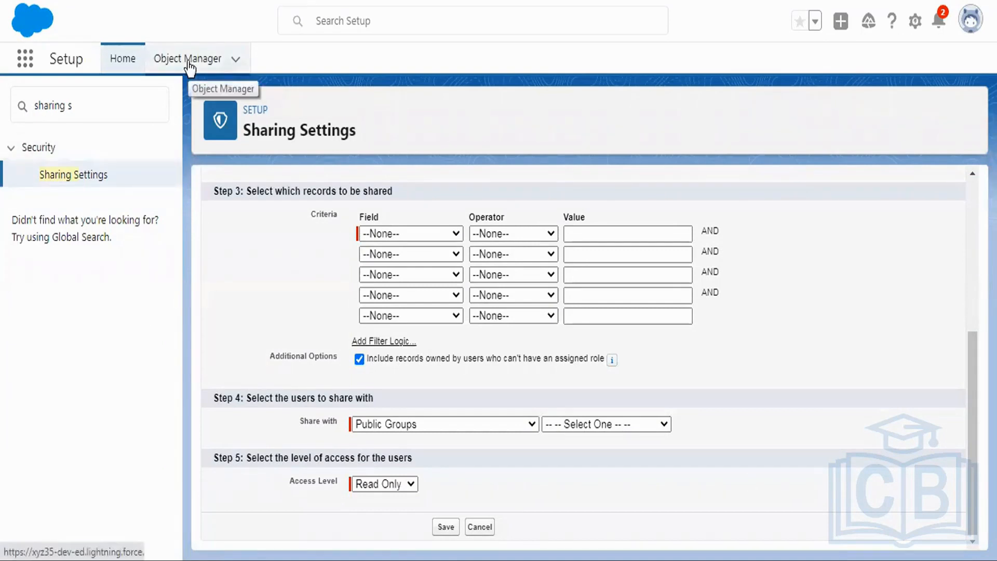
Step: Open the Object Manager and highlight the Patient object's field list in the Project-Admin Word document
left_click(162, 60)
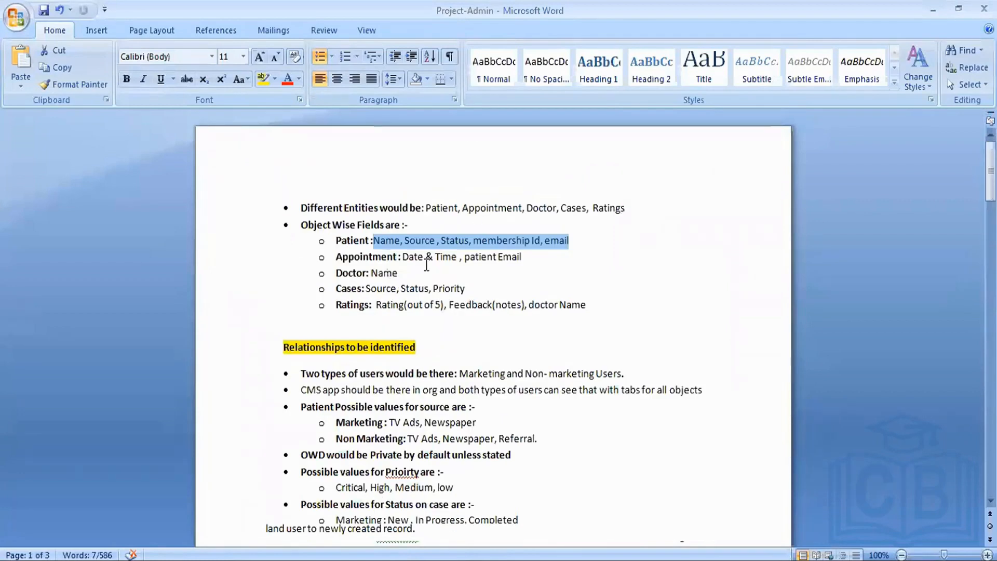
left_click_drag(374, 240, 569, 243)
left_click(566, 304)
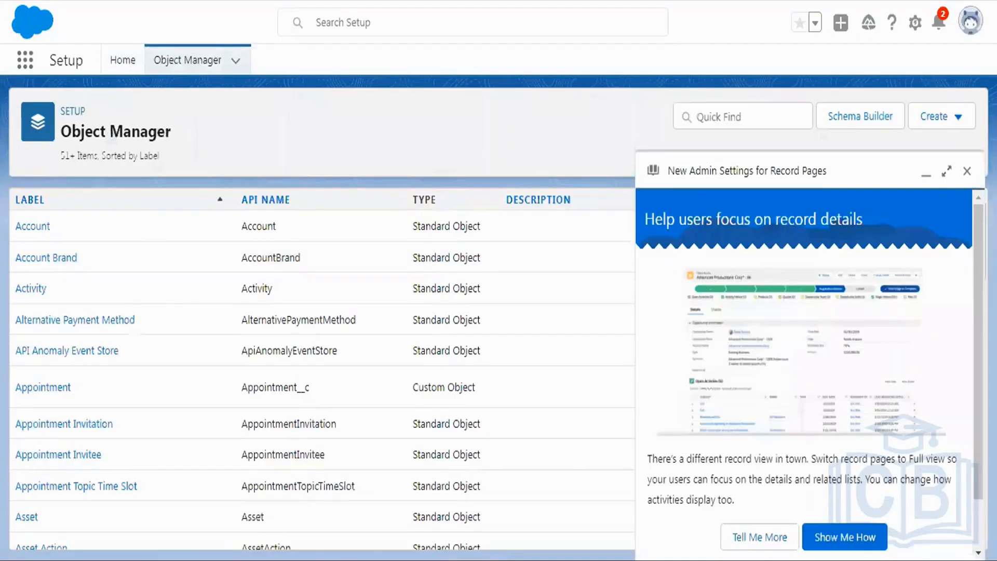
Step: Dismiss the record pages prompt in Salesforce, find the object with "patient det" and open Patient Detail's fields and relationships
left_click(967, 171)
left_click(772, 121)
type("patient det")
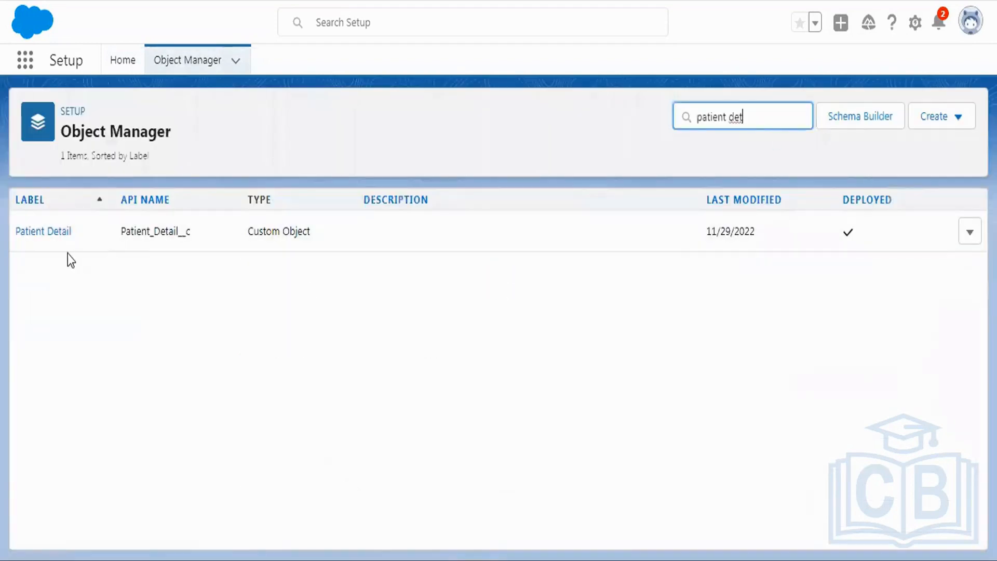
left_click(40, 229)
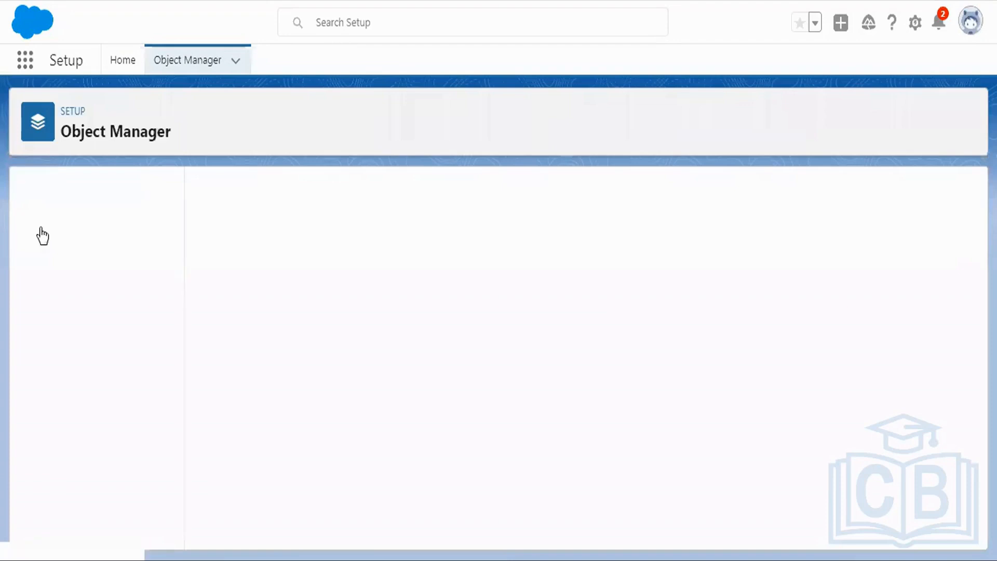
left_click(39, 230)
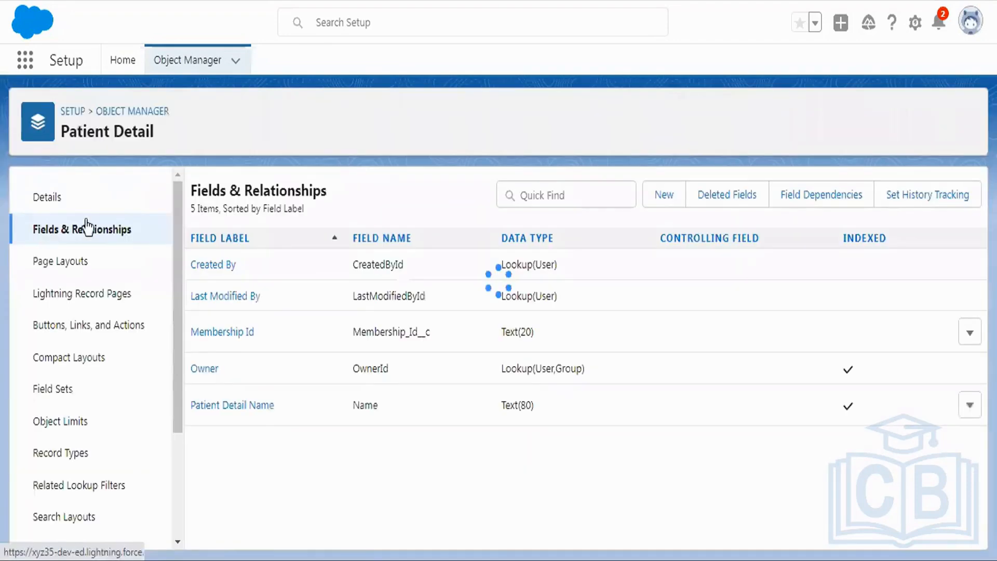
Step: Start a new custom field on Patient Detail with the Picklist data type and proceed to its details
left_click(652, 195)
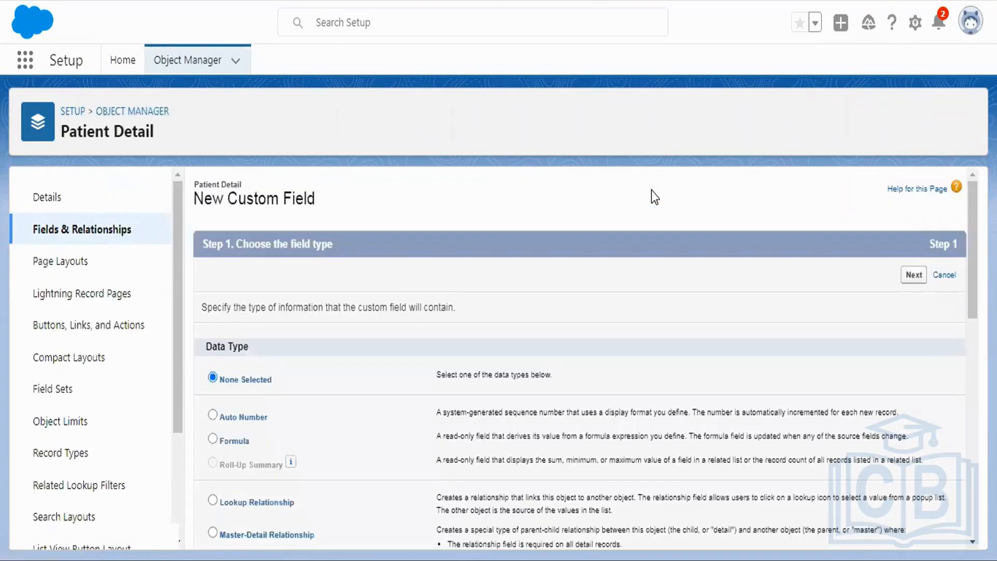
scroll(565, 260, "down", 3)
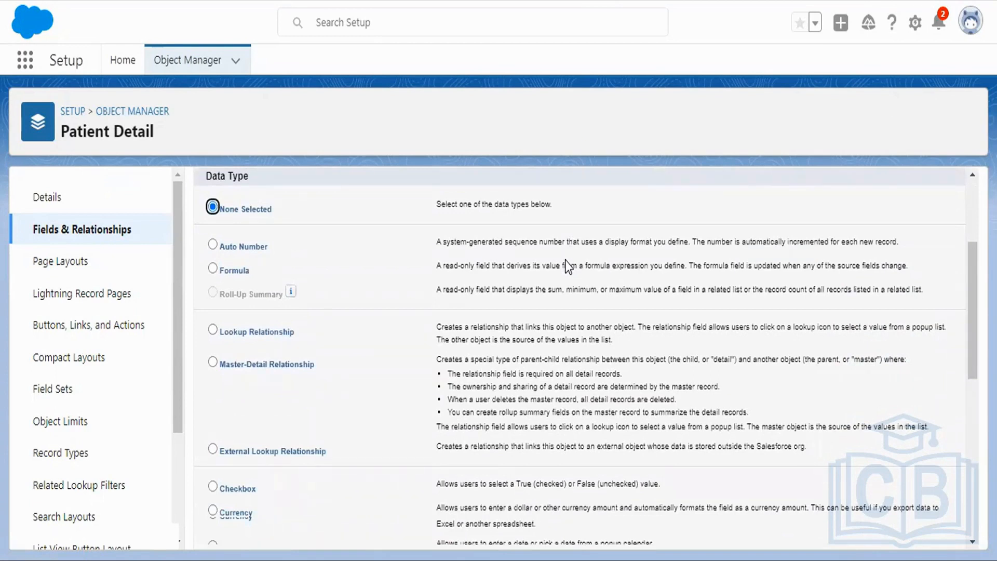
scroll(565, 260, "down", 6)
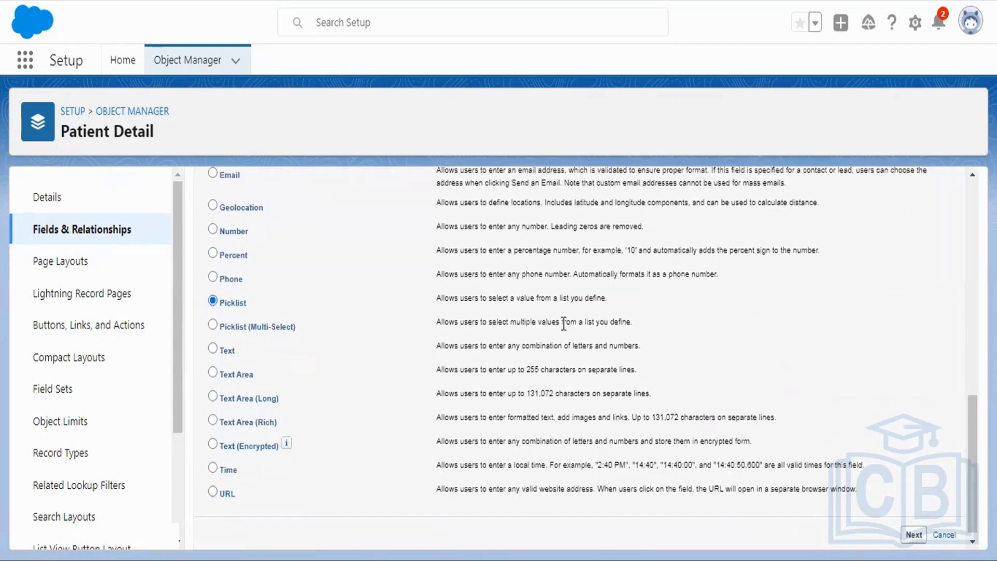
scroll(563, 325, "down", 1)
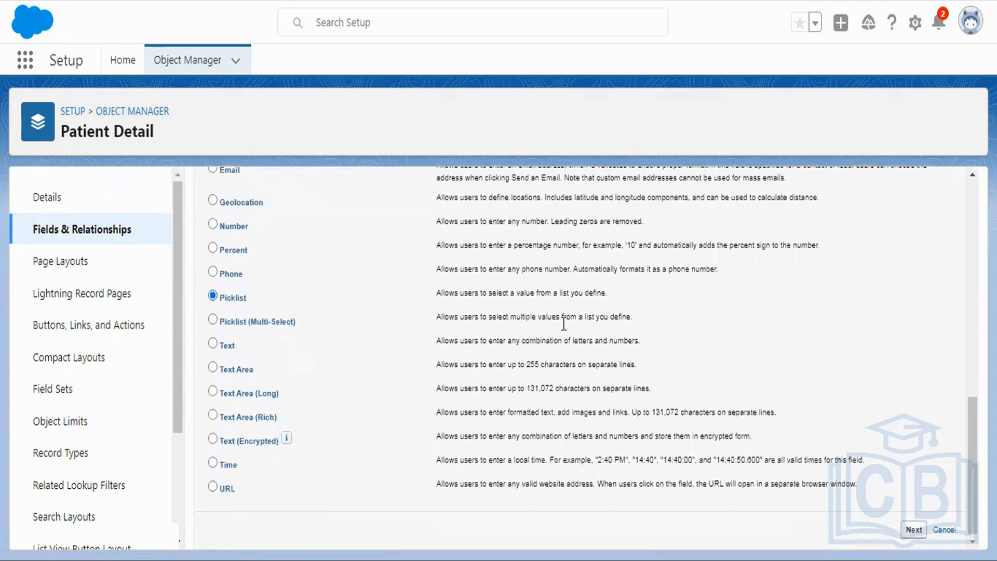
left_click(908, 532)
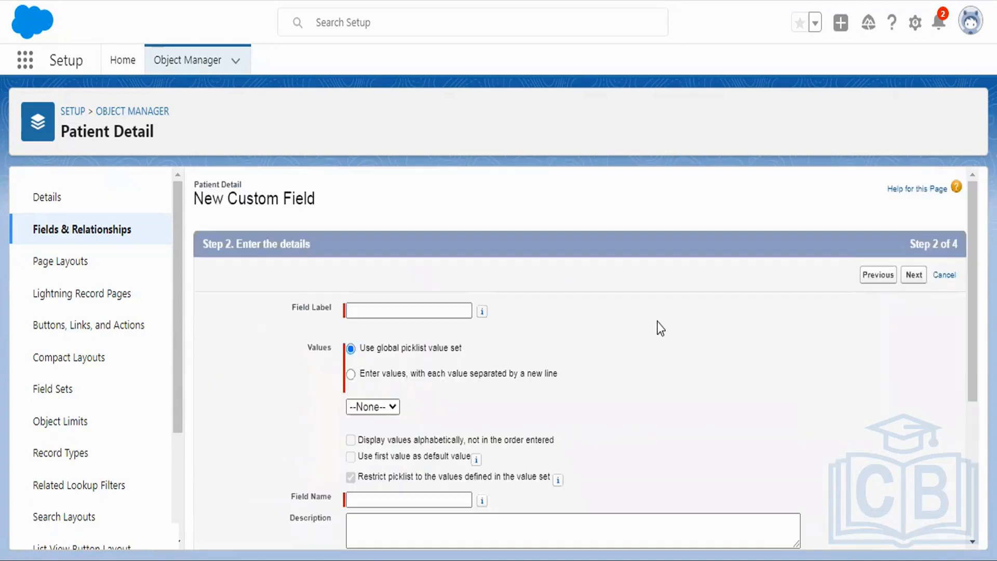
Step: Label the picklist field Status and enter its own values, Active and Inactive, on separate lines
type("Status")
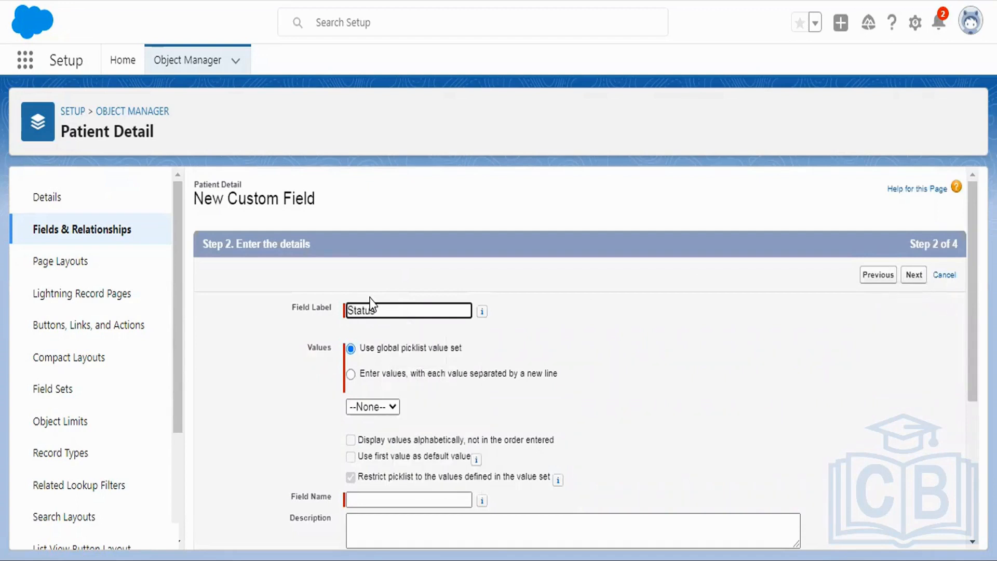
scroll(394, 299, "down", 3)
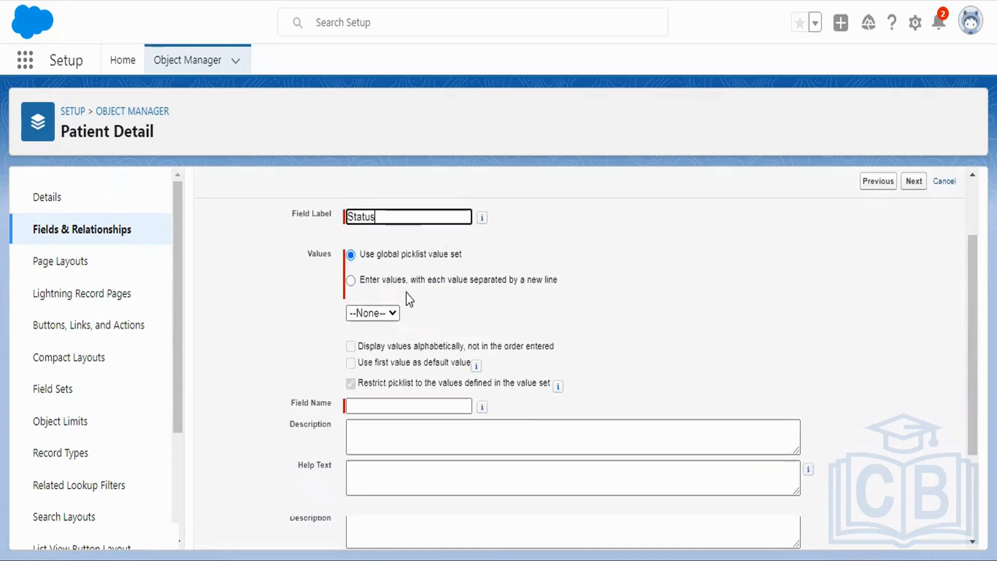
scroll(459, 235, "up", 2)
left_click(418, 291)
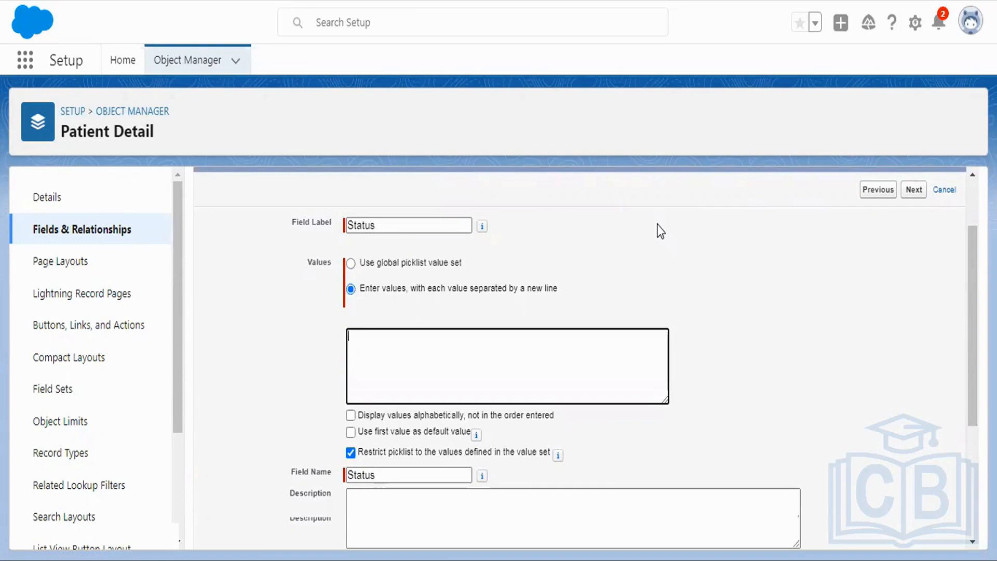
type("Active ")
type("I")
type("nacti")
type("ve")
Step: Accept the default field-level security and the Patient Detail Layout assignment, and save the Status field
left_click(911, 198)
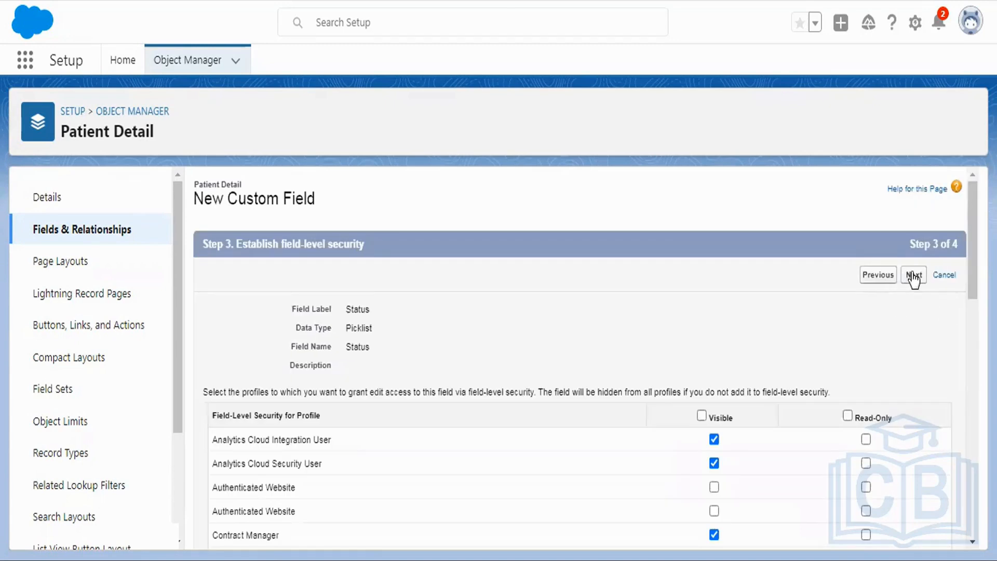
left_click(914, 276)
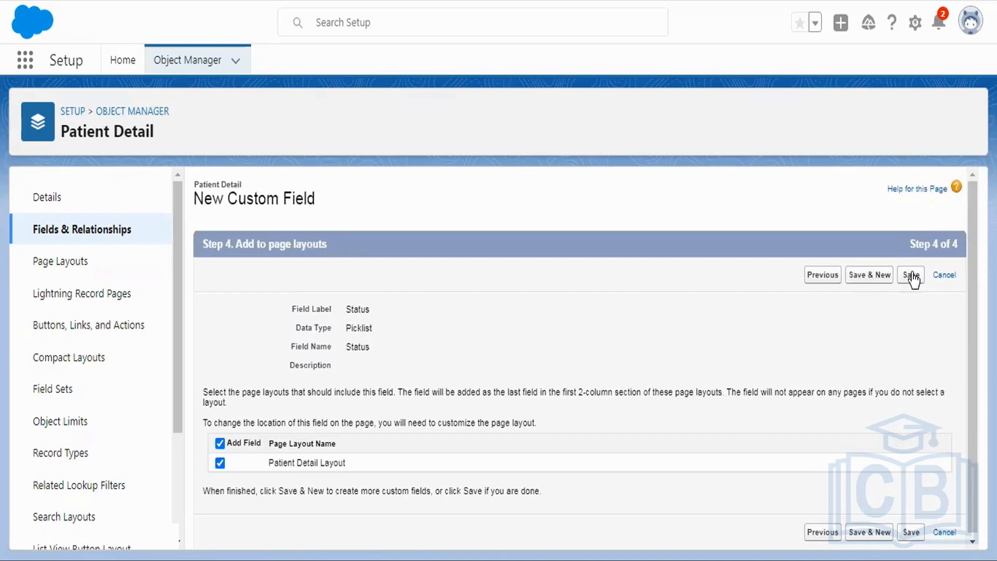
left_click(912, 276)
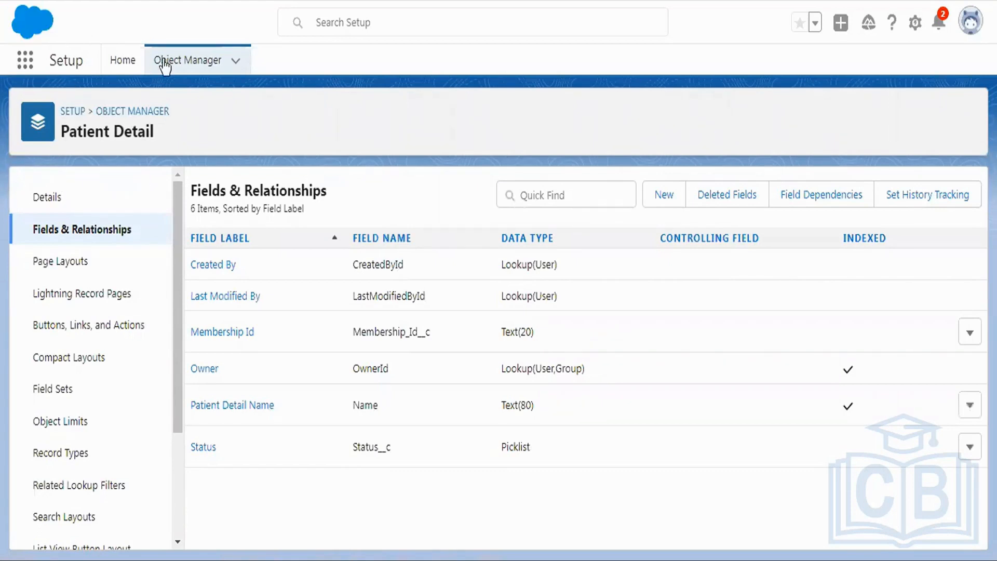
Step: Return to the Setup home, search the setup pages for "sharing set" and open Sharing Settings
left_click(915, 23)
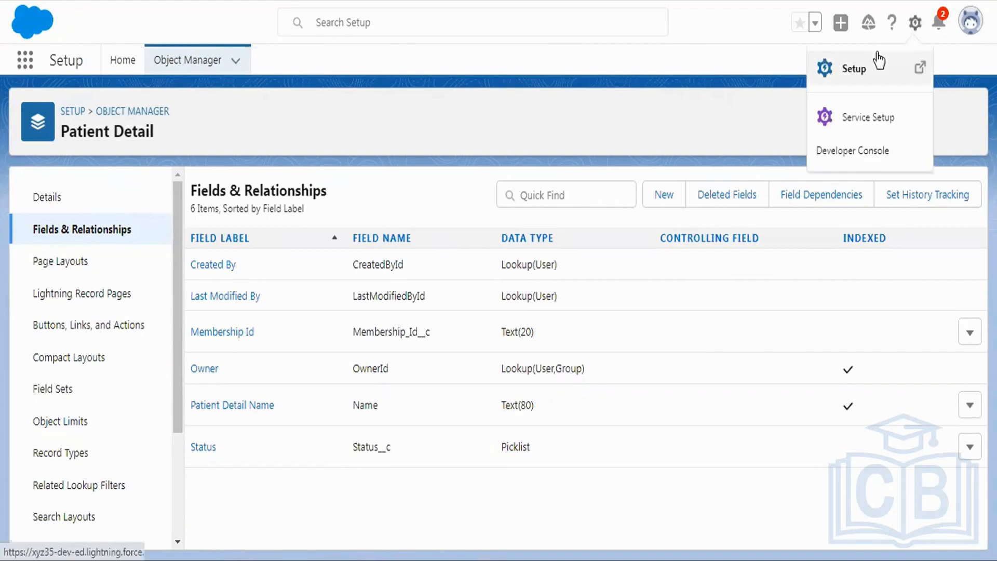
left_click(876, 62)
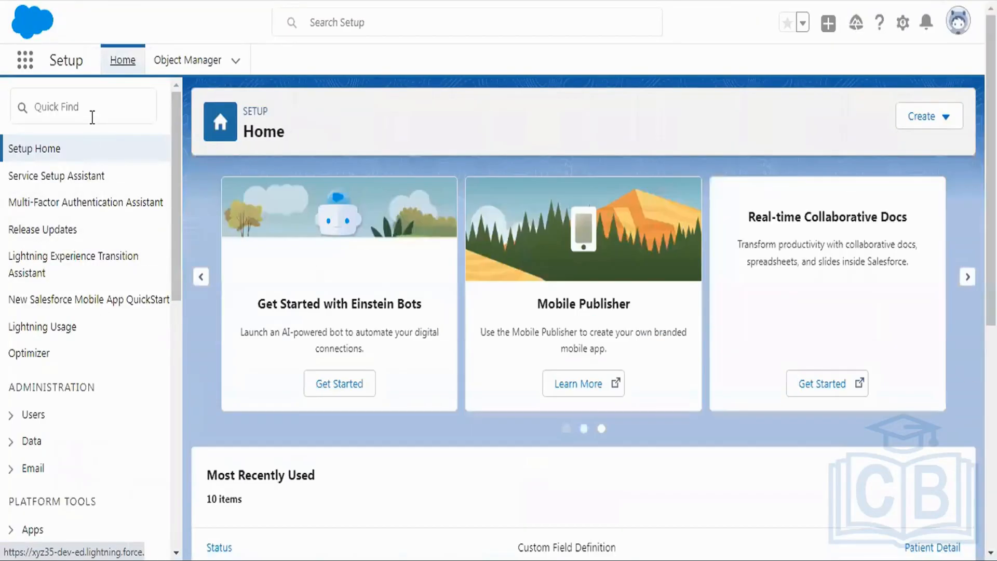
left_click(92, 117)
type("sharing set")
left_click(81, 177)
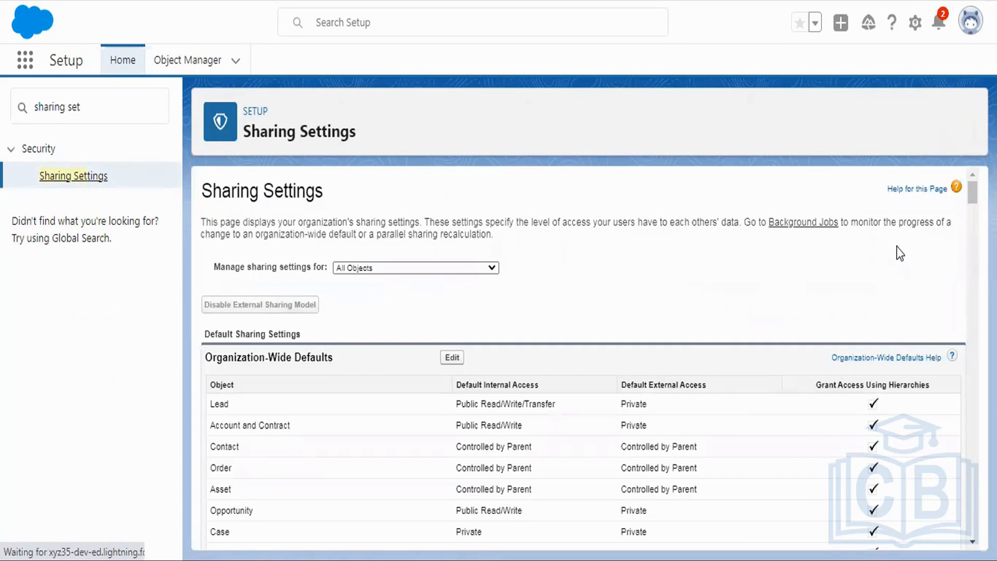
Step: Start a new Patient Detail sharing rule labelled "Criteria Based" and set its rule type to Based on criteria
left_click_drag(973, 189, 967, 532)
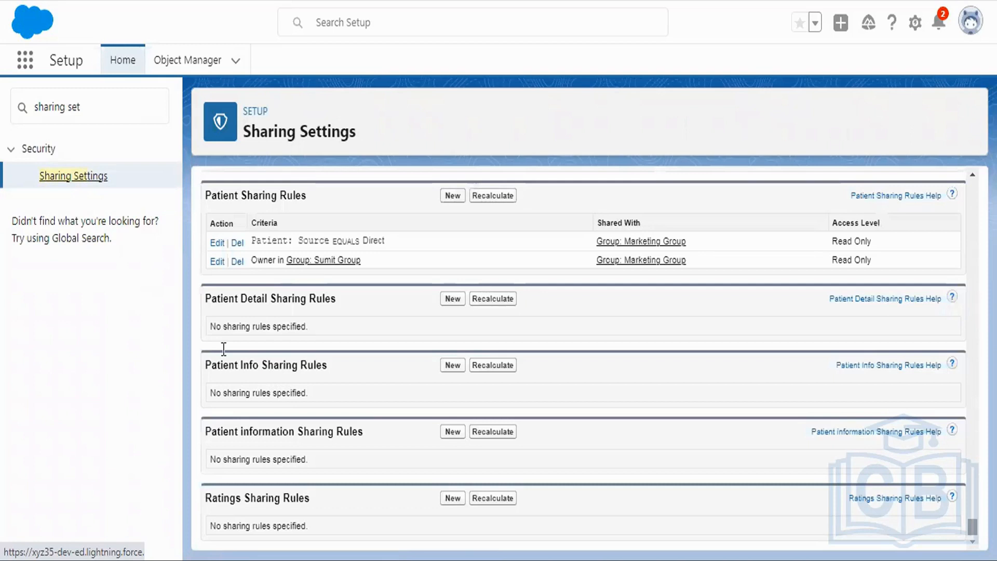
left_click(460, 298)
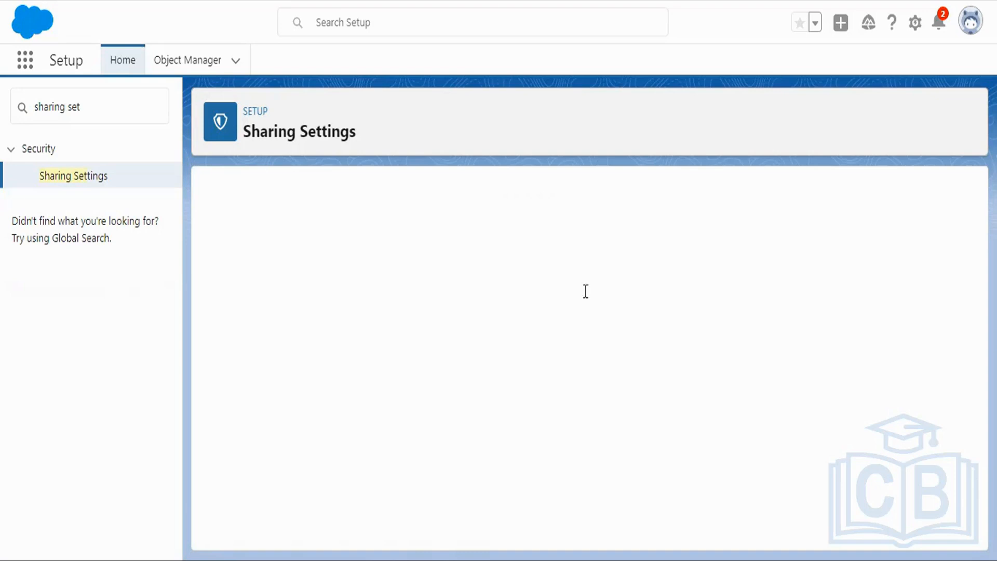
type("Cri")
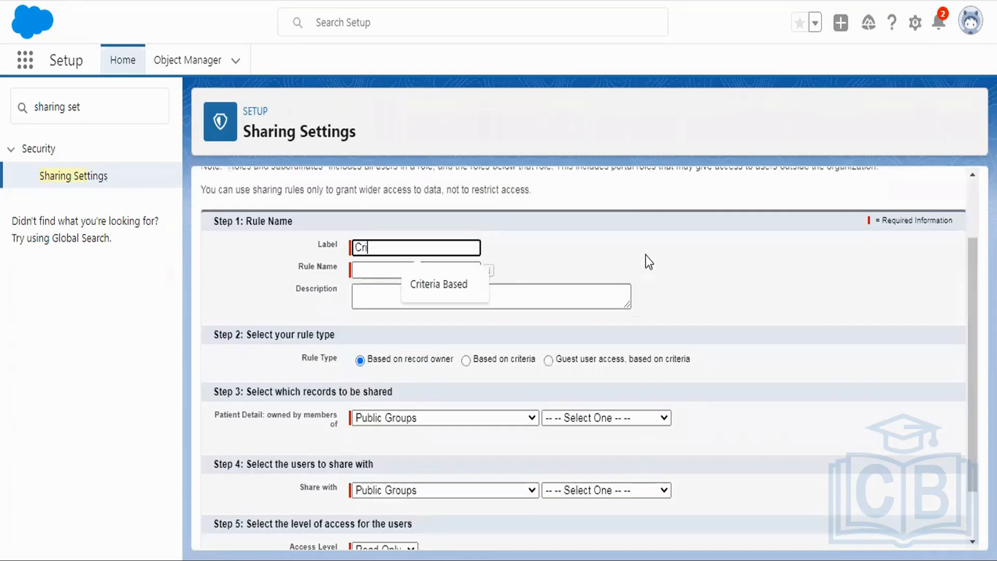
left_click(452, 283)
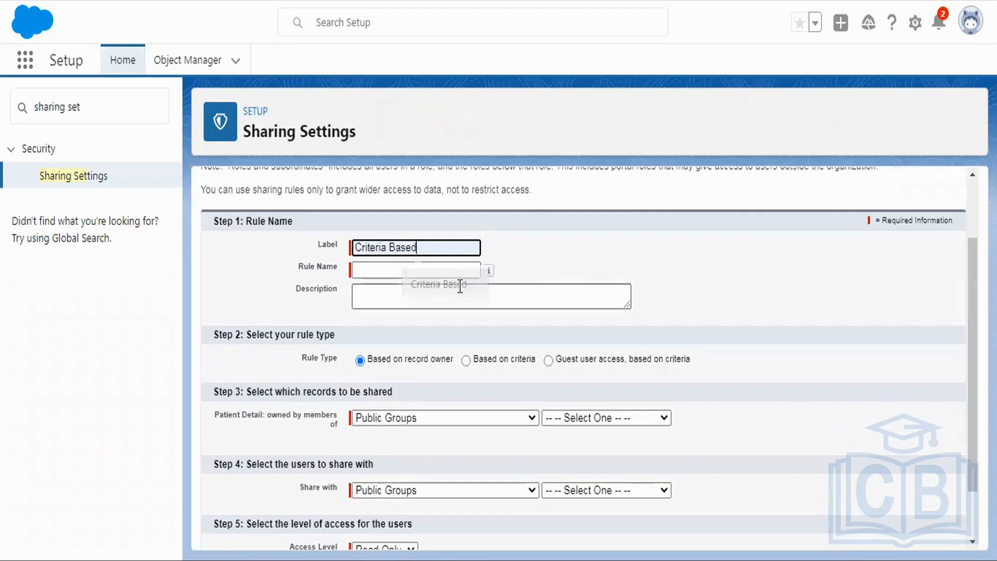
left_click(430, 275)
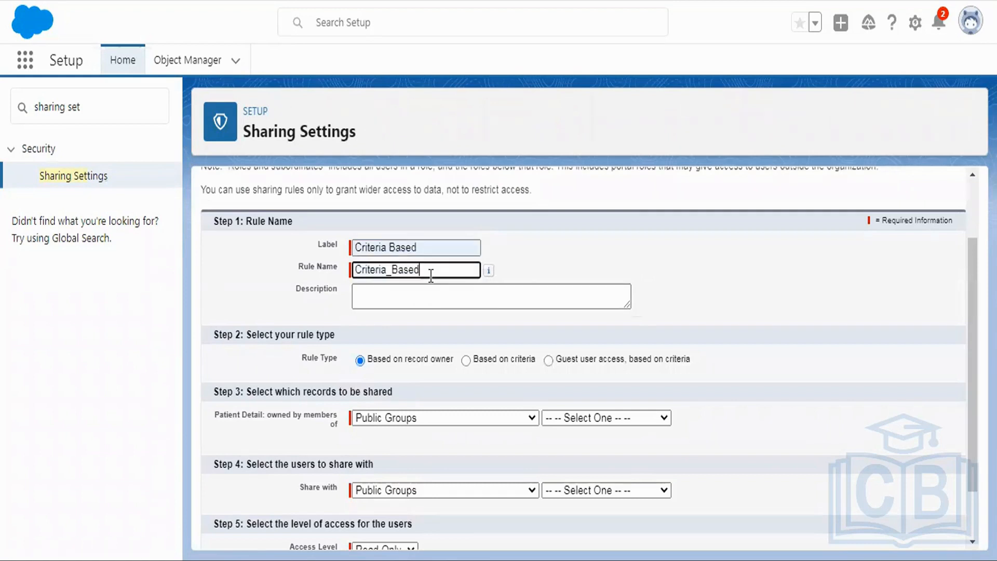
left_click(466, 360)
scroll(652, 363, "down", 2)
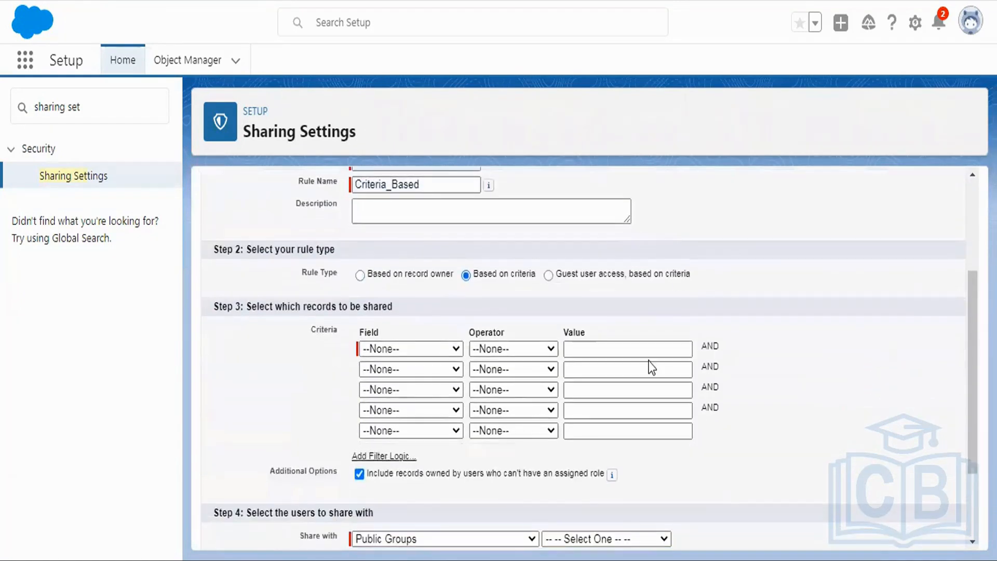
Step: Set the sharing rule's first criterion to Status equals Active, picking the value from the picklist lookup
left_click(368, 352)
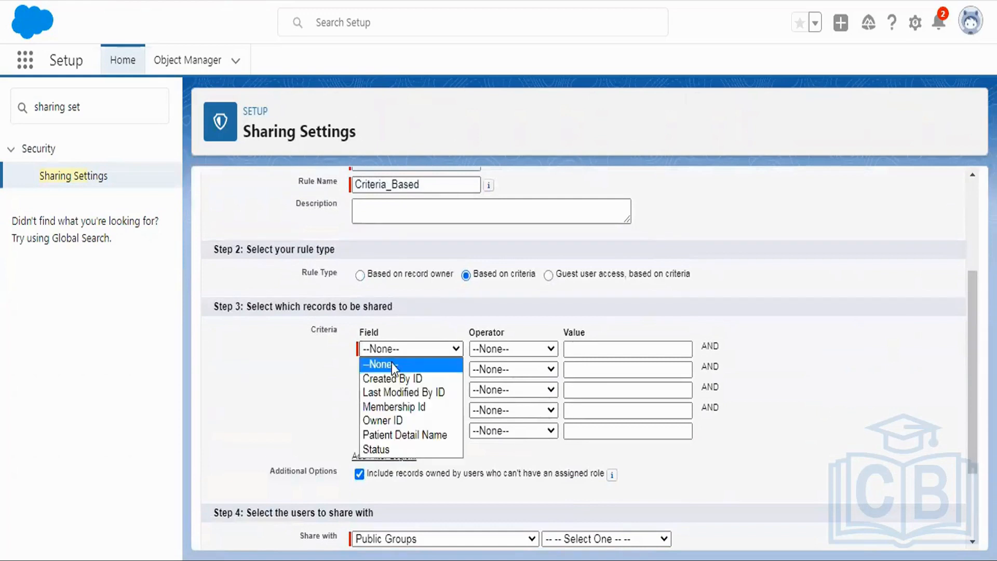
left_click(388, 450)
left_click(491, 349)
left_click(493, 377)
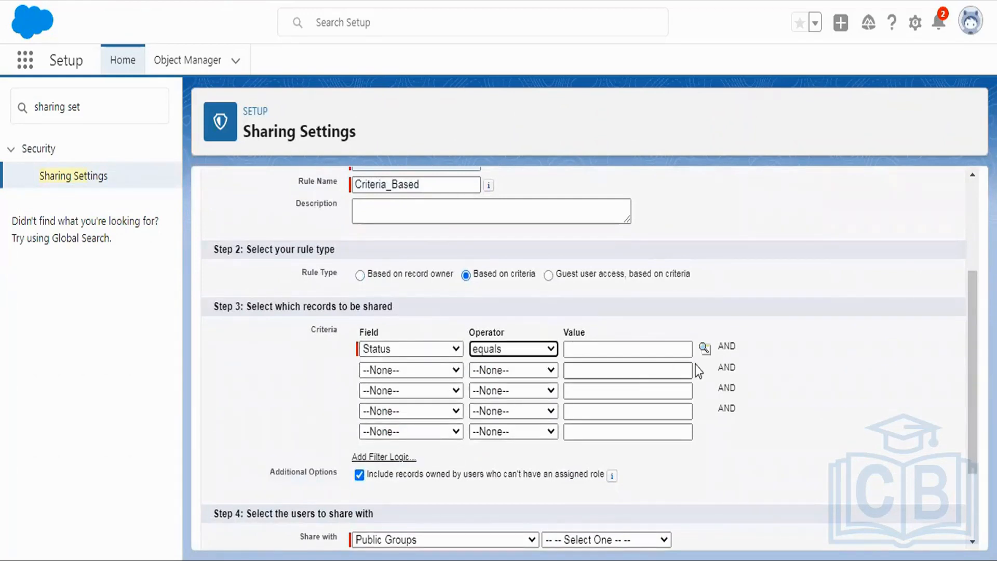
left_click(705, 349)
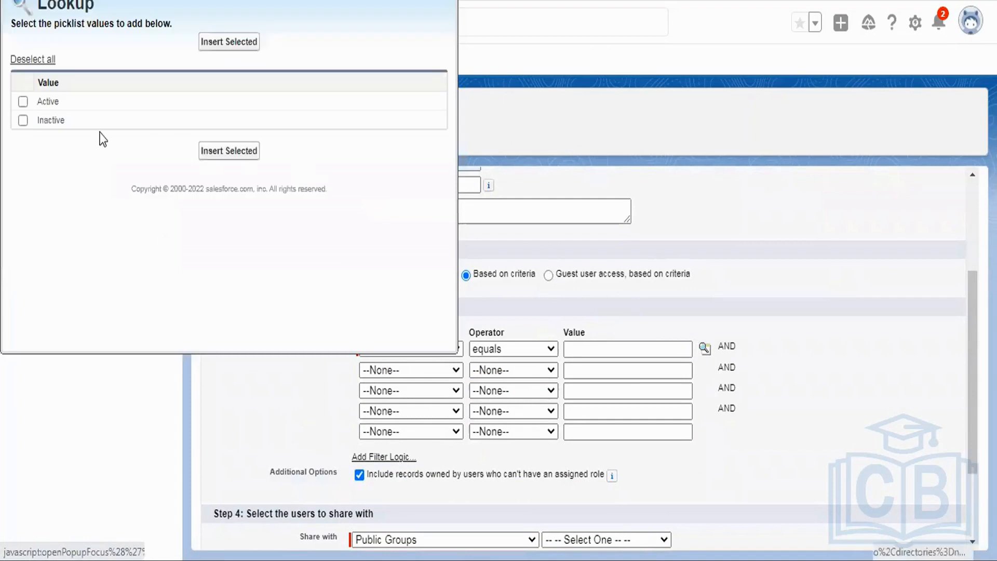
left_click(23, 101)
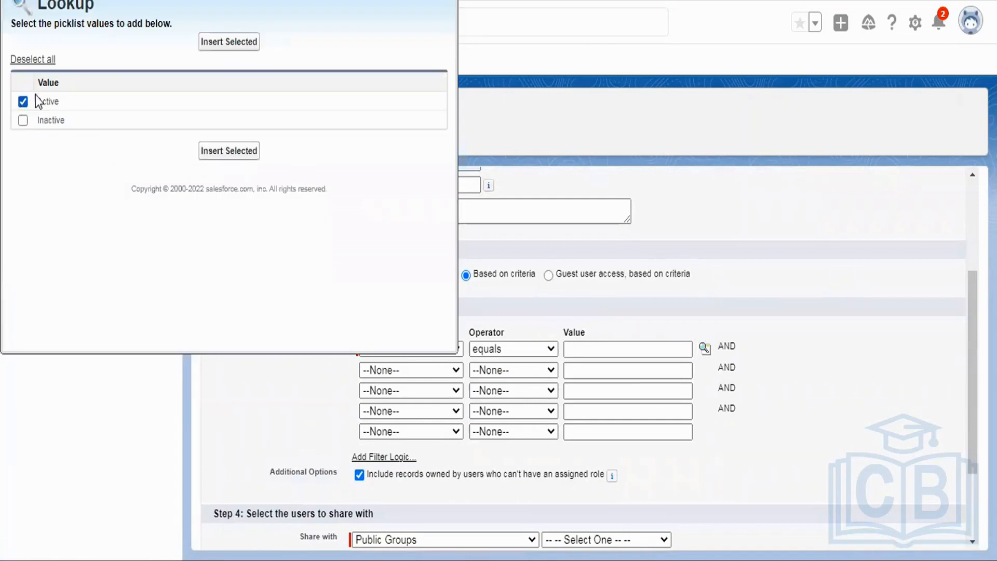
left_click(230, 42)
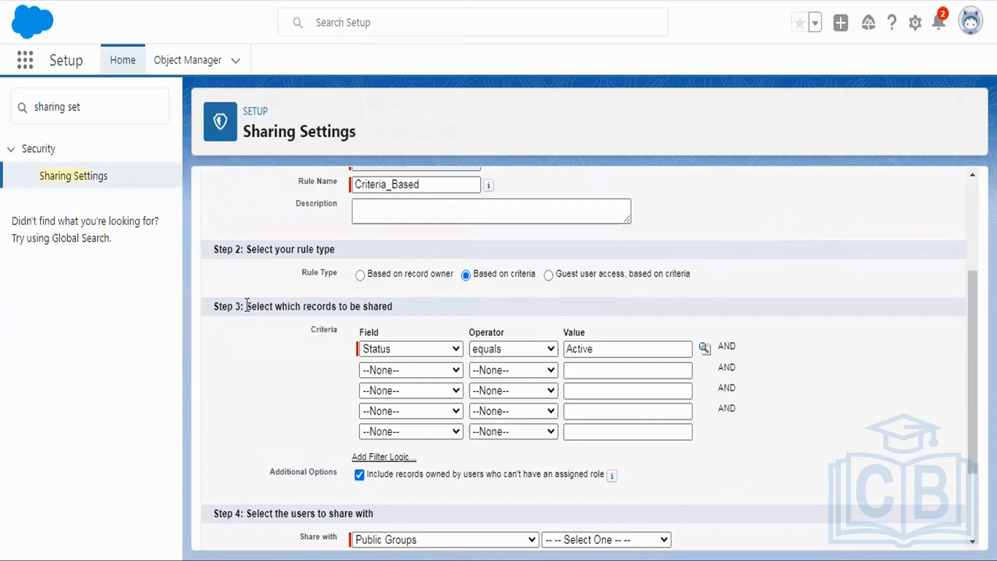
Step: Review the rule's record selection section and the categories of users it can be shared with
left_click_drag(247, 305, 396, 310)
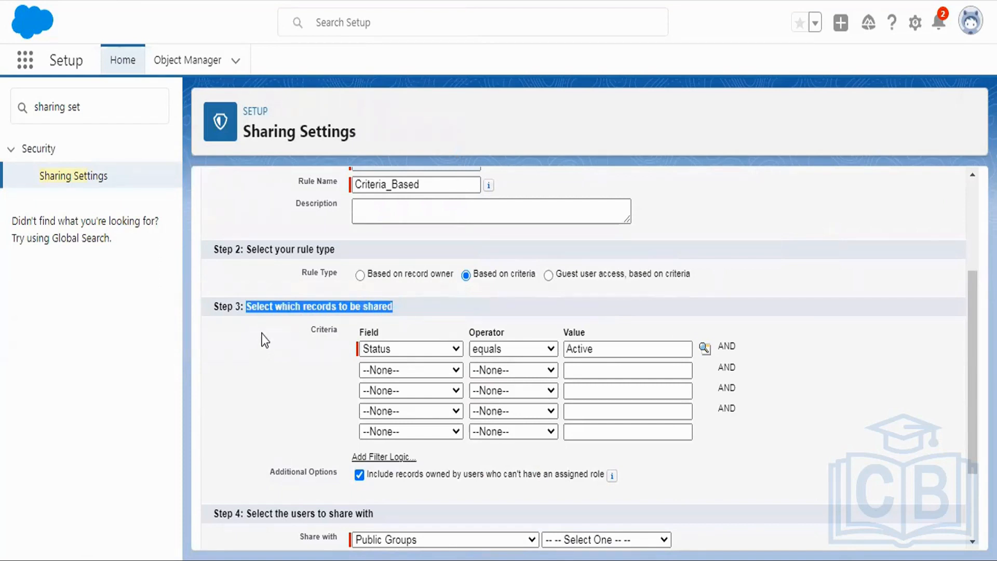
scroll(266, 325, "down", 2)
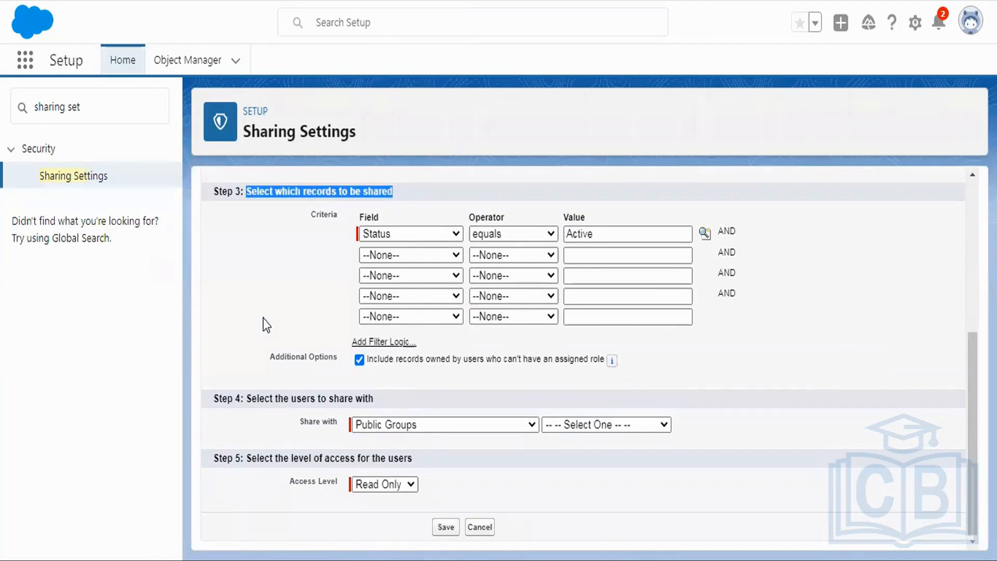
left_click(458, 424)
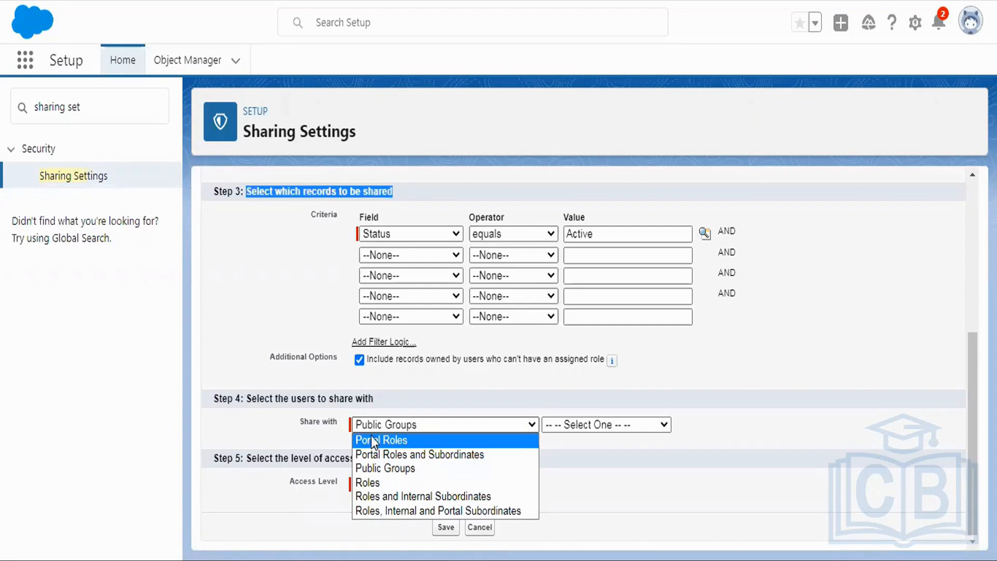
Step: Switch to Notepad++ and add the line "public group-> collection of users -> marketing user" below the existing note
left_click(228, 559)
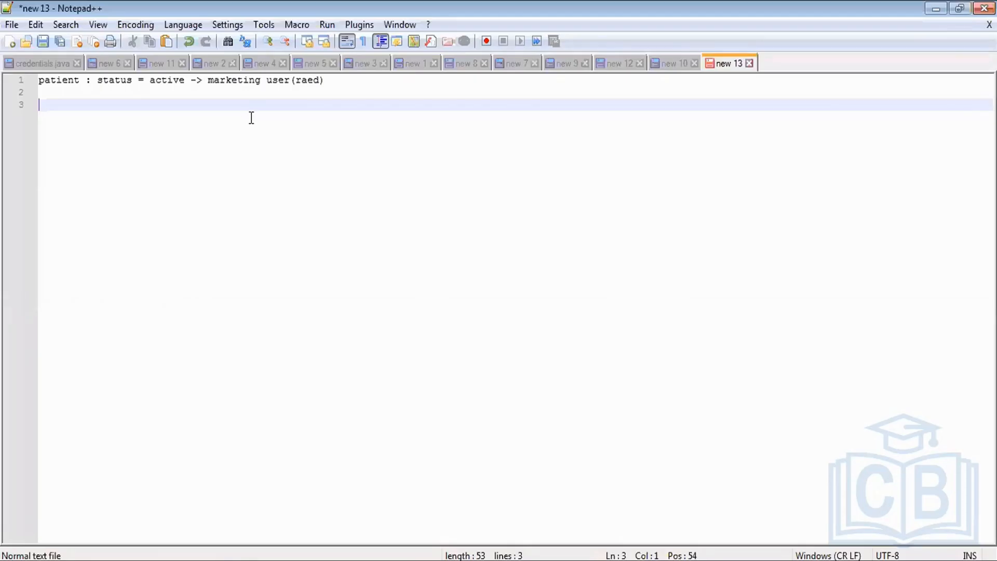
key("Return")
key("Return")
type("pub")
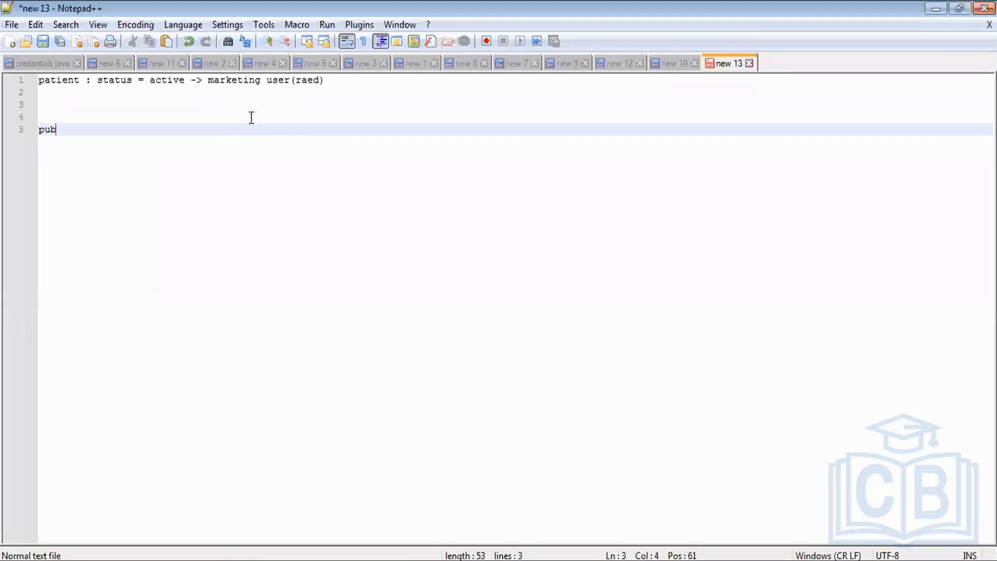
type("lic group")
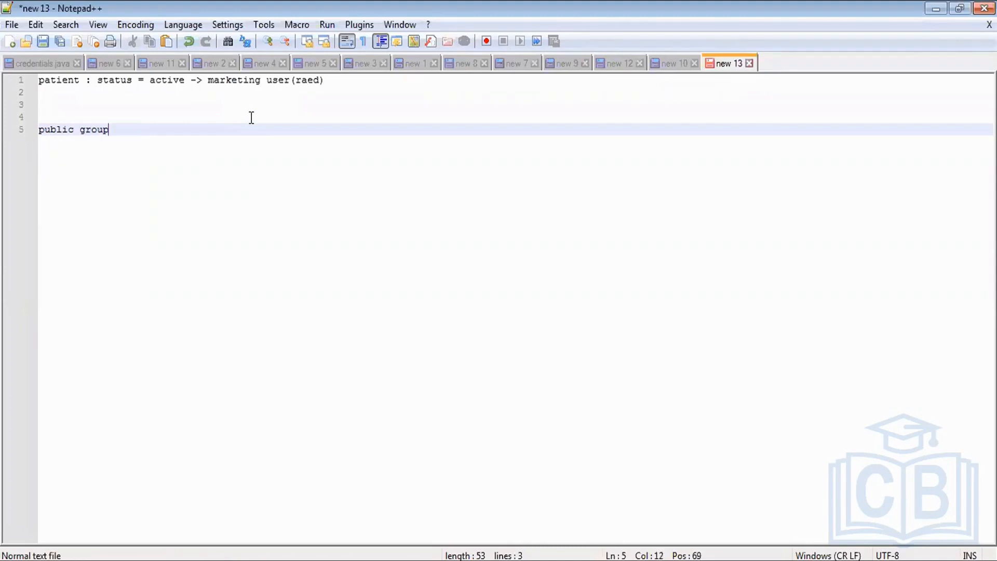
type("-> collection of users")
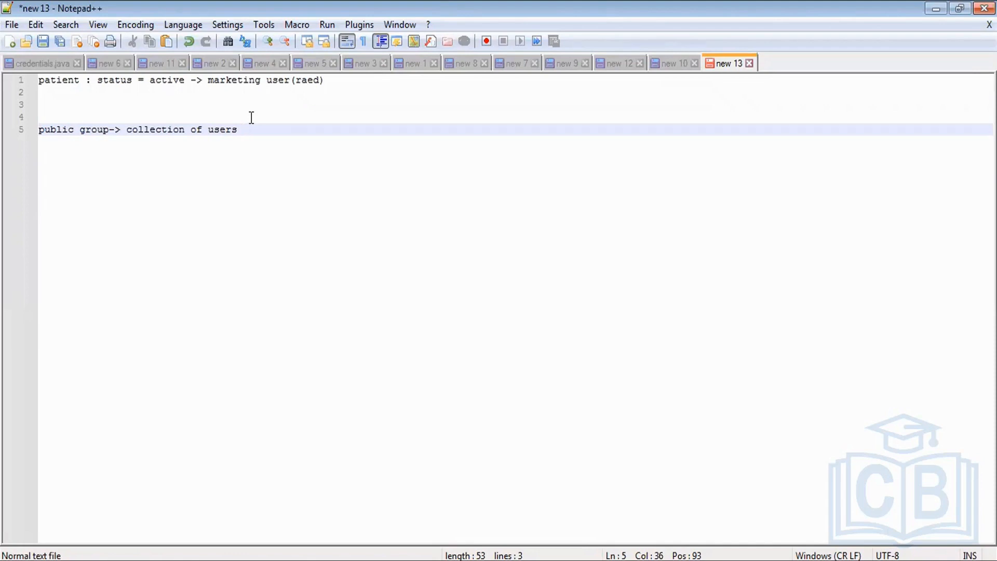
type("-> marketing user")
key("Return")
key("Return")
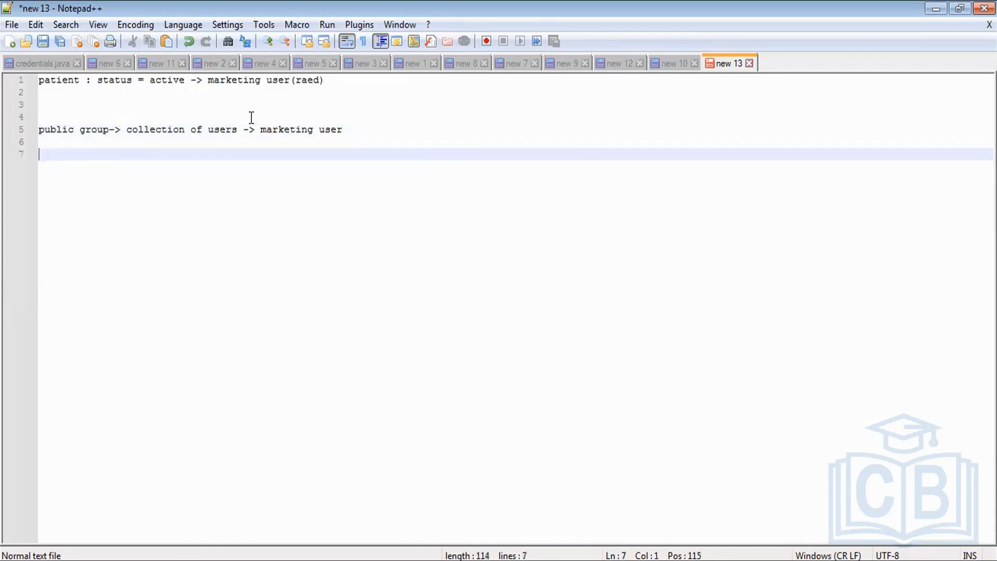
Step: Replace the public group line with "create group with that user only and share data with this group"
type("sumit")
key("BackSpace")
key("BackSpace")
key("BackSpace")
key("BackSpace")
key("BackSpace")
key("BackSpace")
key("BackSpace")
key("BackSpace")
key("BackSpace")
key("BackSpace")
key("BackSpace")
key("BackSpace")
key("BackSpace")
key("BackSpace")
key("BackSpace")
key("BackSpace")
key("BackSpace")
key("BackSpace")
key("BackSpace")
key("BackSpace")
key("BackSpace")
key("BackSpace")
key("BackSpace")
key("BackSpace")
key("BackSpace")
key("BackSpace")
key("BackSpace")
key("BackSpace")
key("BackSpace")
key("BackSpace")
key("BackSpace")
key("BackSpace")
key("BackSpace")
key("BackSpace")
key("BackSpace")
key("BackSpace")
key("BackSpace")
key("BackSpace")
key("BackSpace")
key("BackSpace")
type("create group with that user o")
type("nl")
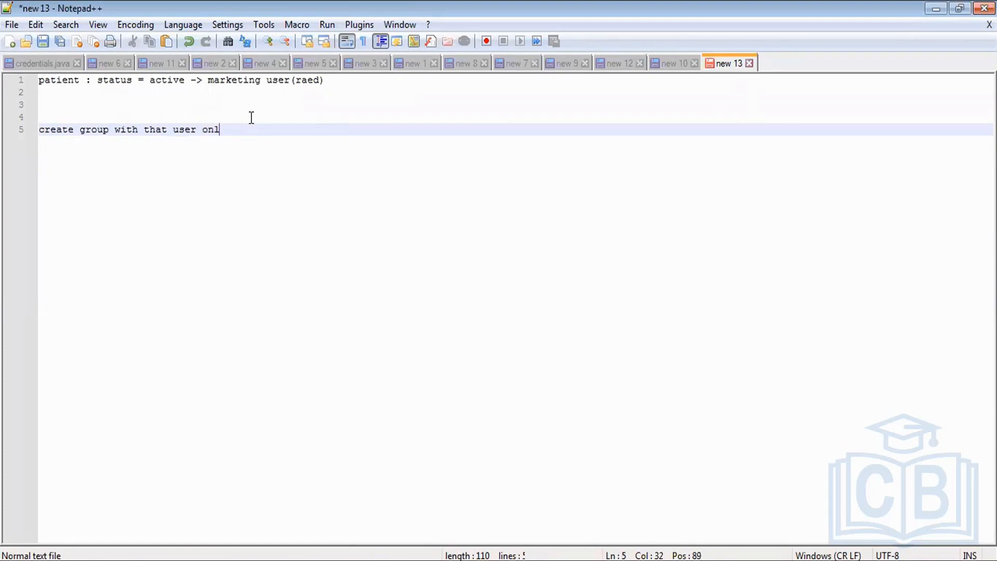
type("y and share data with")
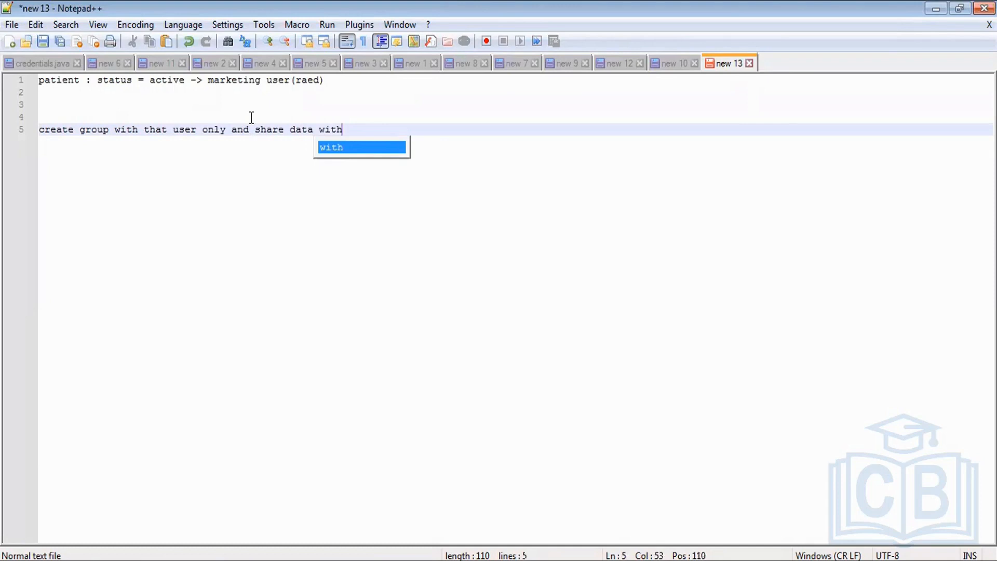
type(" this group")
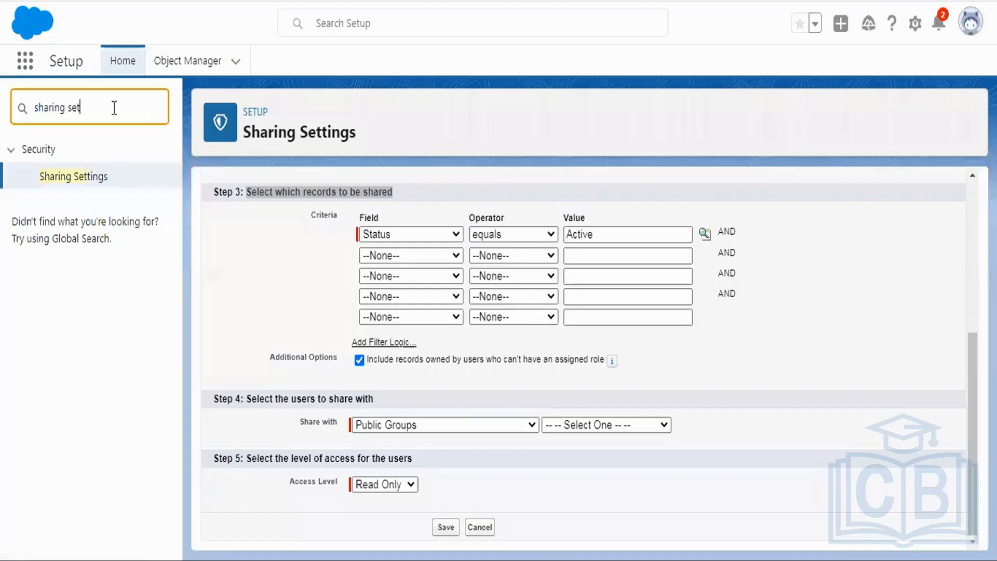
Step: Switch back to Salesforce Setup, search the setup pages for "roup" and open Public Groups
key("ctrl+a")
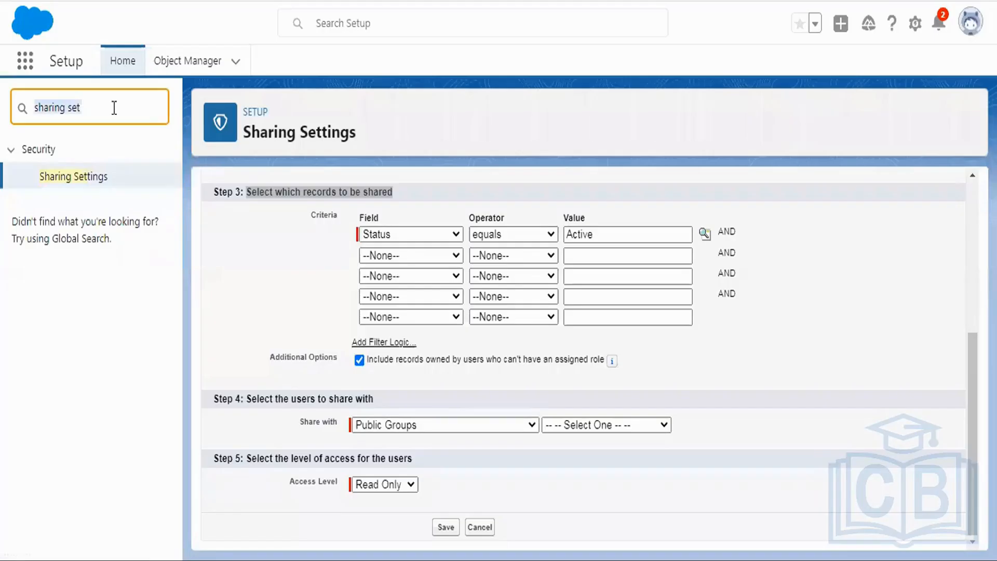
type("rou")
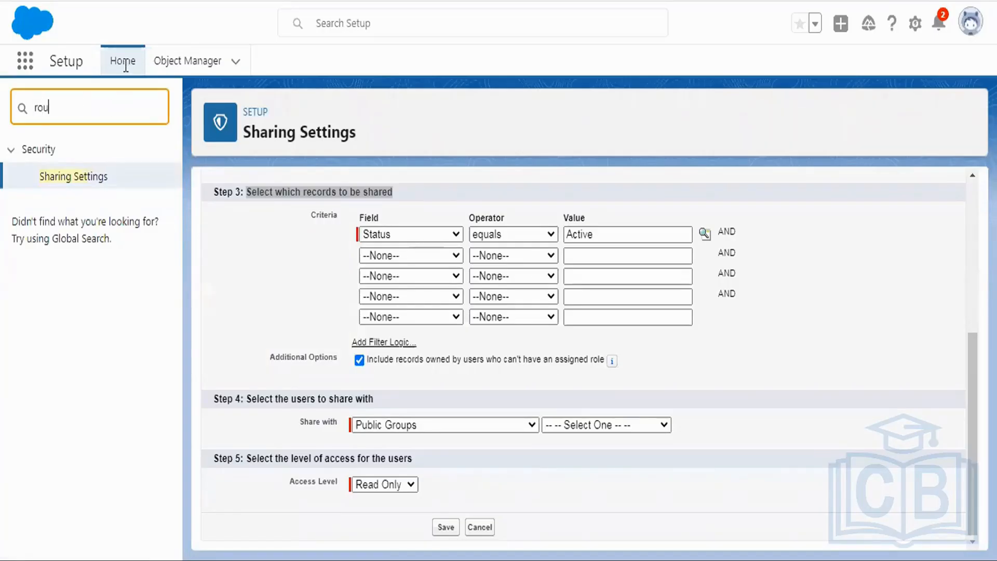
type("p")
key("ctrl+a")
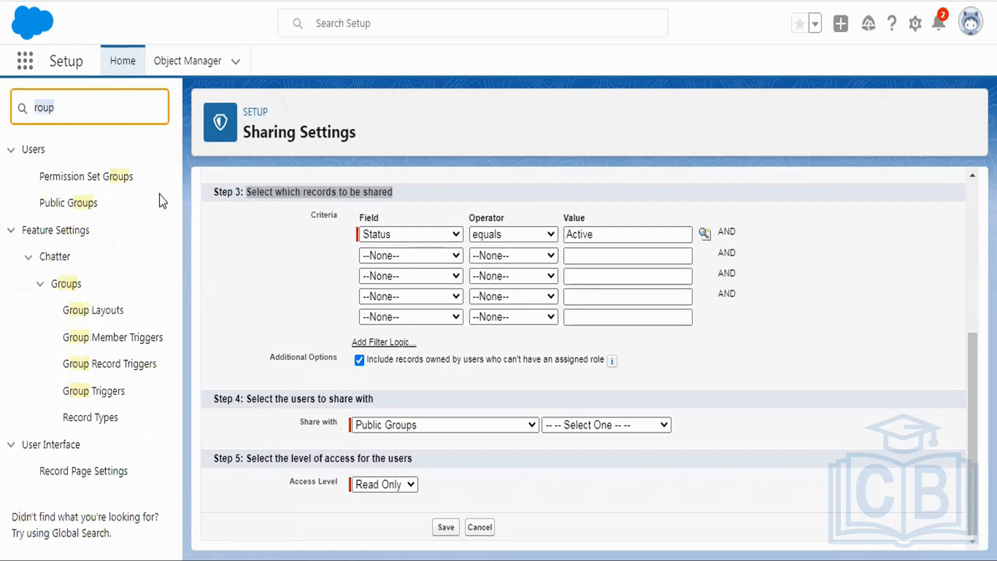
left_click(87, 204)
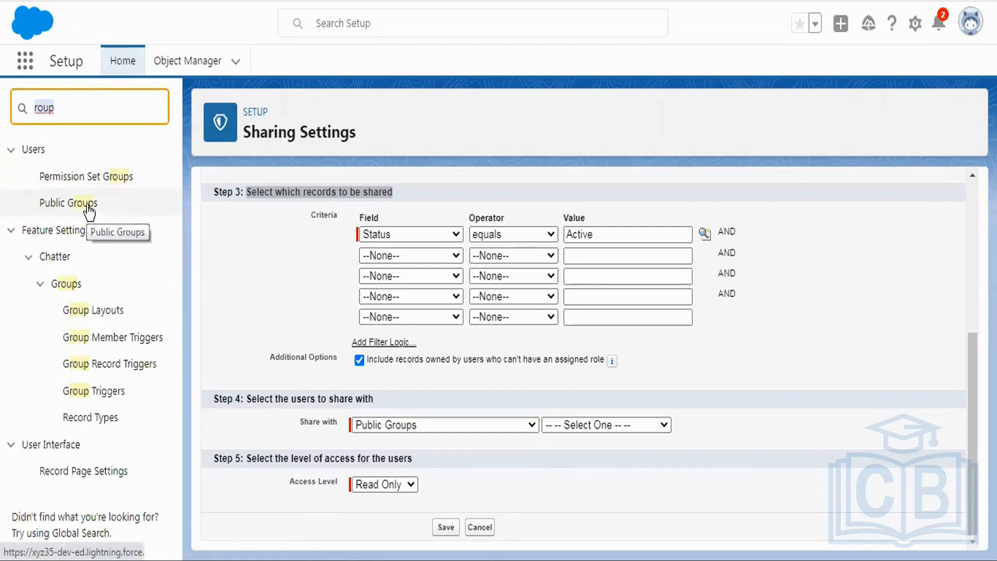
left_click(87, 205)
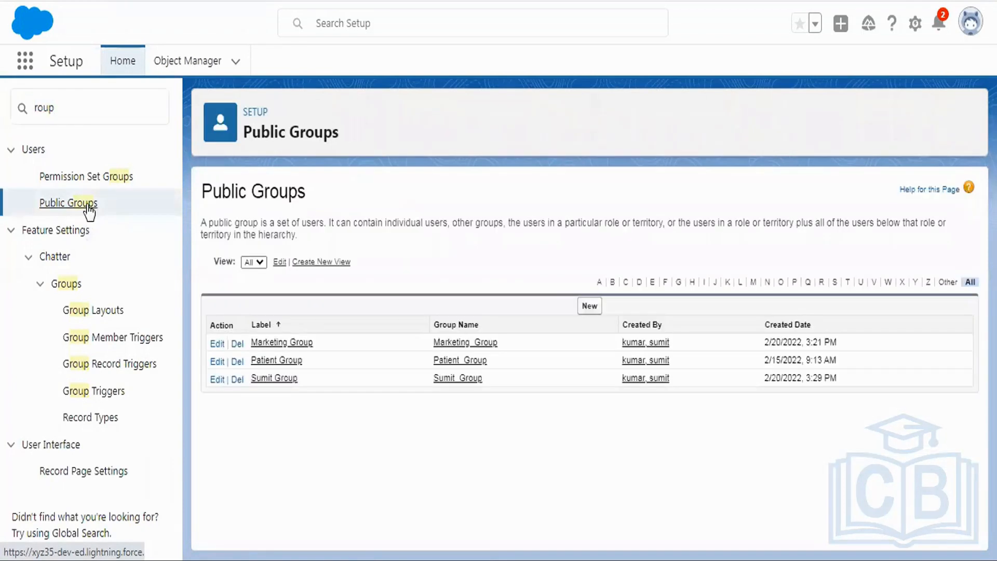
Step: Try to delete the public group Marketing Group, review the deletion problems and return to the group list
left_click(237, 344)
left_click(563, 83)
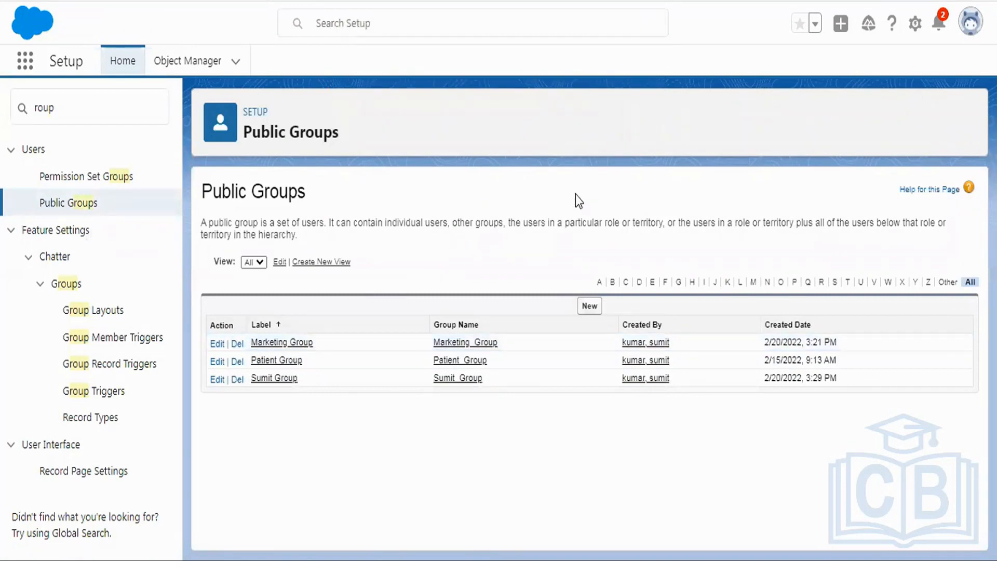
scroll(296, 214, "down", 2)
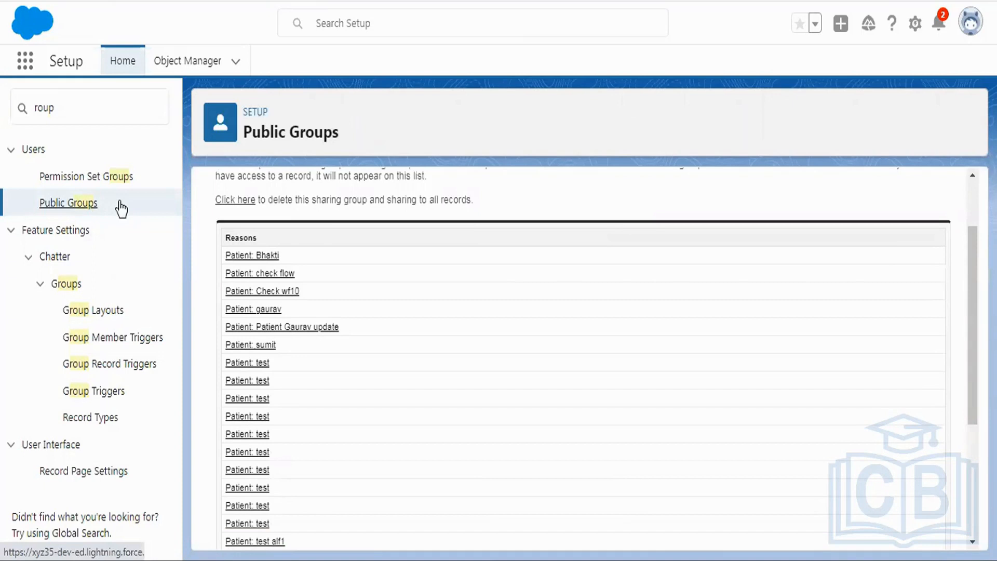
scroll(525, 270, "up", 2)
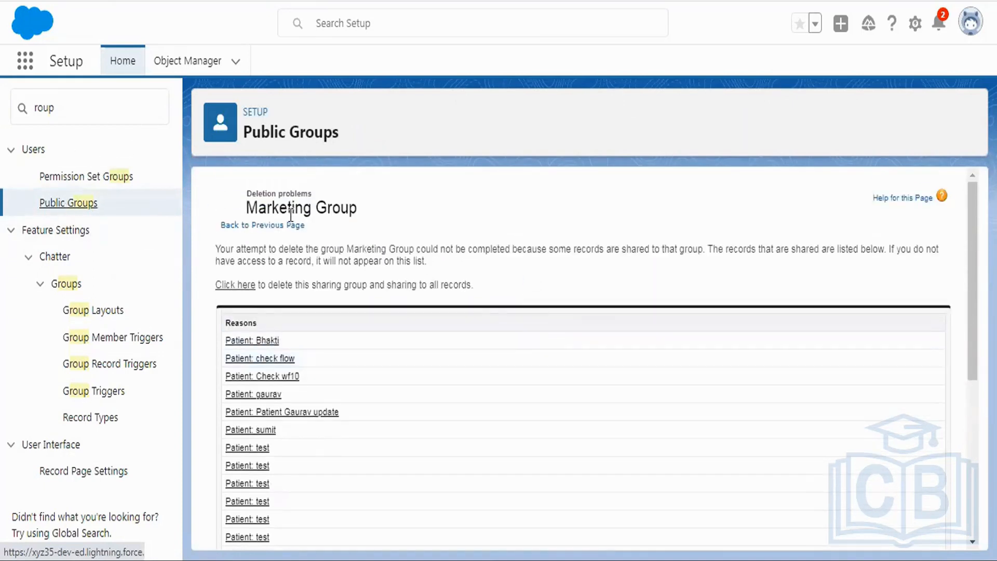
left_click(275, 225)
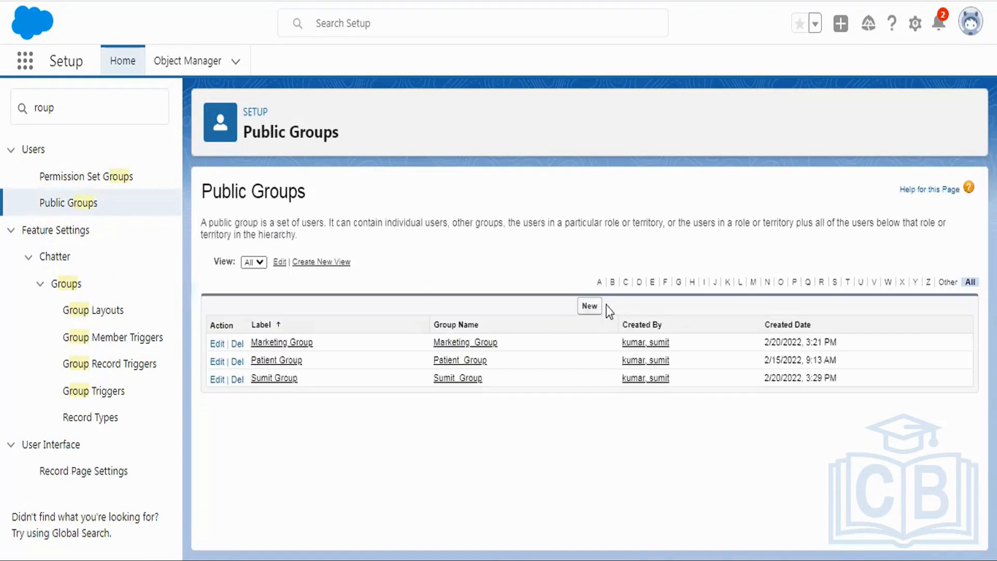
Step: Start a new public group labelled "Marketing Group New" and let its group name fill in from the label
left_click(586, 304)
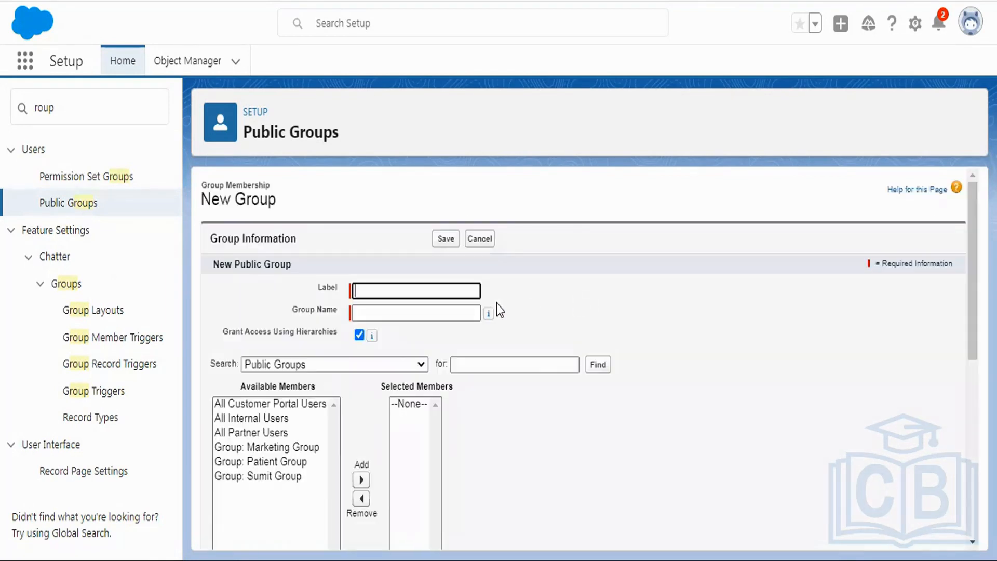
type("Marketi")
type("ng H")
type("roup New")
left_click(407, 291)
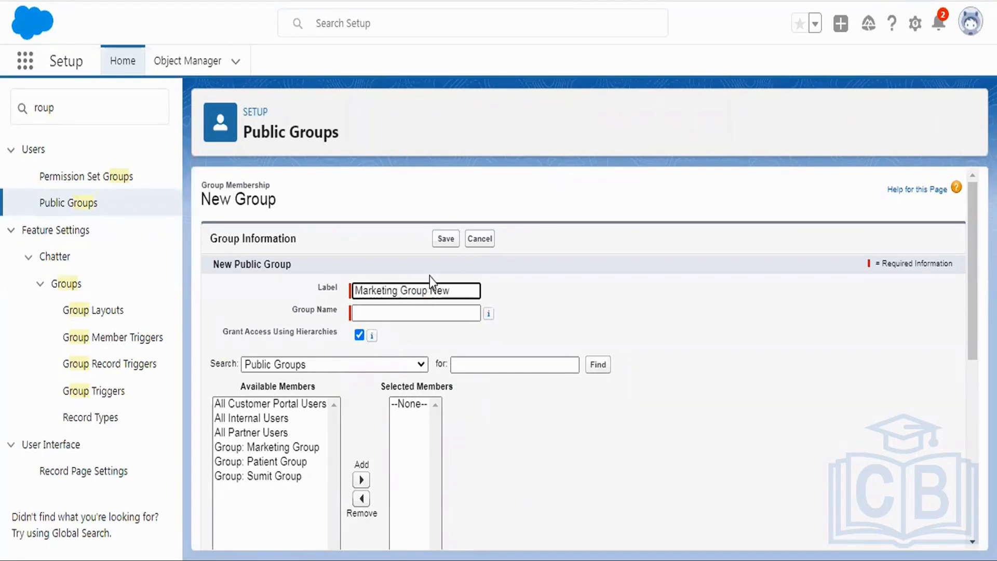
scroll(415, 259, "down", 2)
left_click(381, 228)
Step: List individual users as available members, add Marketing User to the new group and save it
scroll(531, 242, "down", 2)
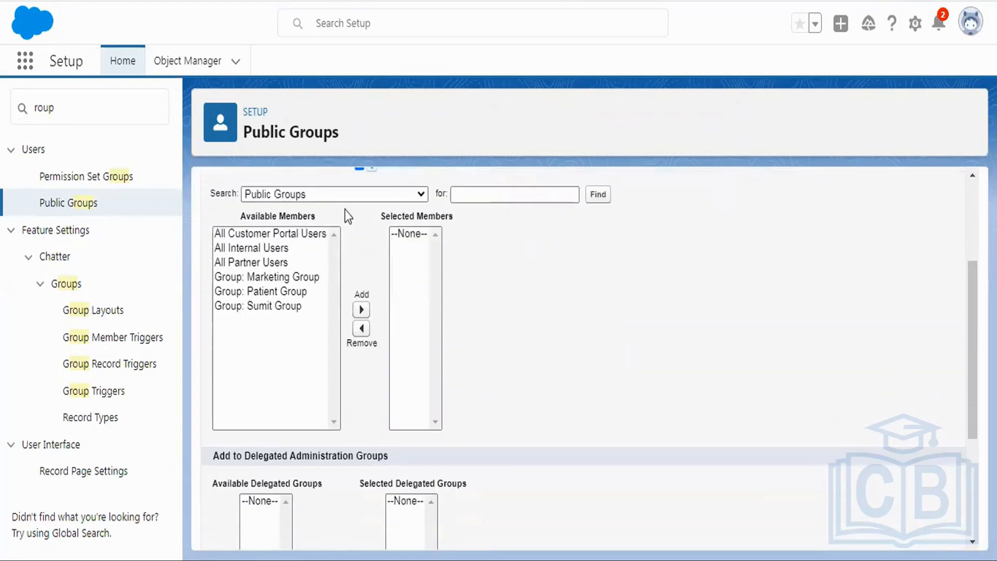
left_click(316, 194)
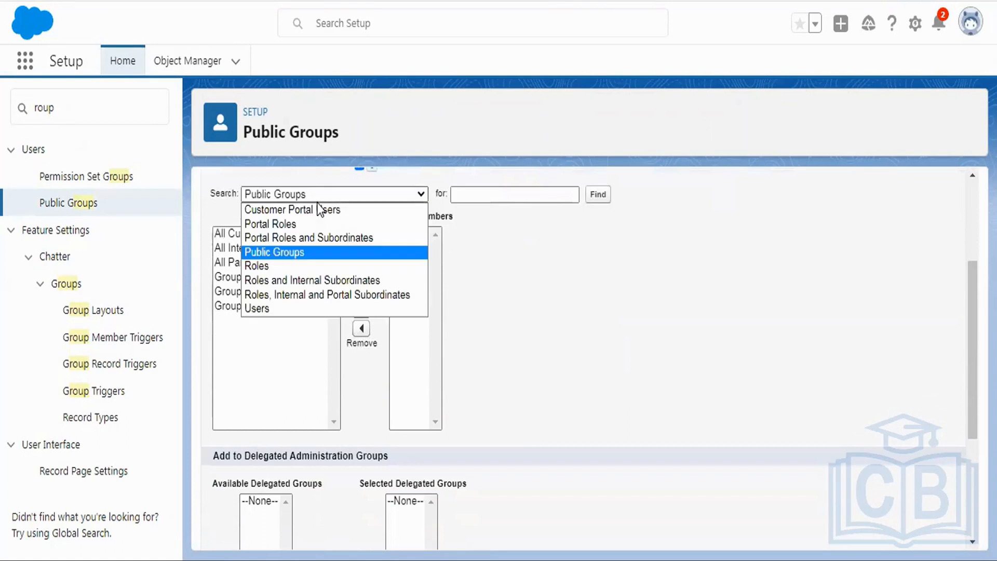
left_click(287, 312)
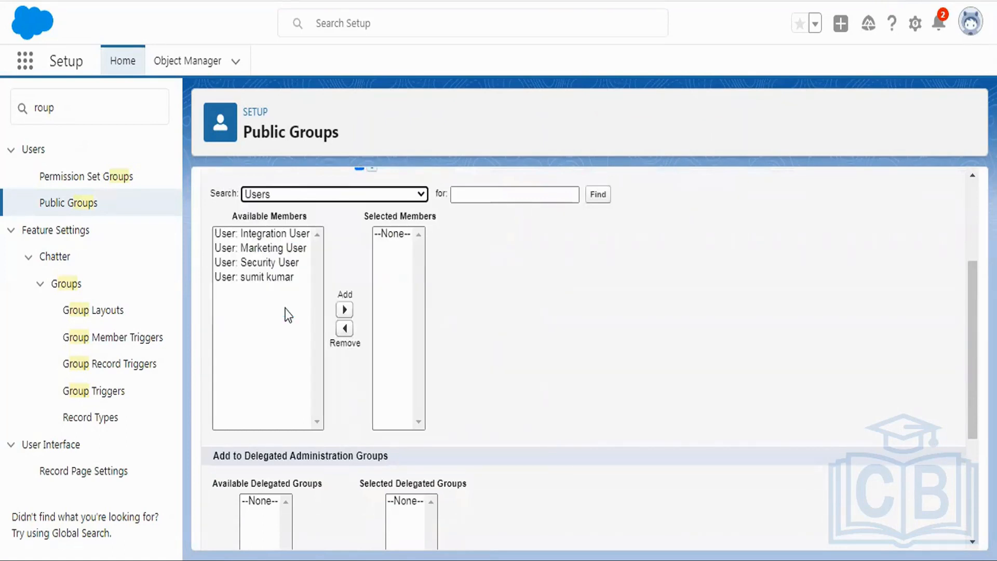
left_click(255, 249)
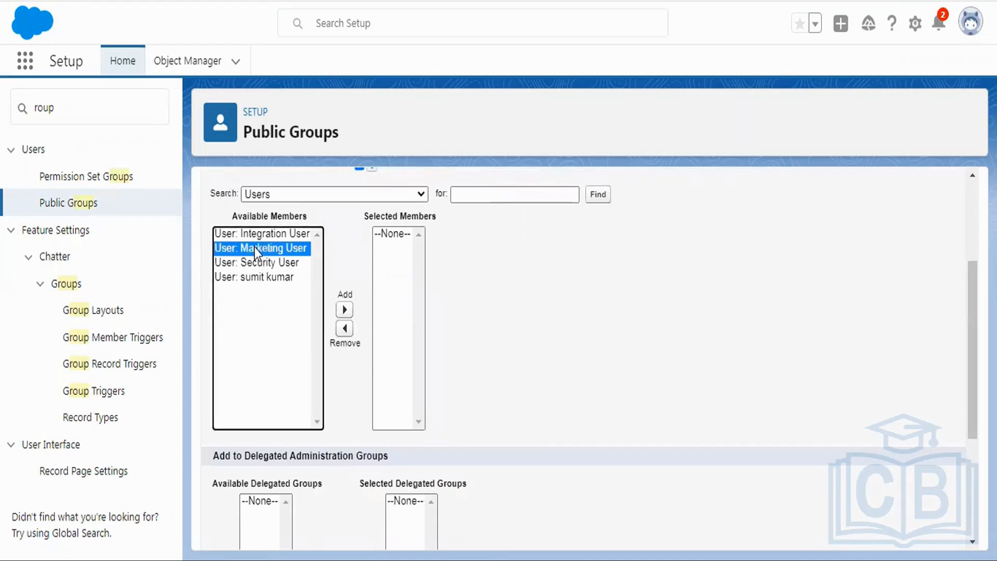
left_click(344, 310)
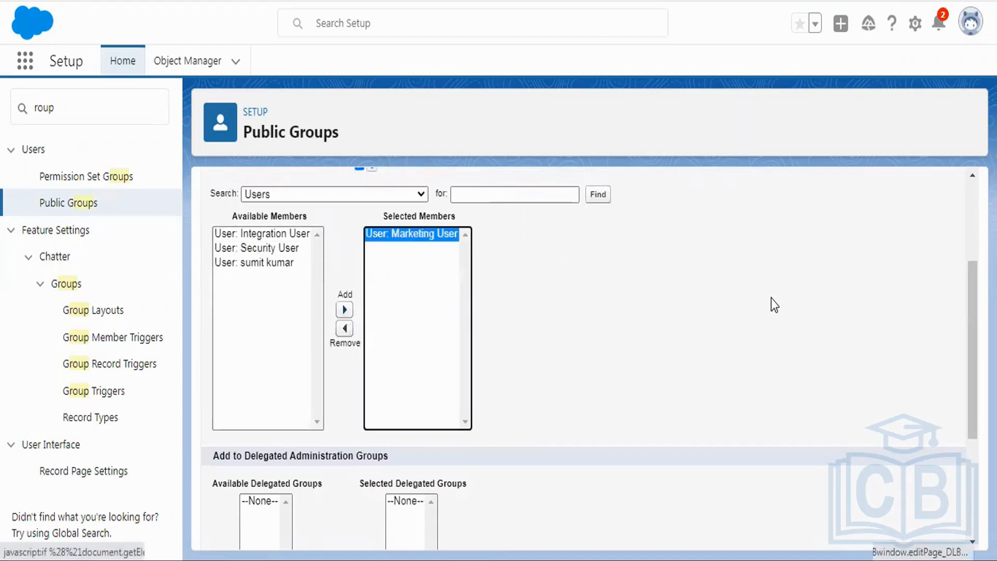
scroll(772, 298, "down", 4)
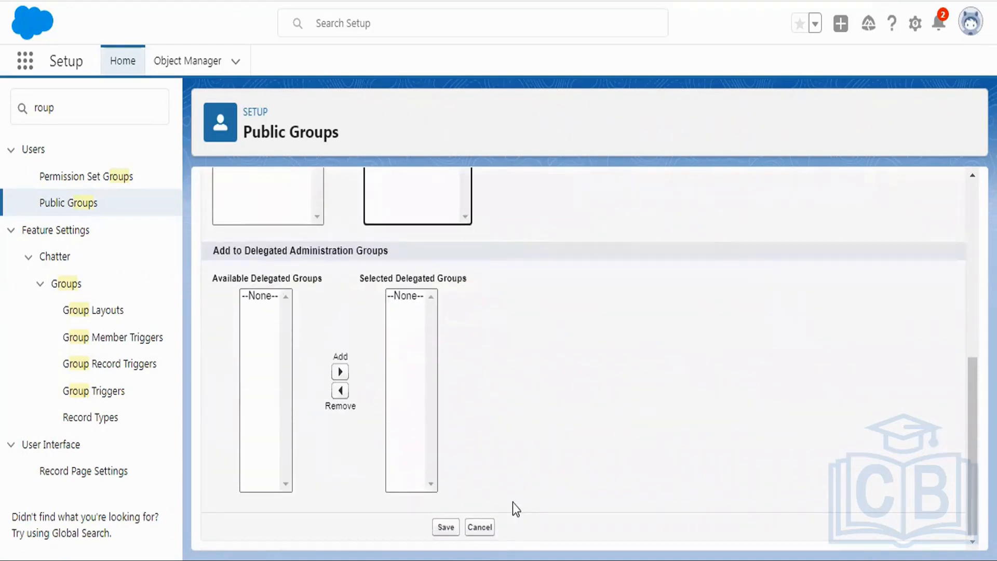
left_click(446, 528)
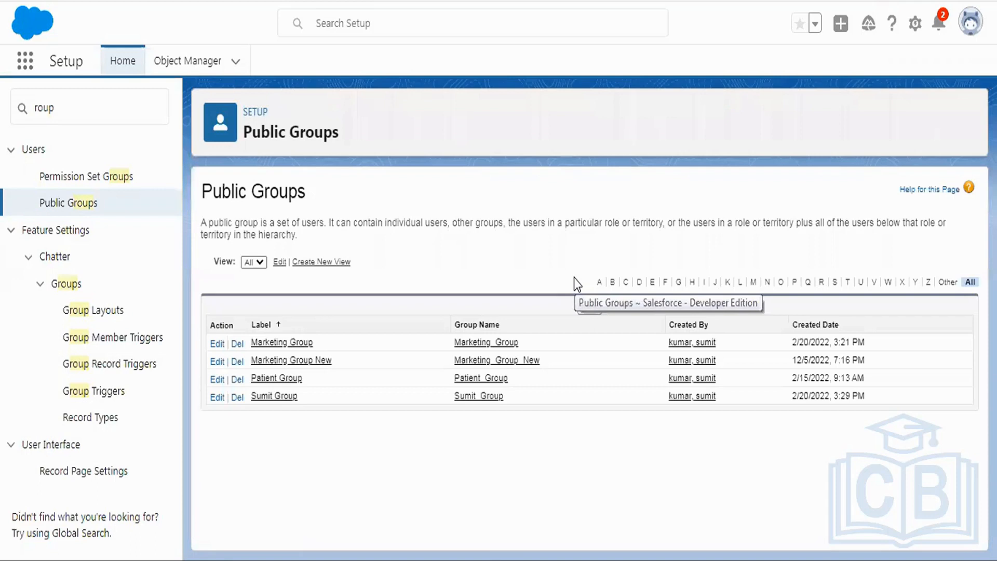
Step: Search the setup pages for "sharing se" and open Sharing Settings
double_click(67, 110)
type("sharing se")
left_click(84, 179)
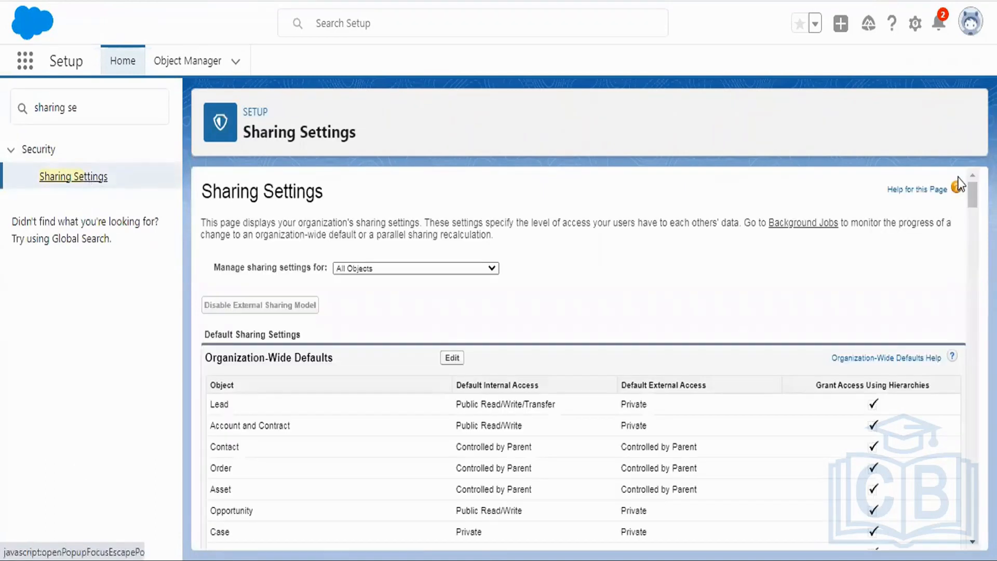
Step: Start a new Patient Detail sharing rule labelled "Criteria Based" and set its rule type to based on criteria
left_click_drag(972, 189, 970, 546)
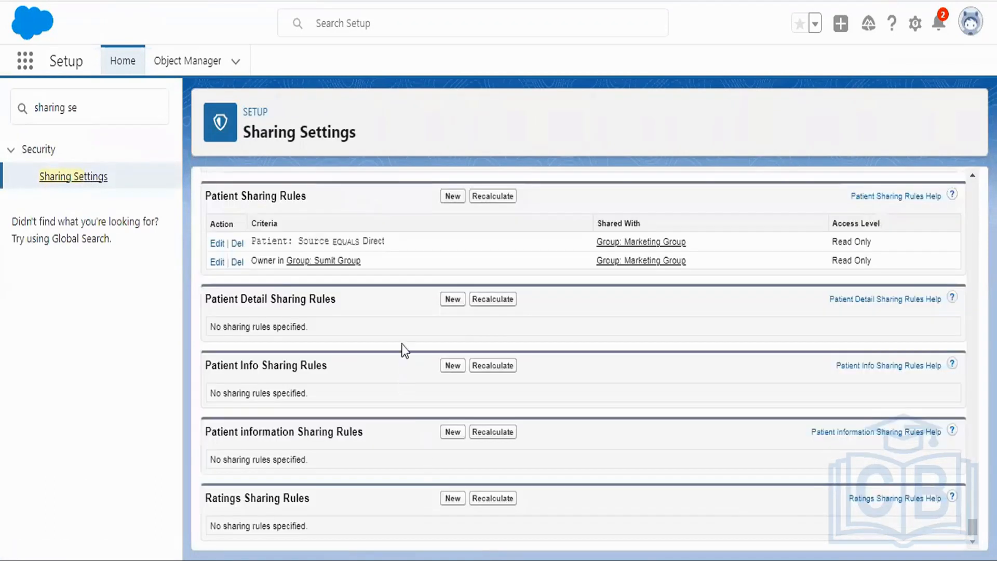
left_click(455, 301)
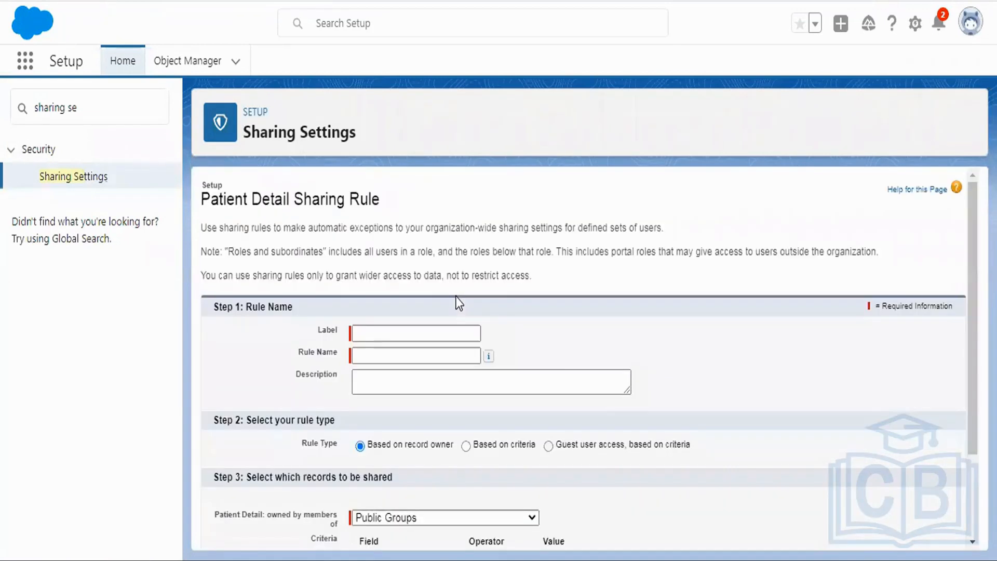
left_click(392, 333)
key("Tab")
scroll(541, 257, "down", 3)
left_click(481, 296)
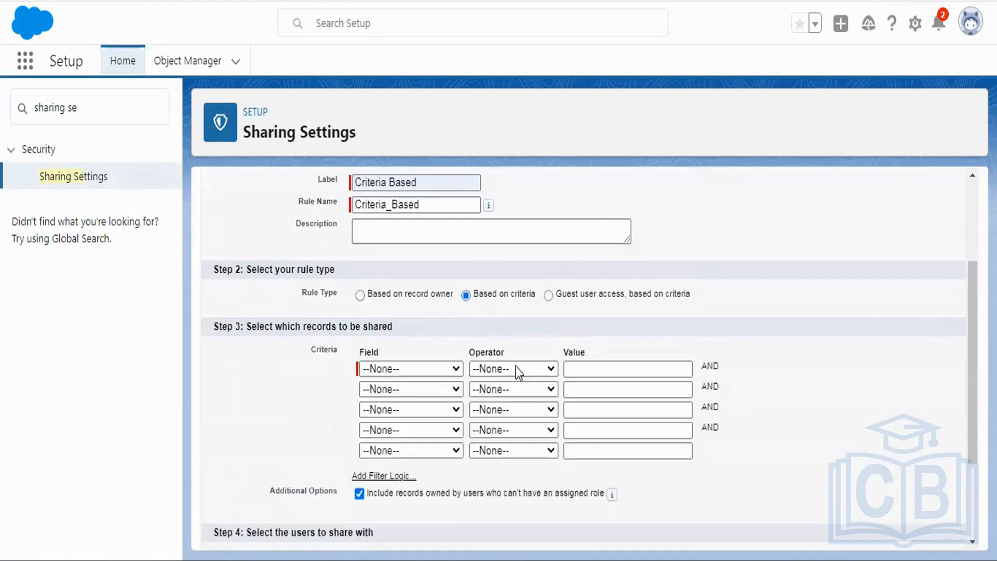
Step: Set the rule's first criterion to Status equals Active, picking the value from the picklist lookup
left_click(404, 368)
left_click(400, 469)
left_click(513, 369)
left_click(490, 394)
left_click(629, 368)
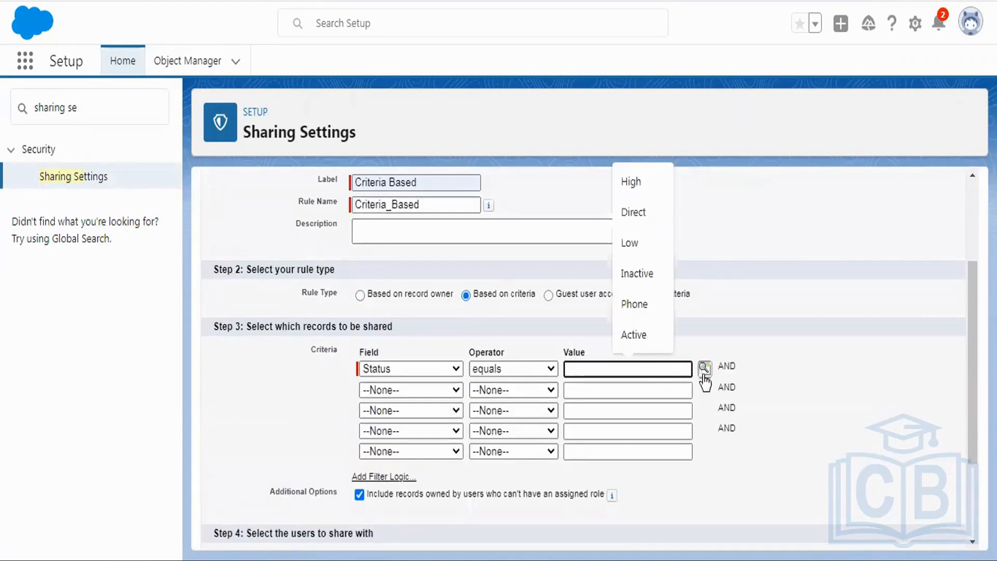
left_click(705, 368)
left_click(52, 101)
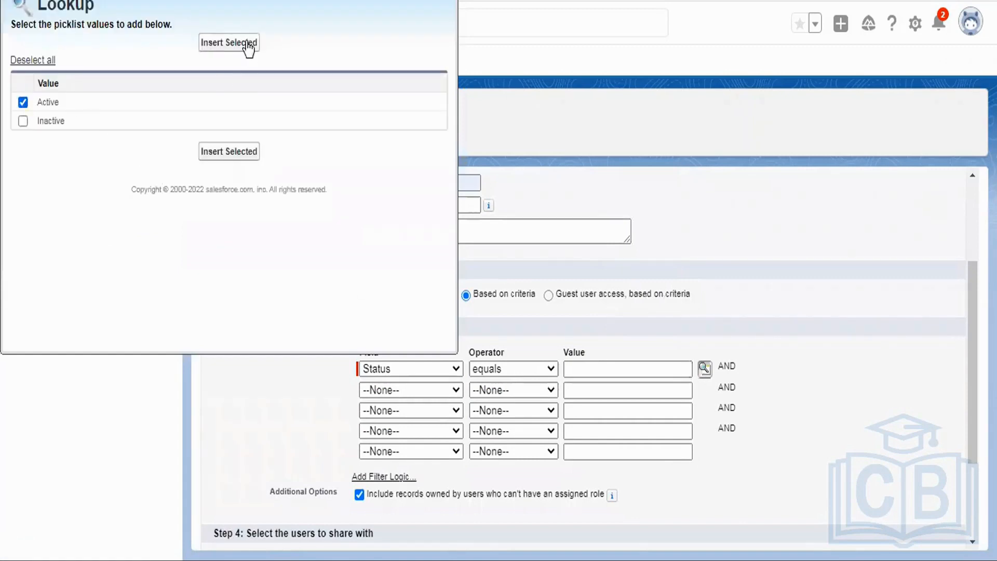
left_click(248, 46)
Step: Share the records with the public group Marketing Group New at Read Only access, and save the rule, accepting the sharing recalculation
scroll(675, 241, "down", 3)
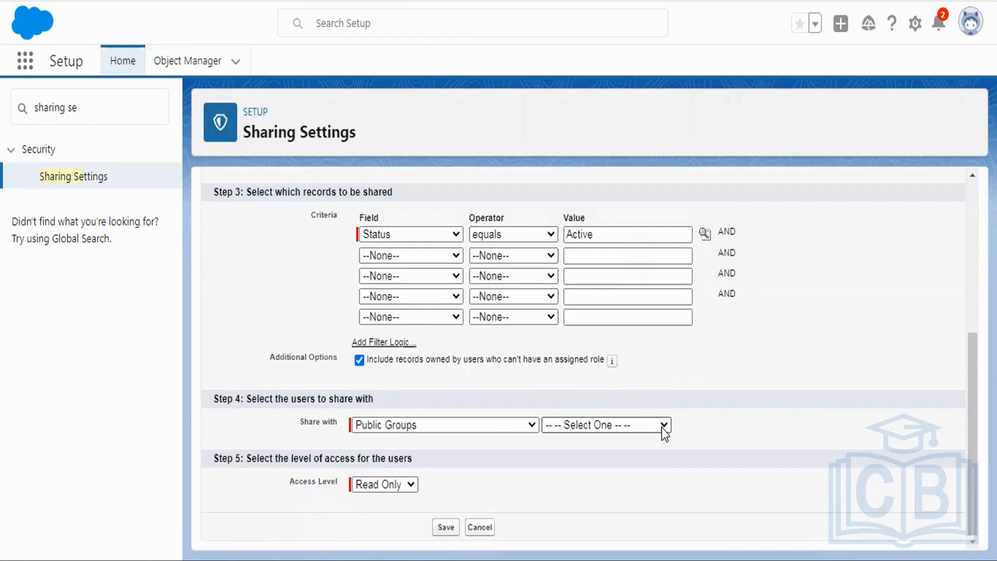
left_click(627, 424)
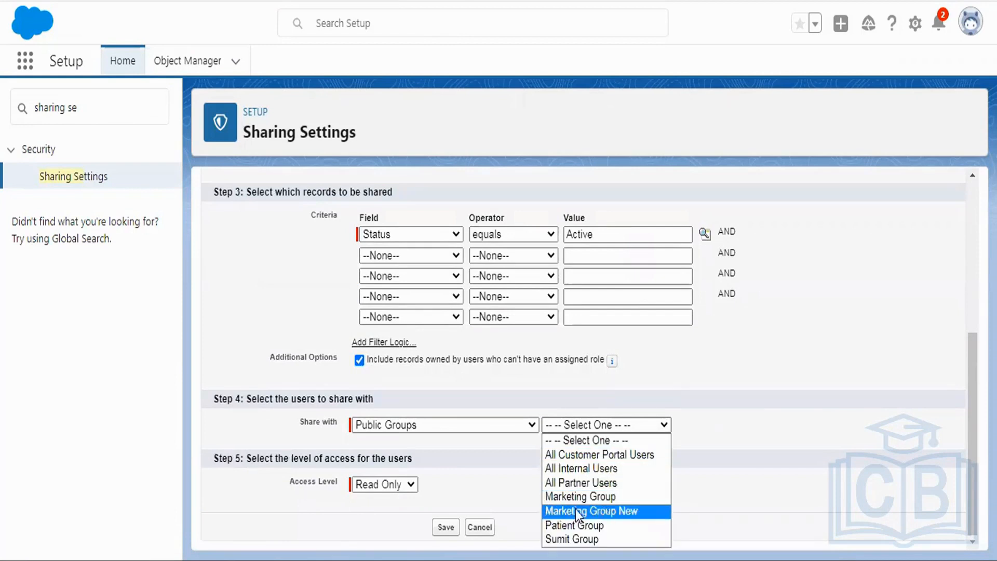
left_click(602, 513)
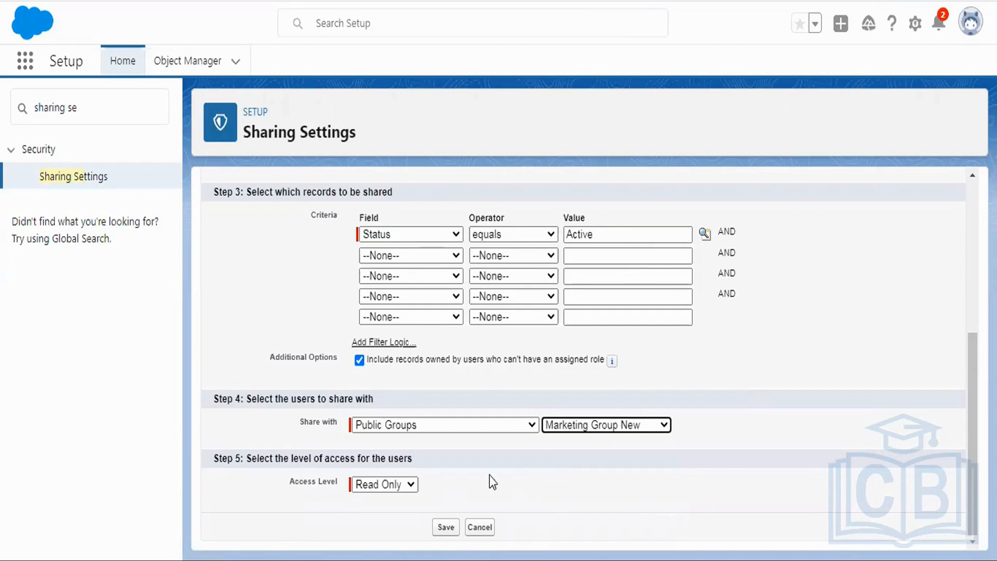
left_click(379, 487)
left_click(369, 500)
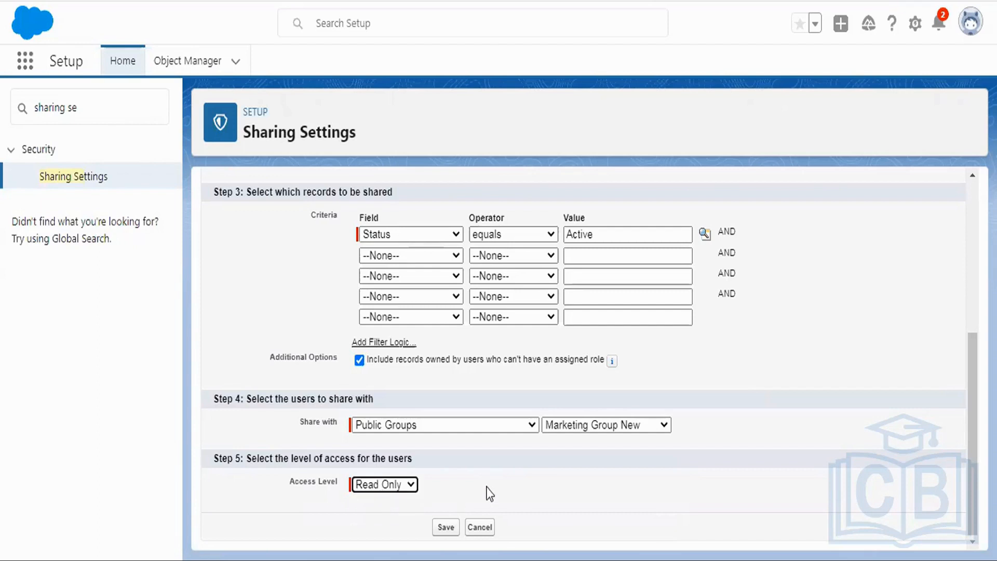
left_click(447, 527)
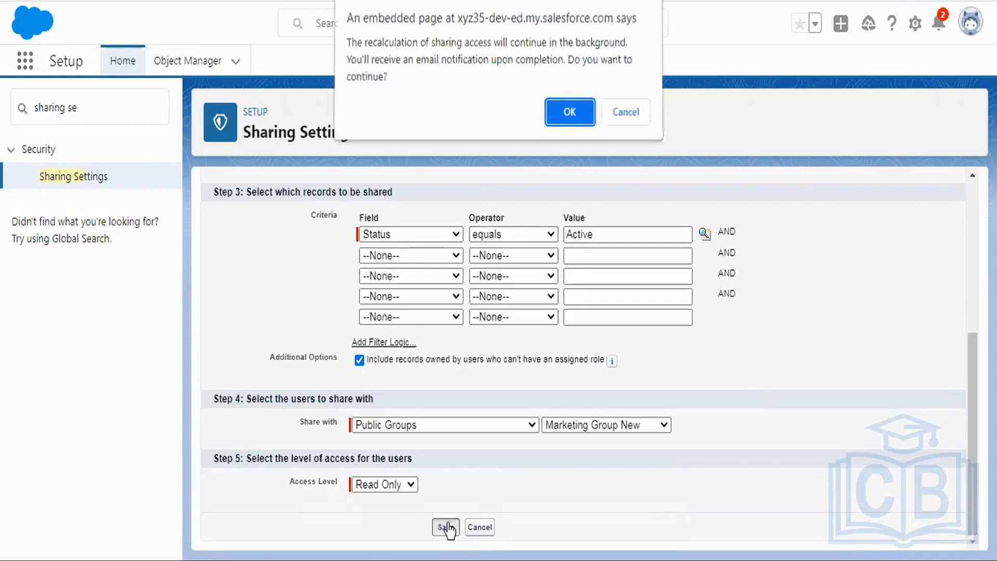
left_click(561, 123)
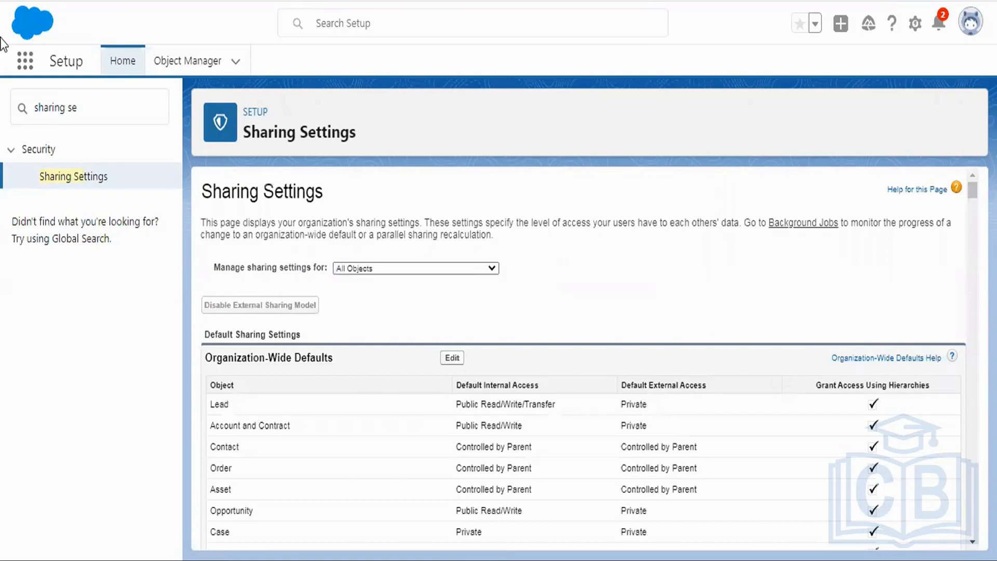
Step: Search the apps and items for "patient" and open the Patient Details list
left_click(24, 61)
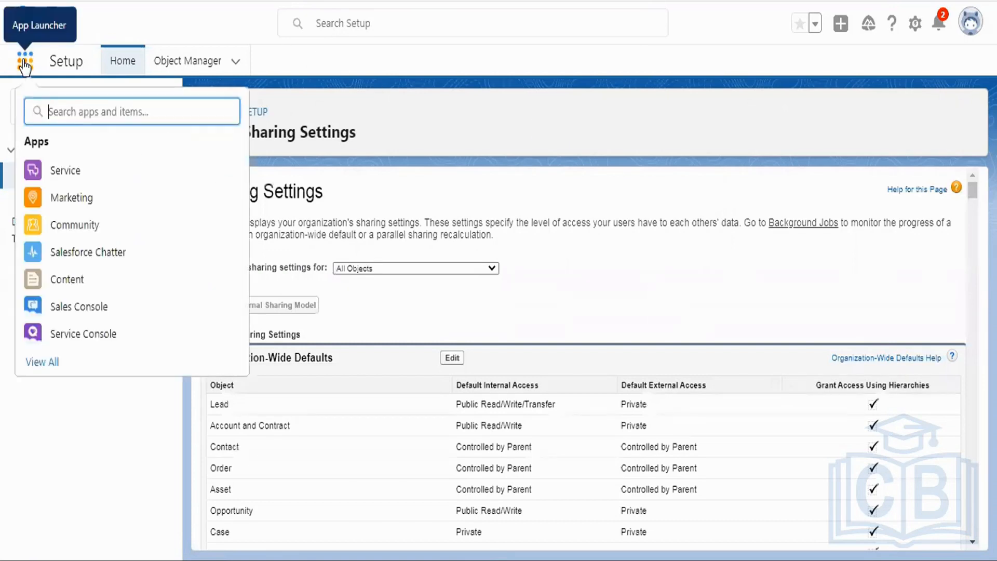
type("patien")
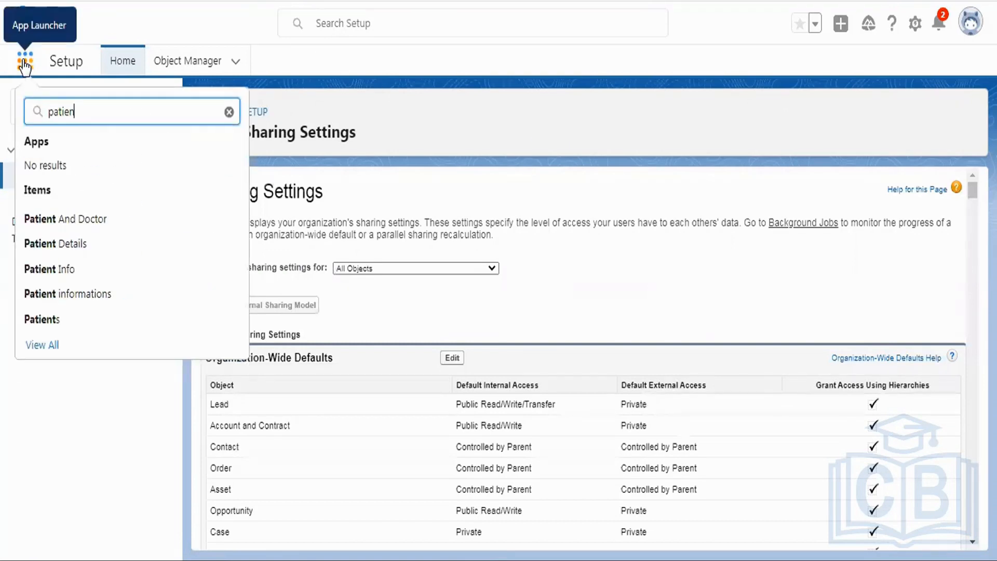
type("t")
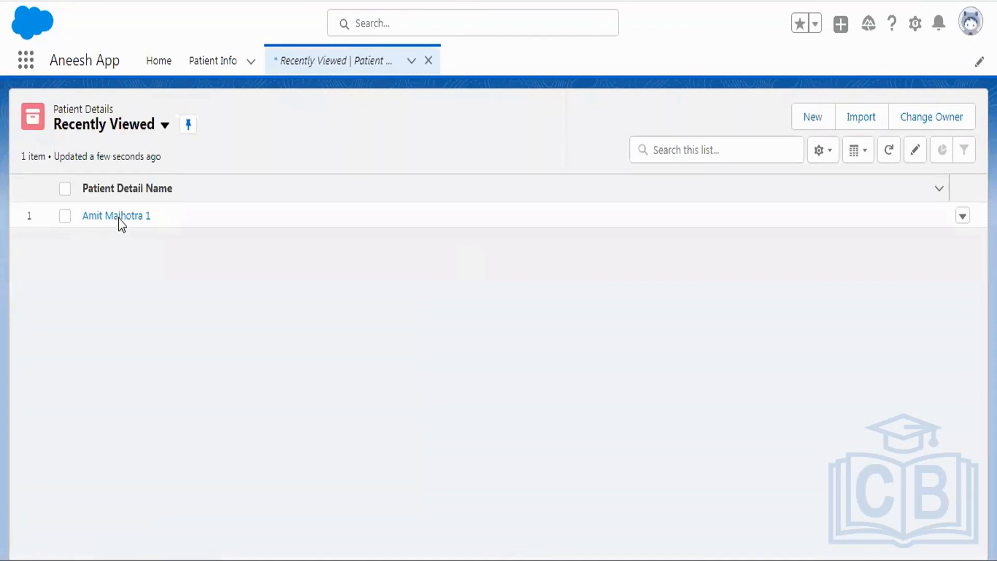
Step: Create and save a Patient Detail record named "Test Criteria" with a membership ID and the status Active
left_click(818, 119)
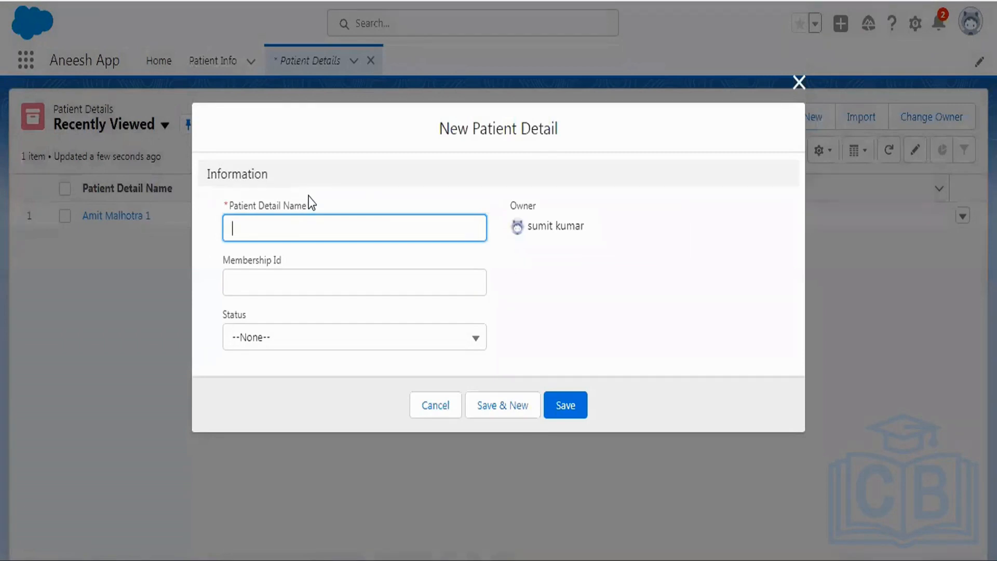
type("Te")
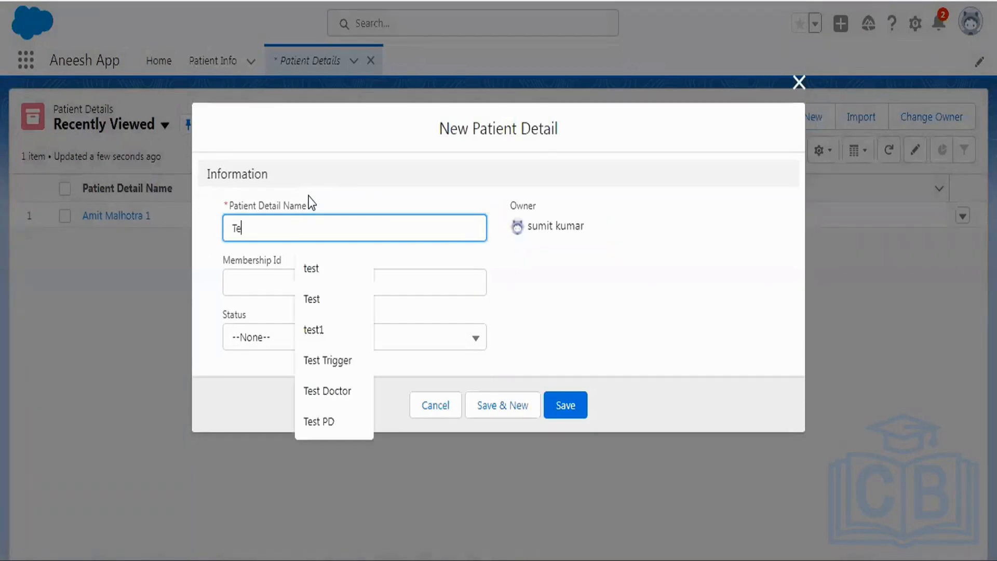
type("st Critera")
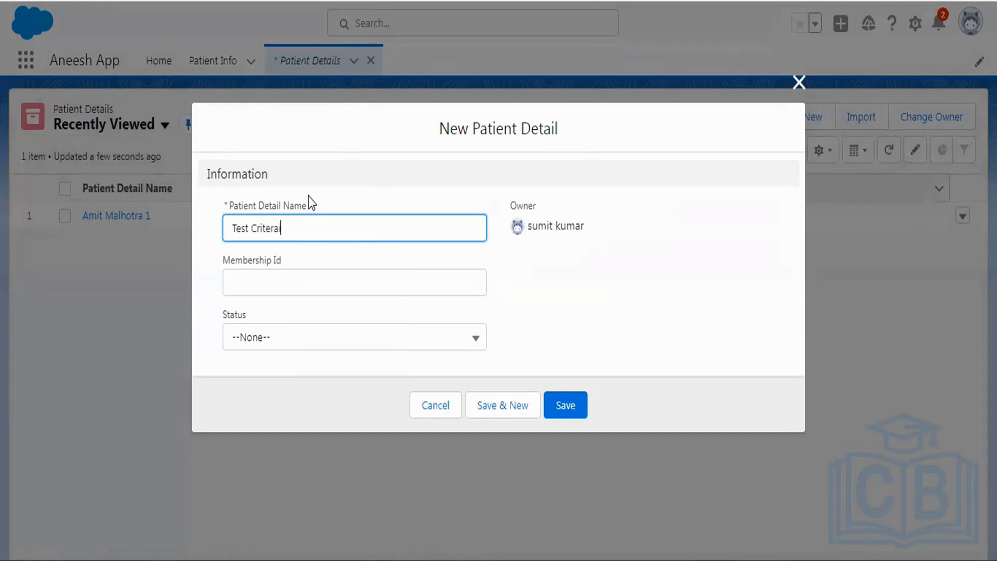
key("BackSpace")
type("ia")
key("Tab")
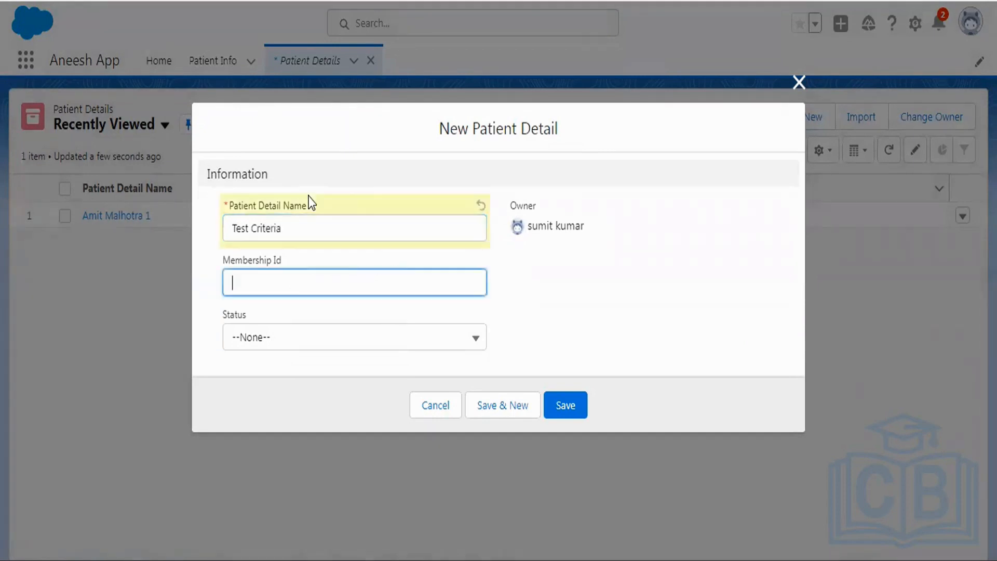
type("1234")
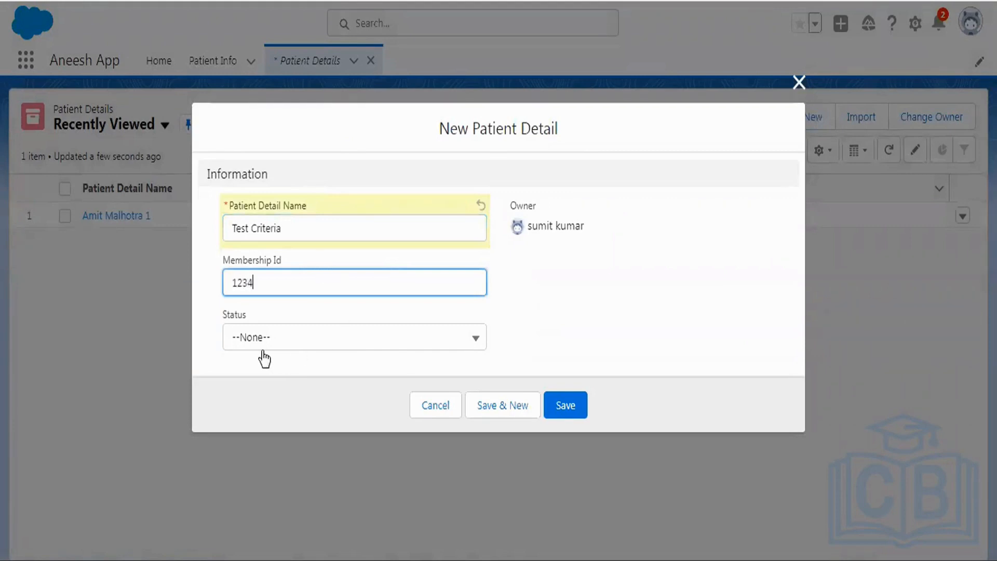
left_click(267, 343)
left_click(273, 411)
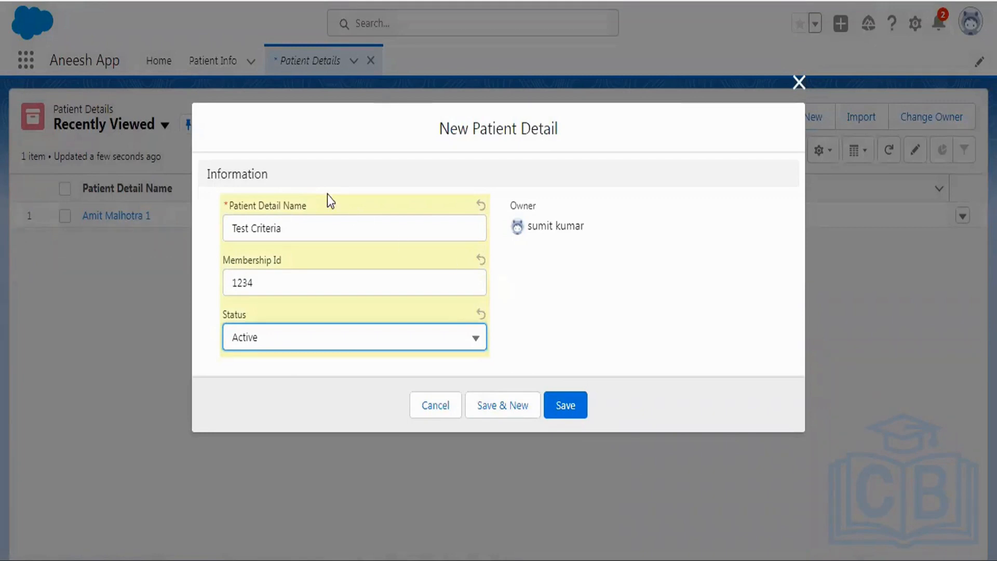
left_click_drag(303, 229, 229, 222)
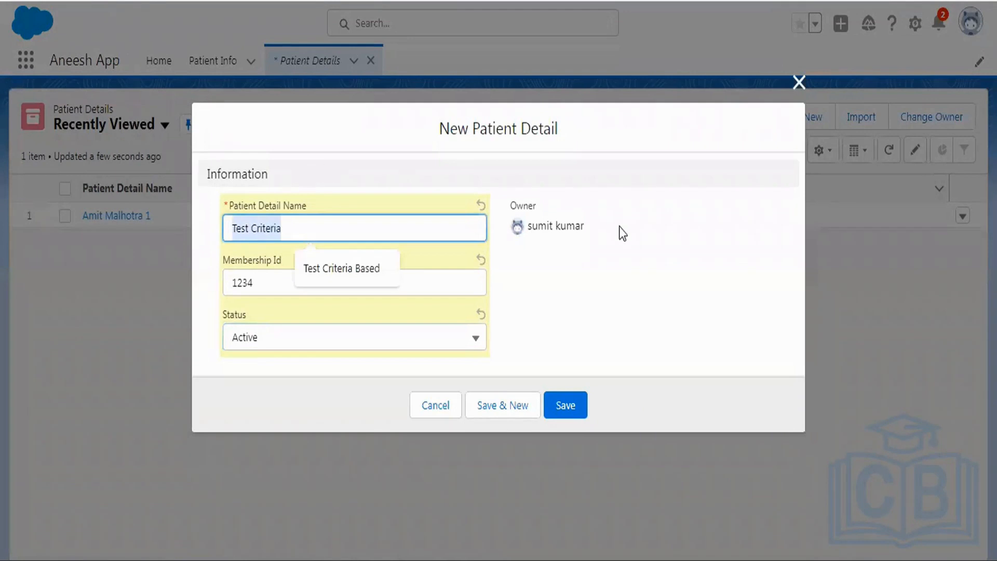
left_click(555, 409)
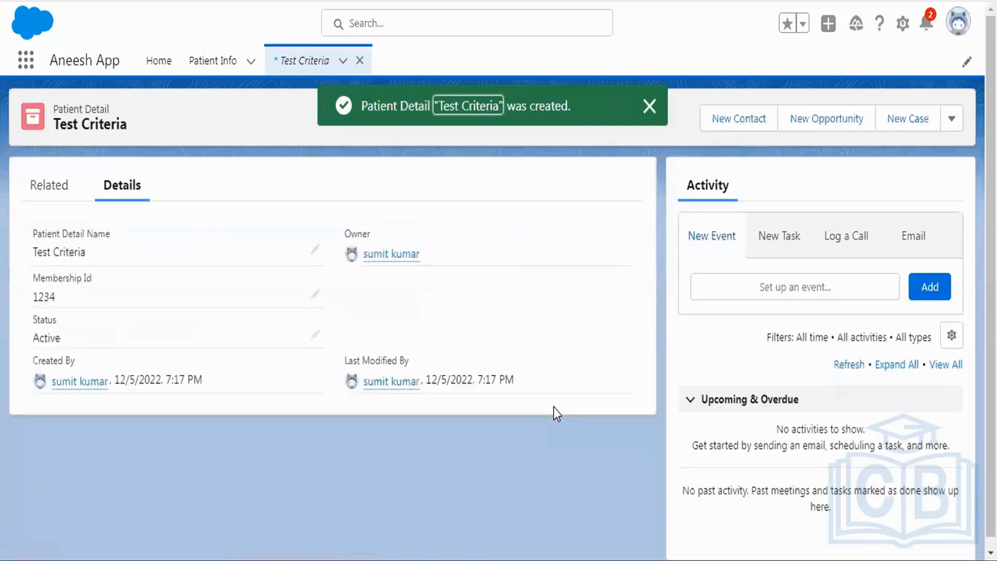
Step: Open the user detail page of Marketing User and log in as that user
left_click(408, 23)
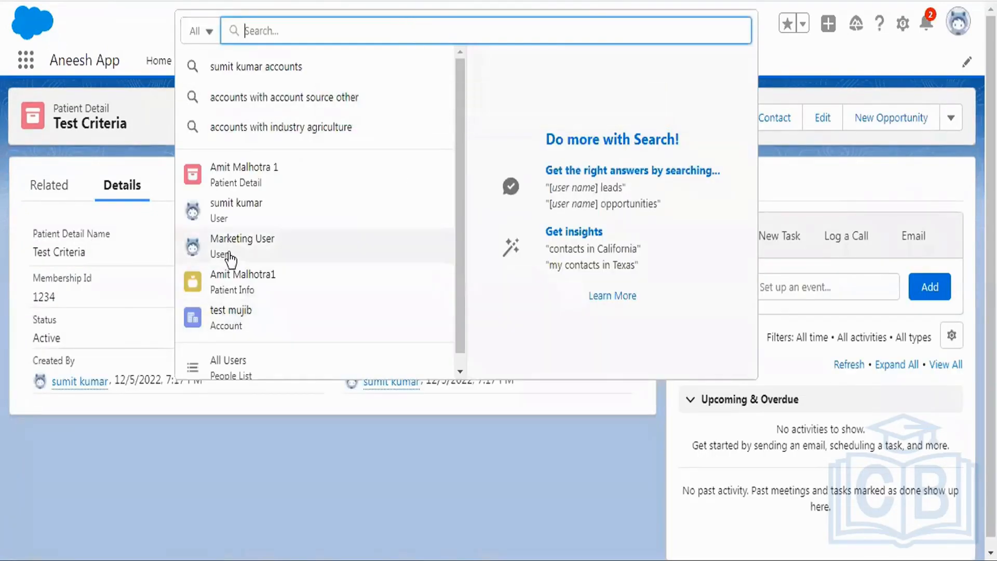
left_click(229, 253)
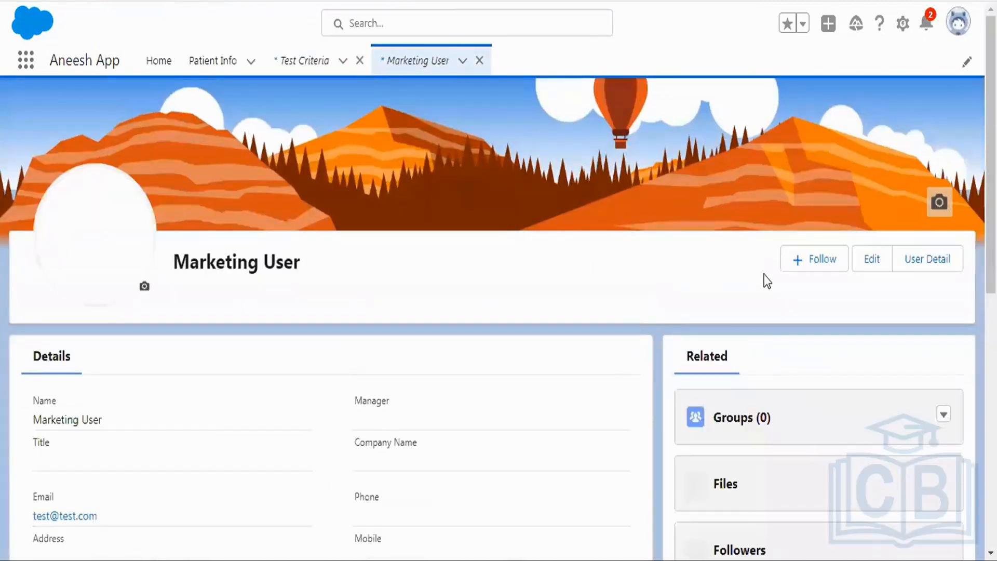
left_click(923, 262)
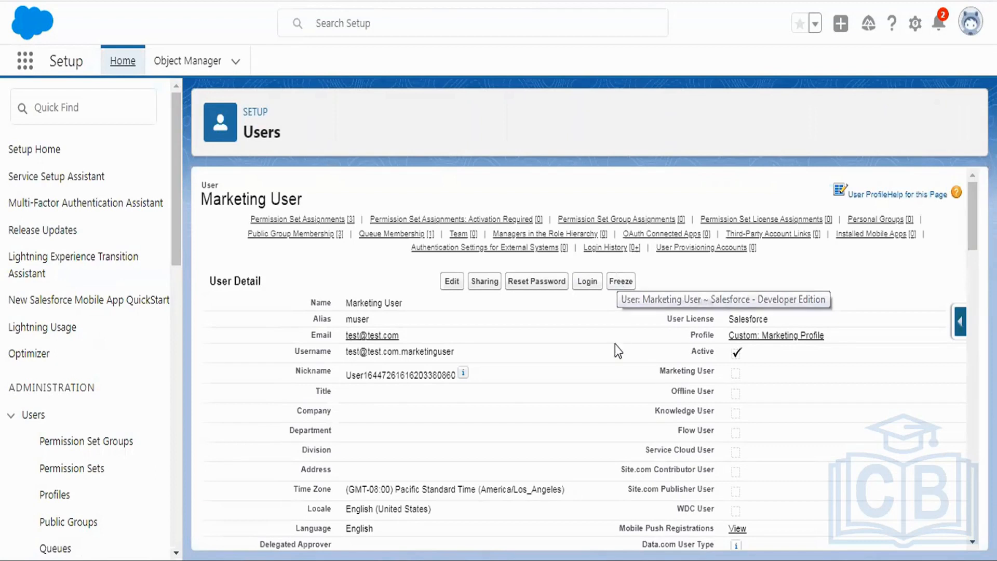
left_click(591, 284)
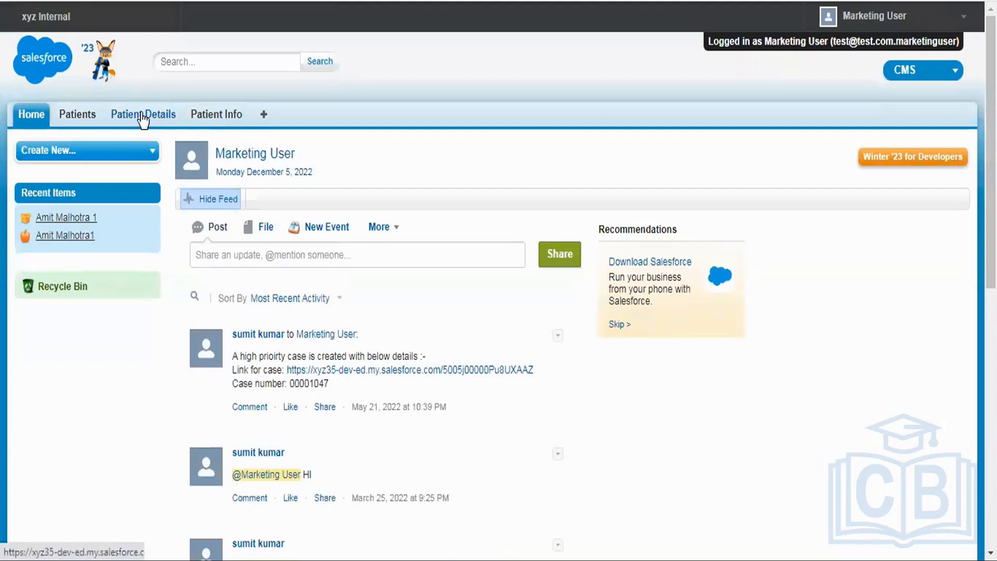
Step: List all Patient Details as Marketing User and open the Test Criteria record to check access to it
left_click(142, 117)
left_click(254, 201)
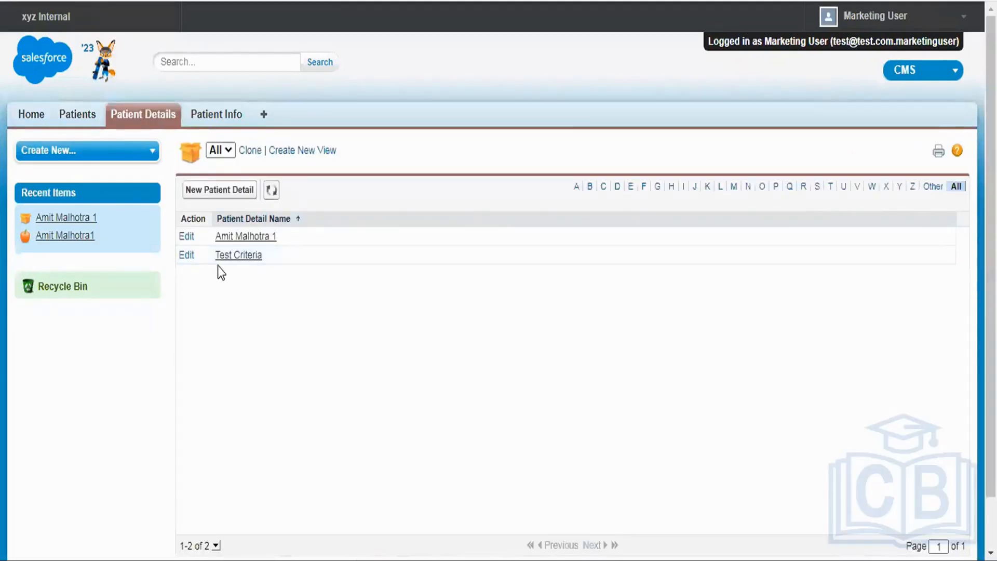
left_click(243, 258)
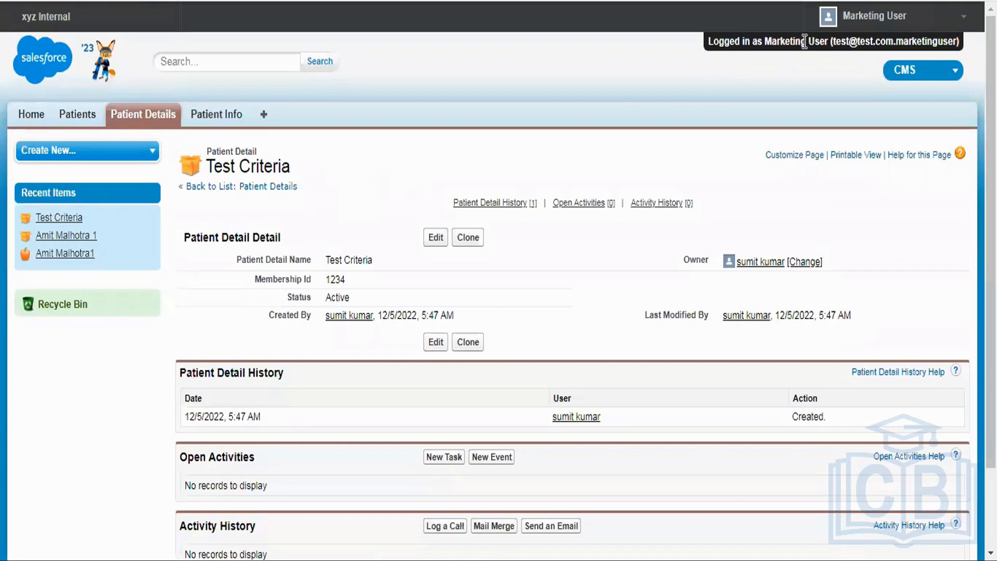
Step: Log out of the Marketing User session and open Sharing Settings at the Patient Detail sharing rules
left_click(862, 18)
left_click(855, 196)
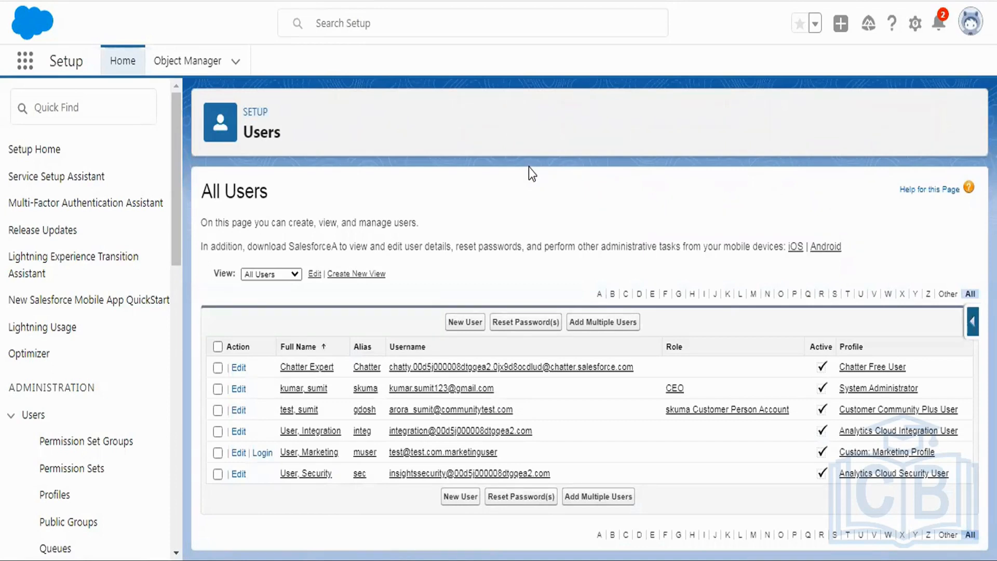
left_click(69, 110)
type("sharing")
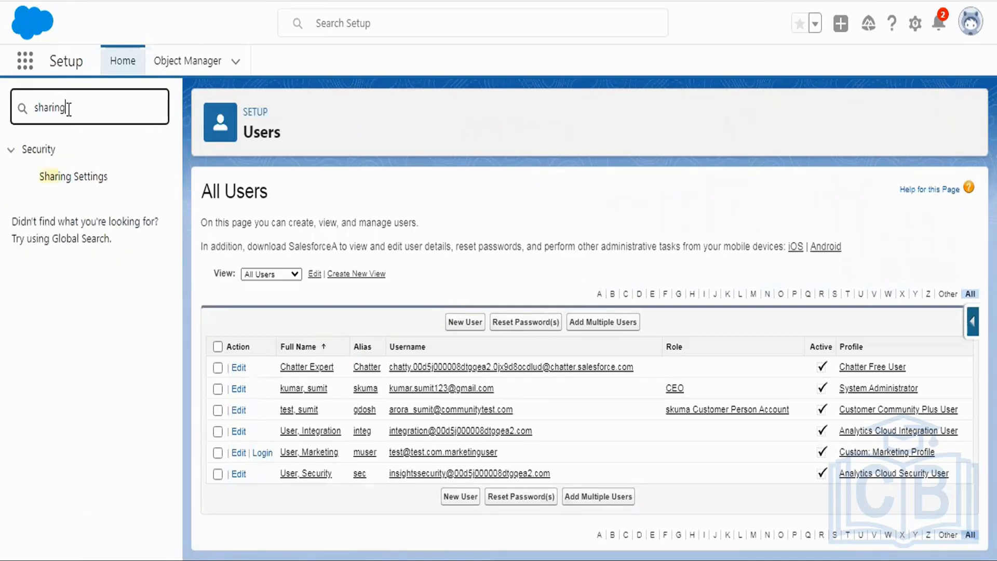
left_click(89, 182)
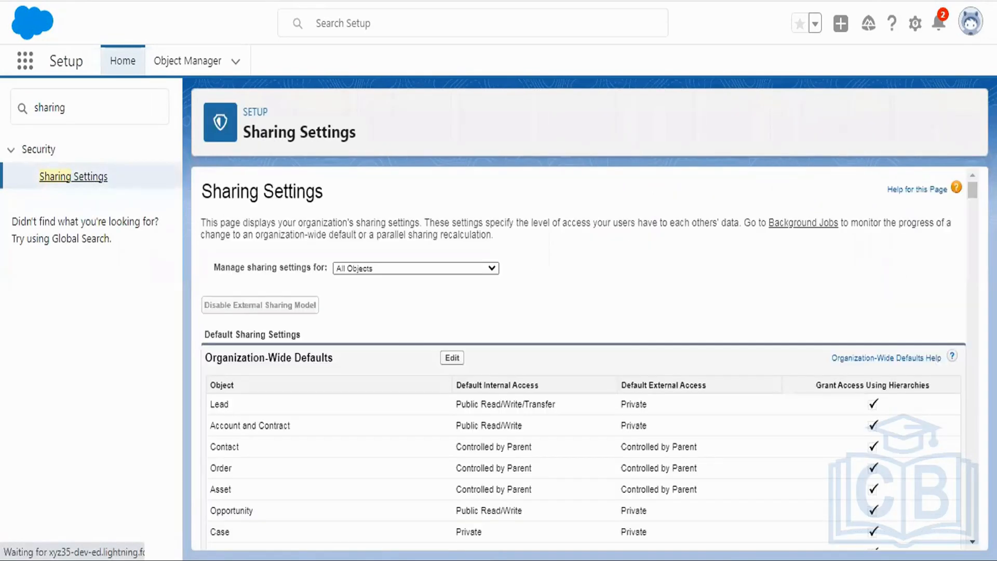
left_click_drag(973, 190, 973, 529)
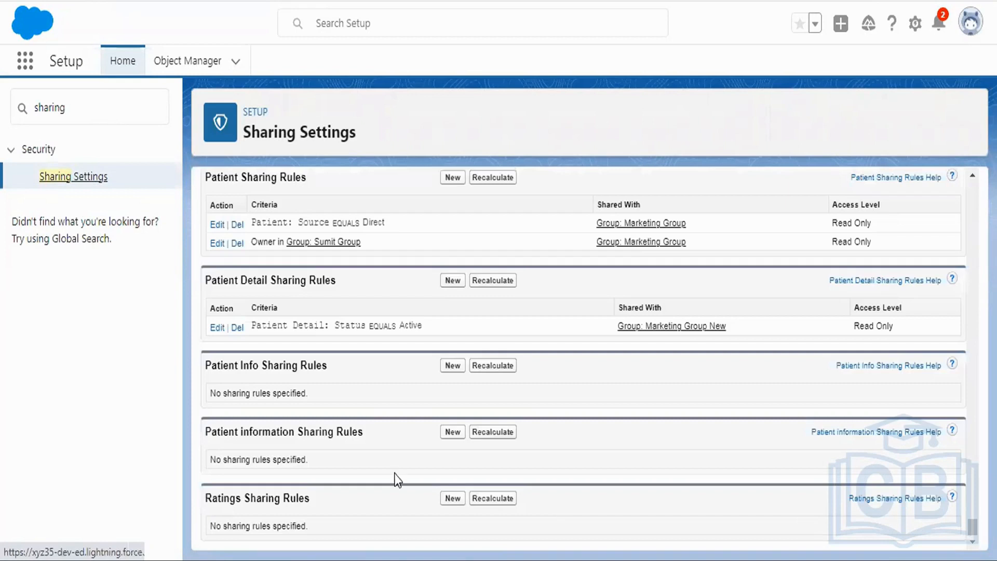
Step: Switch to Notepad++, delete the note line about creating a group and sharing data with it, and select "status = active" in the first line
left_click(270, 560)
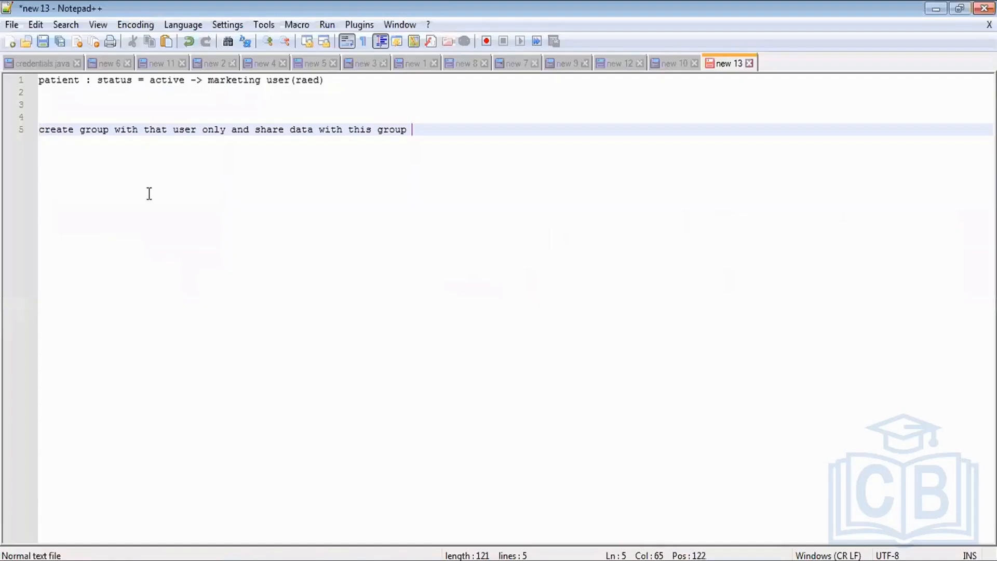
left_click_drag(416, 133, 38, 125)
key("Delete")
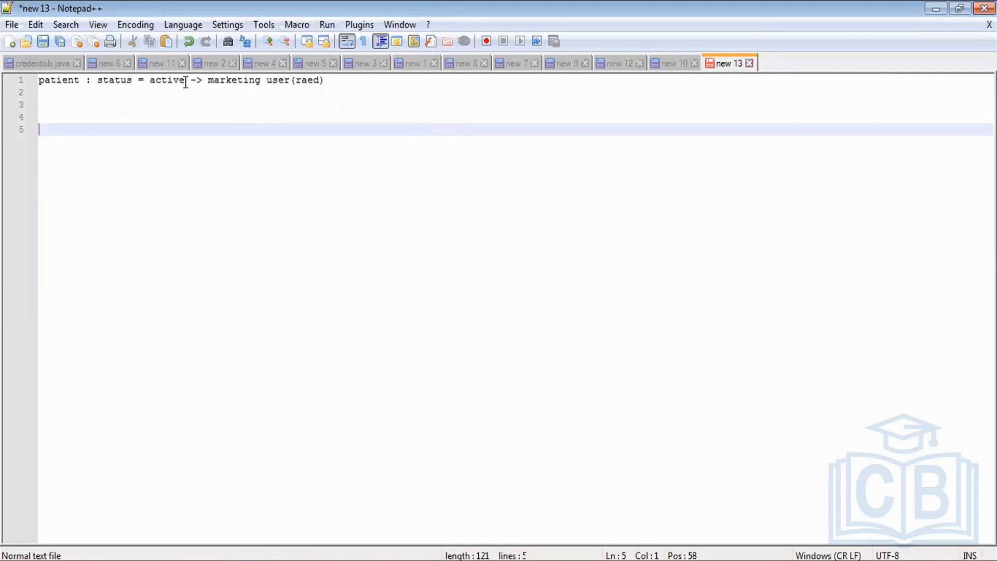
left_click_drag(186, 83, 98, 83)
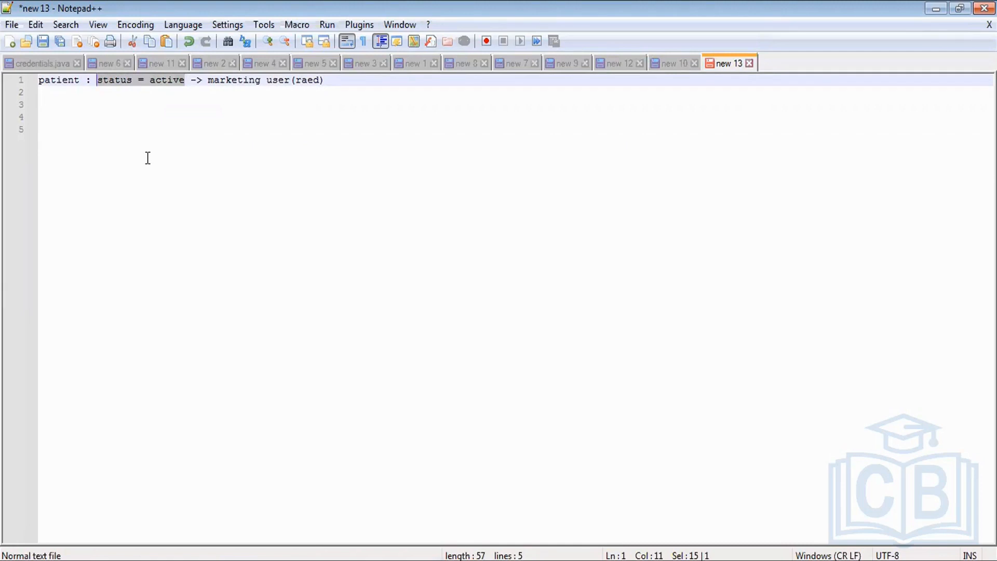
Step: Replace the selected condition in the note with "owner is" followed by the record owner's first name
type("wner")
key("BackSpace")
key("BackSpace")
key("BackSpace")
key("BackSpace")
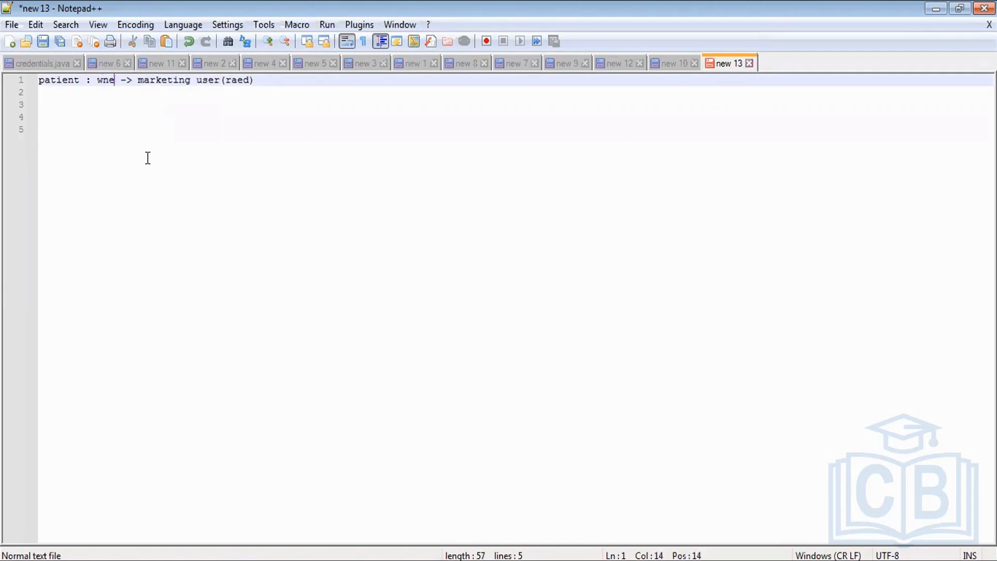
type("owner is ")
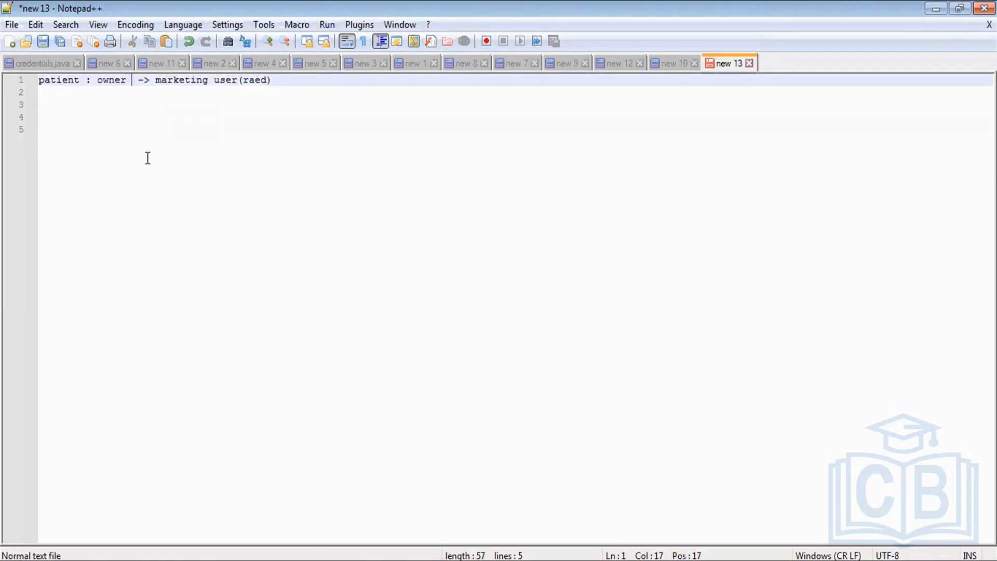
type("sumit")
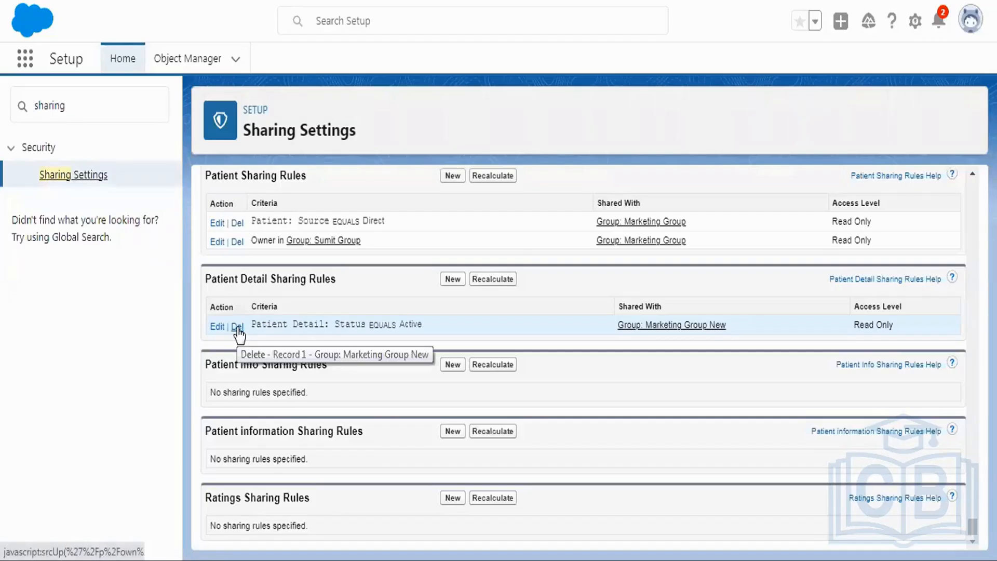
Step: Switch to Salesforce, delete the Patient Detail sharing rule for Status equals Active, and reload Sharing Settings
left_click(238, 328)
left_click(571, 112)
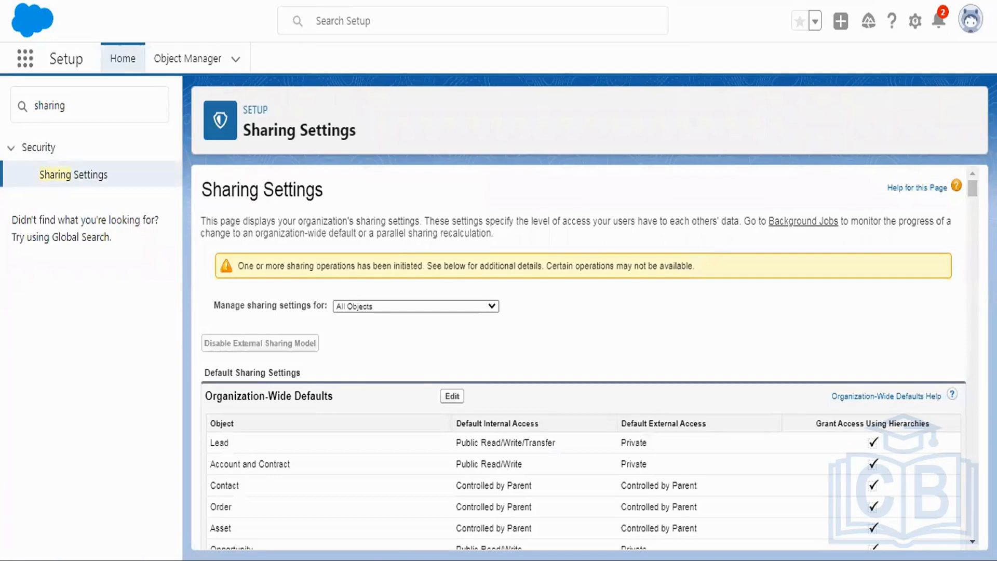
key("F5")
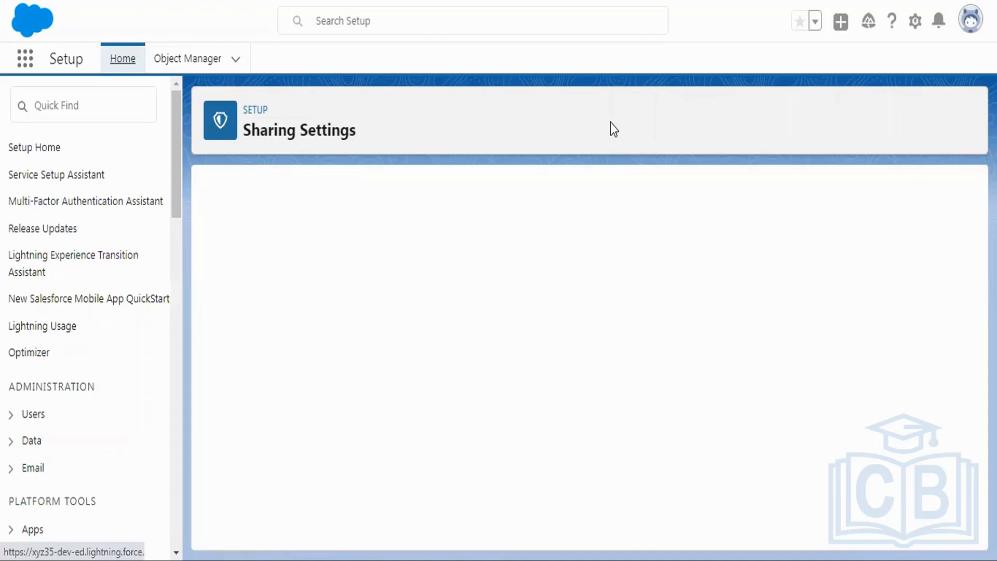
Step: Start a new Patient Detail sharing rule with the label "owner based" and the rule name "owner_based"
left_click_drag(973, 188, 973, 527)
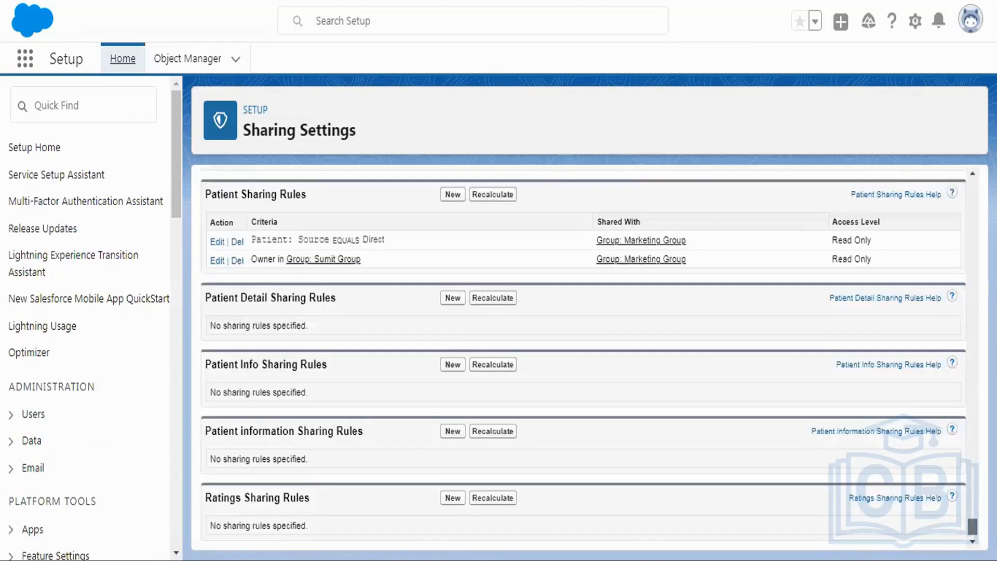
left_click(450, 299)
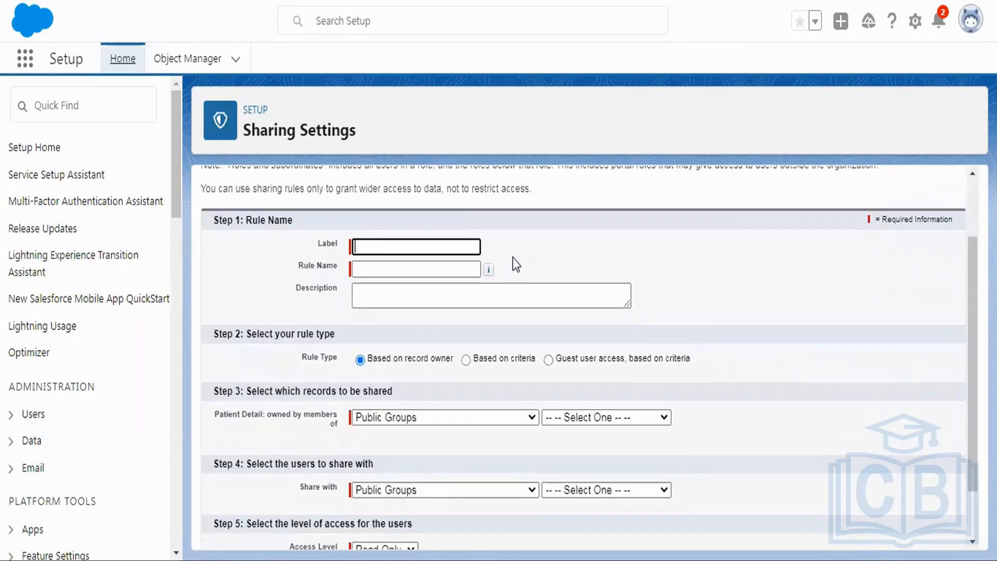
type("Owner Based Sharing")
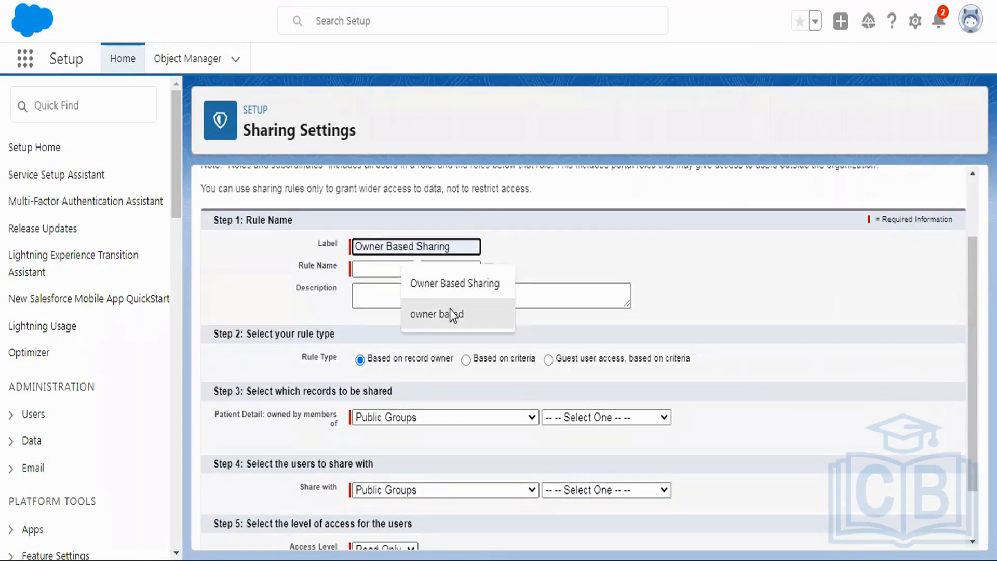
left_click(450, 311)
left_click(382, 270)
scroll(546, 300, "down", 1)
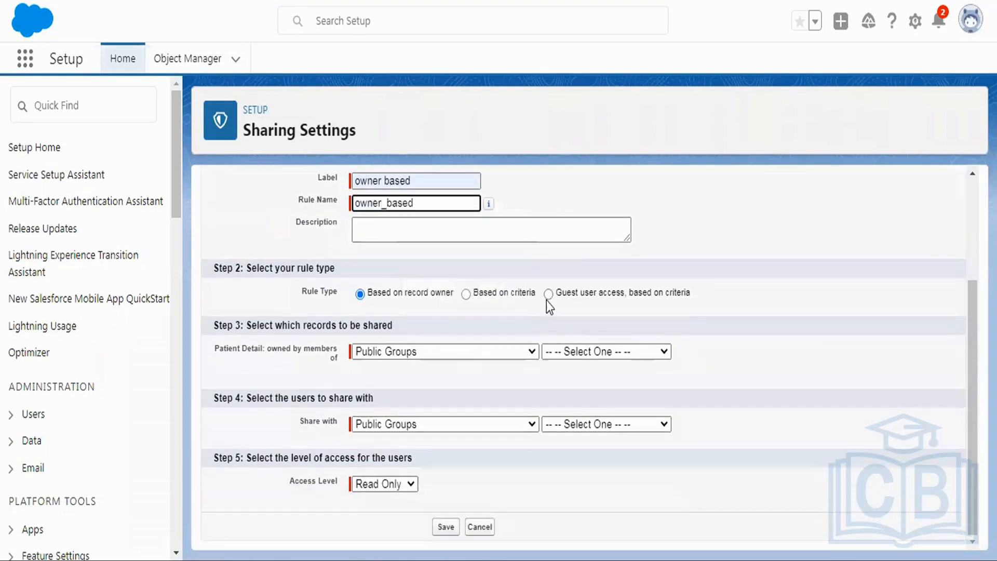
left_click(548, 329)
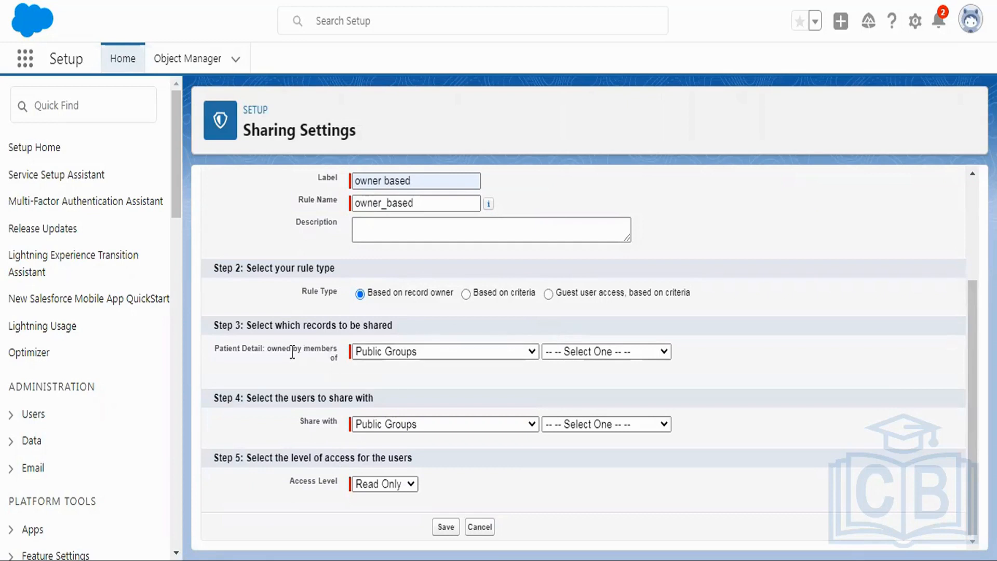
Step: Examine the owner categories and public groups that can be chosen for the records to be shared
left_click_drag(246, 324, 395, 325)
left_click_drag(213, 348, 341, 362)
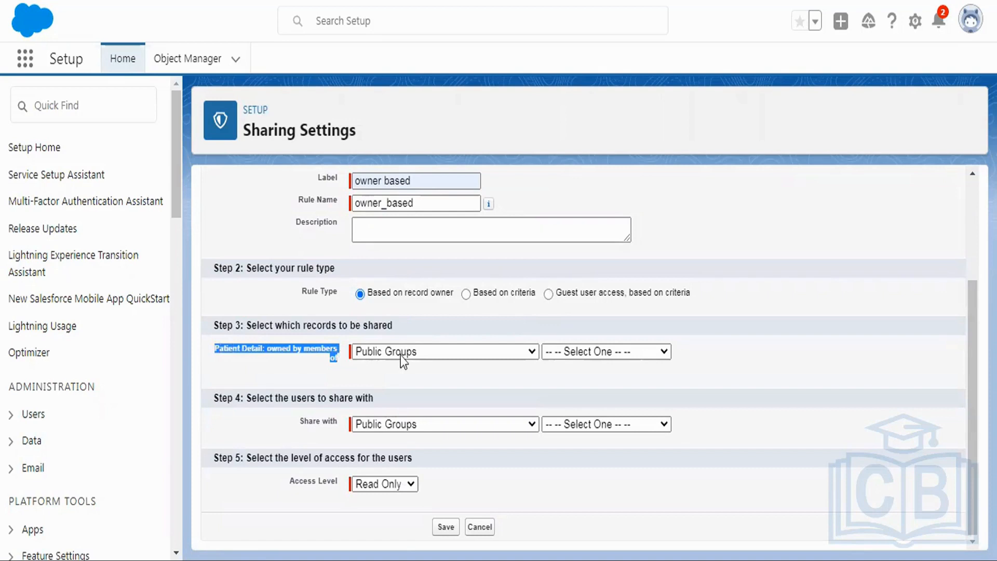
left_click(416, 355)
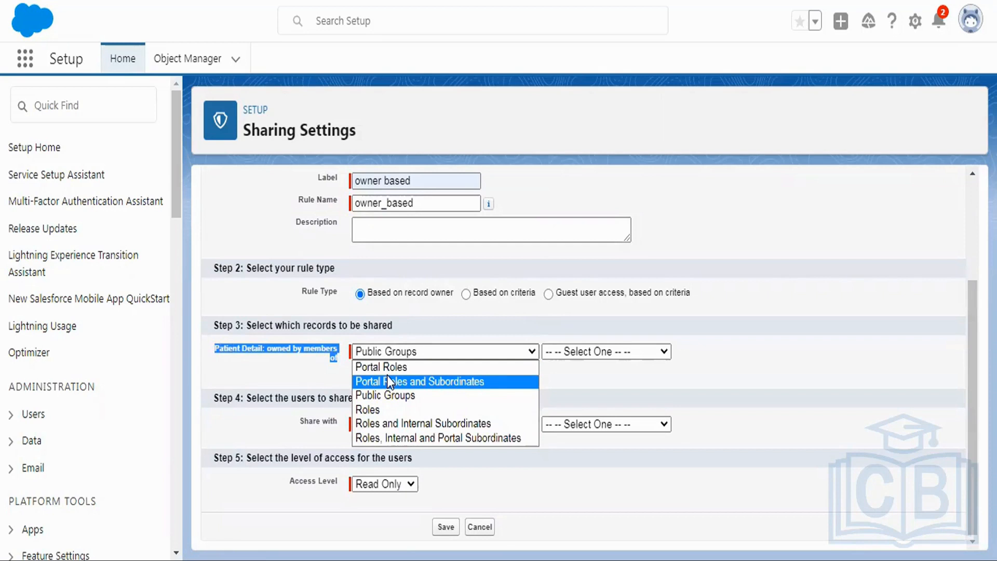
left_click(305, 362)
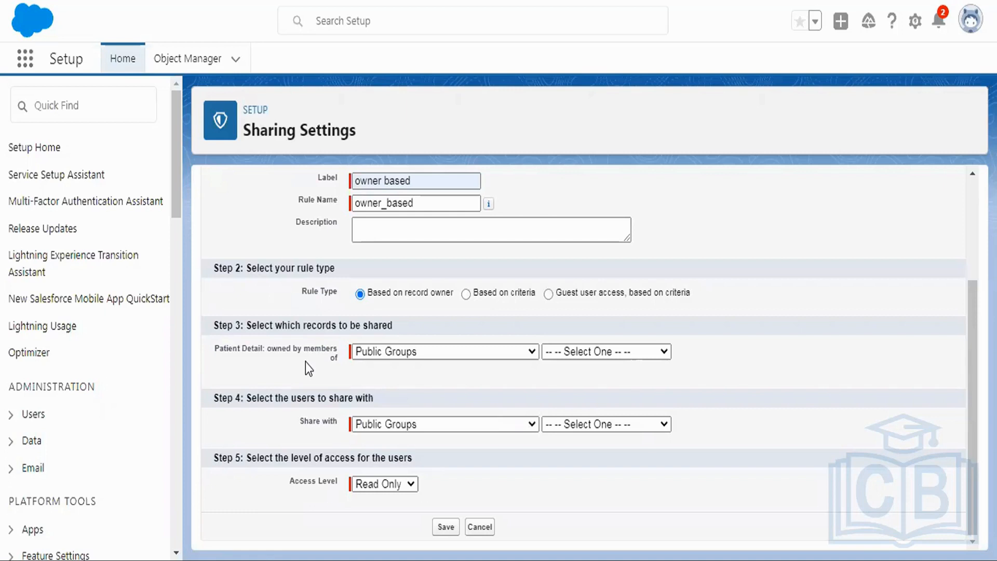
left_click(612, 353)
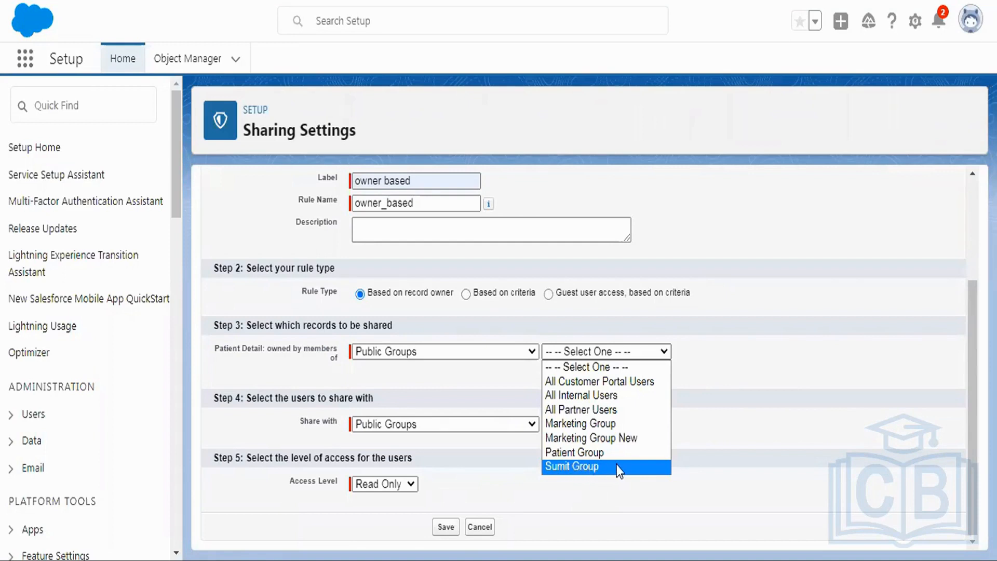
Step: In a duplicate browser tab, search Setup for "group" and view the public group named after the record owner
right_click(405, 1)
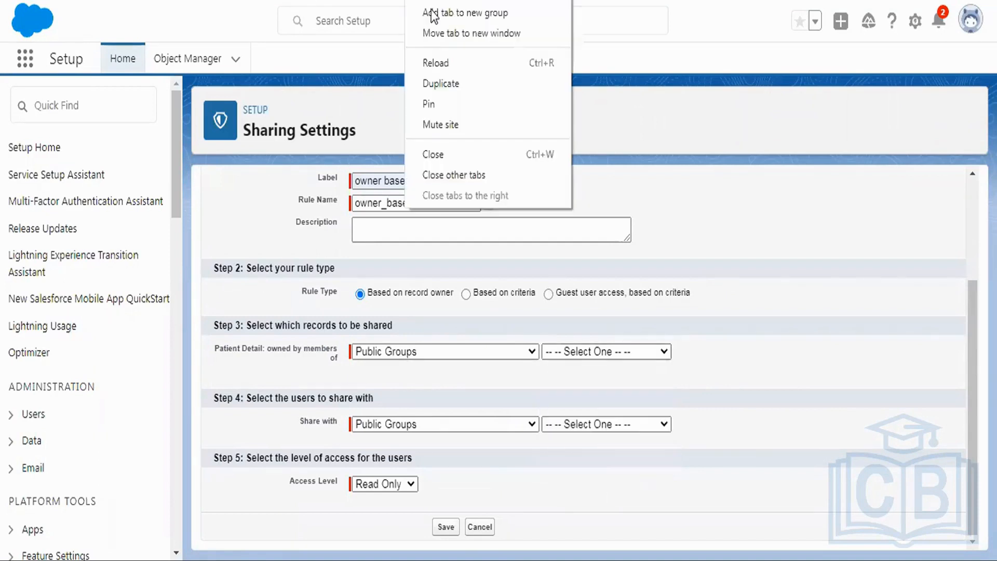
left_click(443, 84)
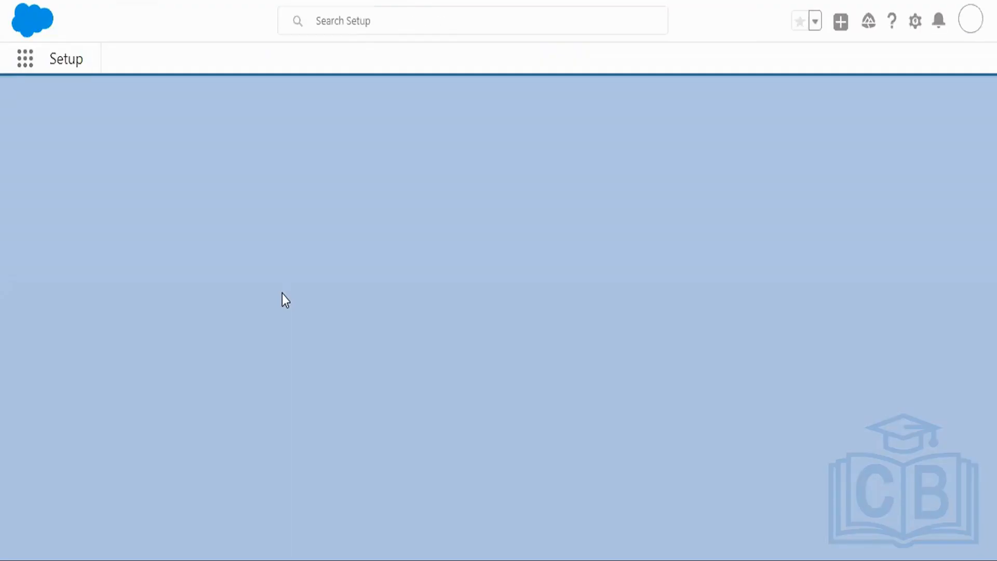
left_click(57, 104)
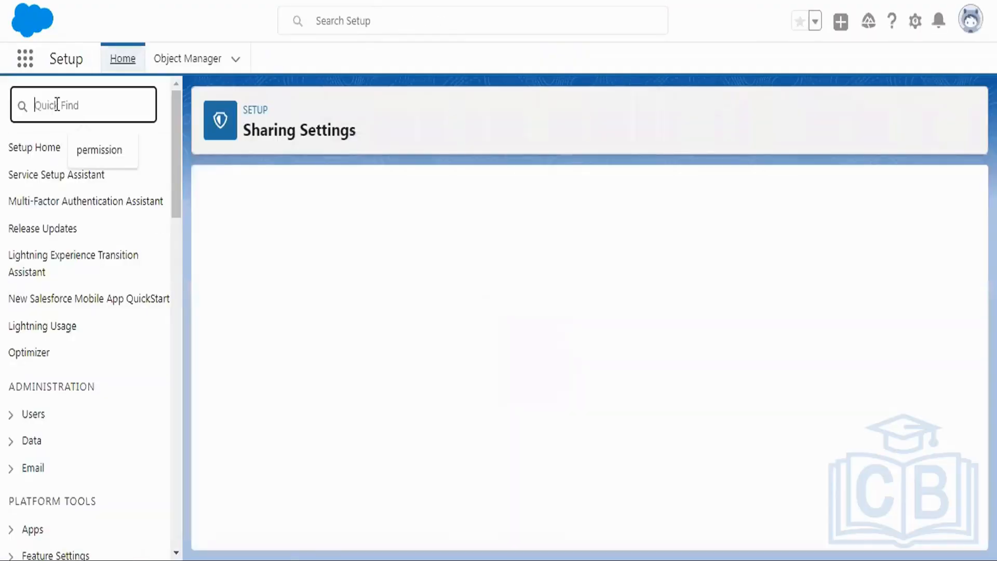
type("gr")
left_click(57, 105)
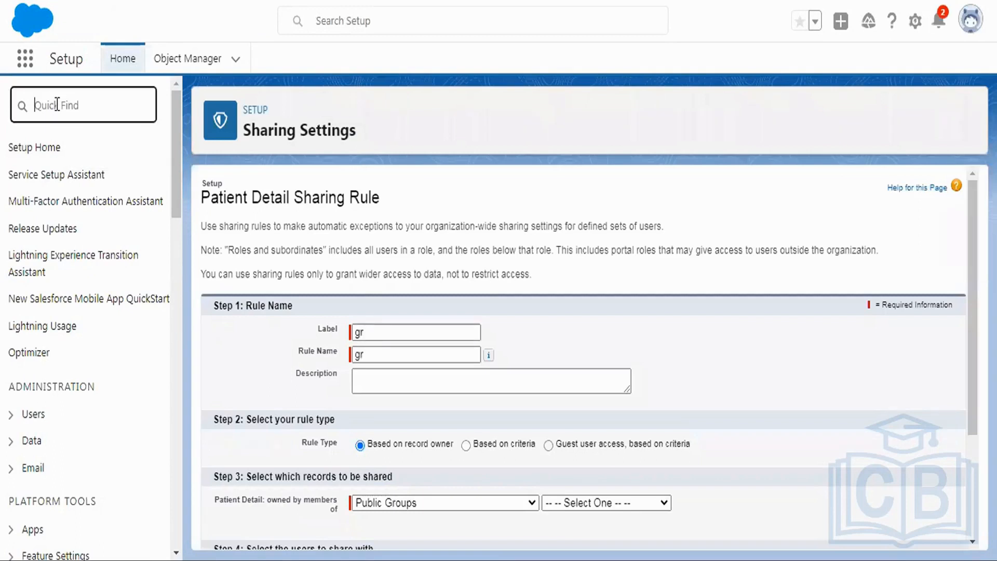
type("group")
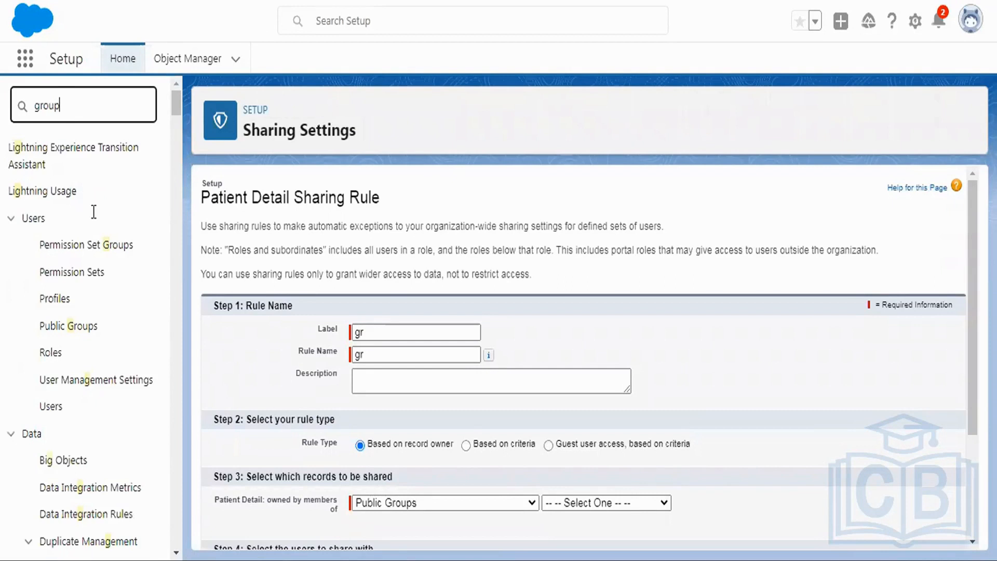
left_click(68, 201)
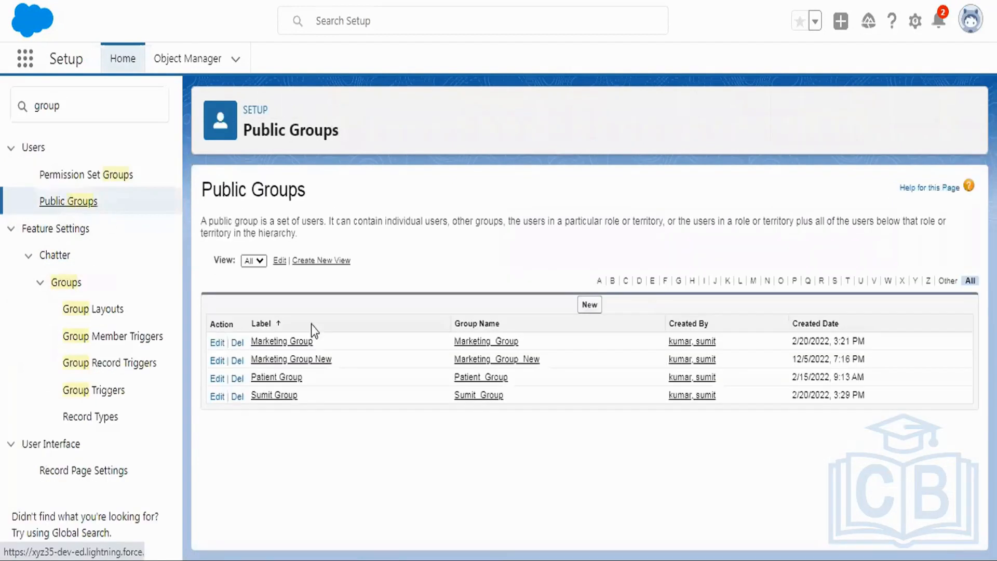
left_click(273, 397)
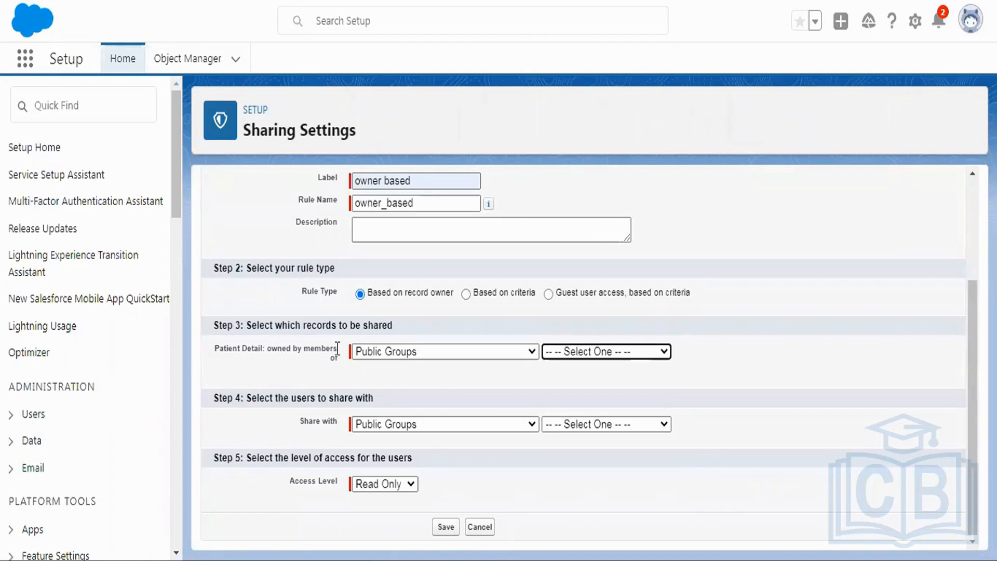
Step: Share records owned by members of the record owner's public group with Marketing Group New, and save the owner-based rule
left_click(585, 356)
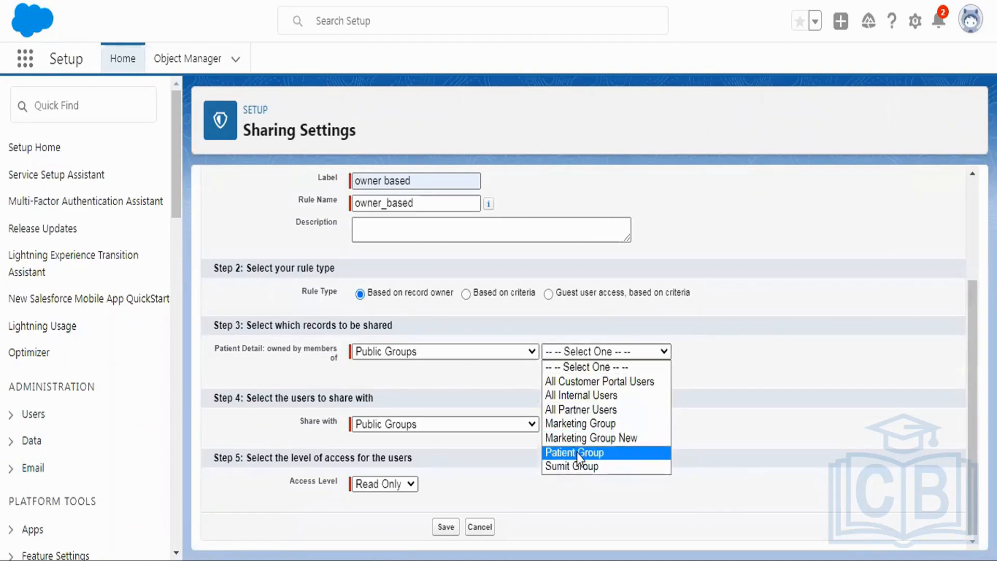
left_click(638, 466)
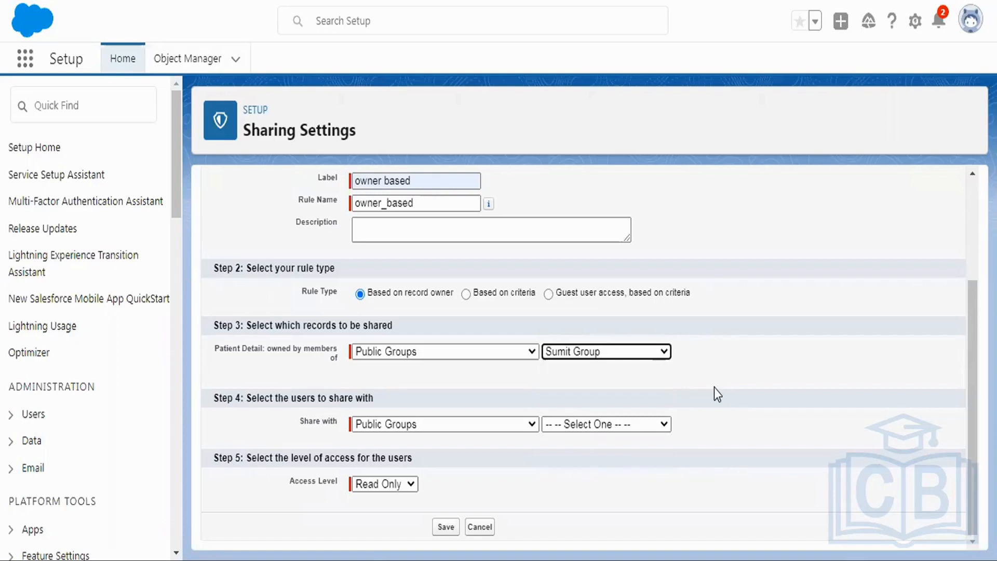
left_click(597, 424)
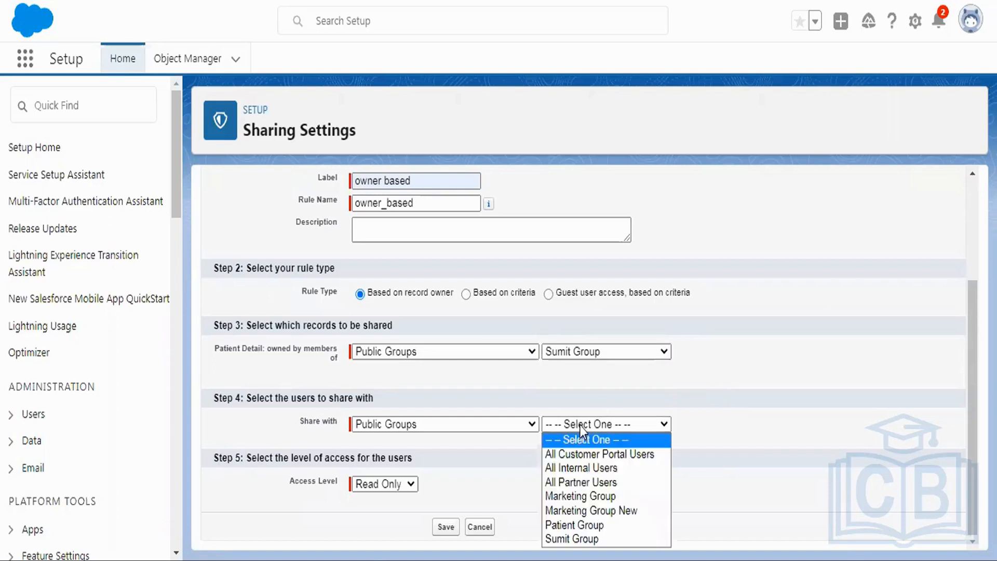
left_click(585, 511)
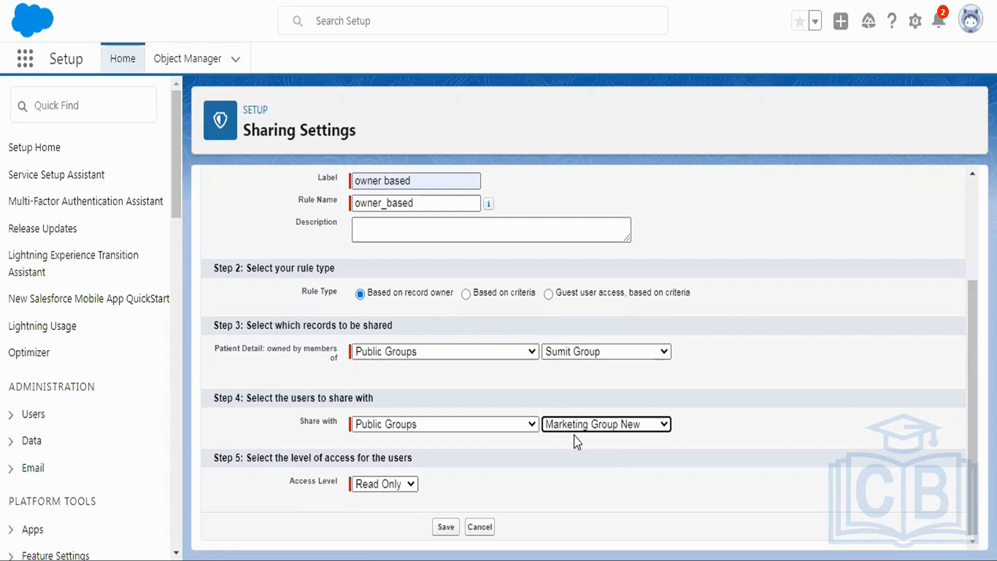
left_click(445, 525)
left_click(573, 112)
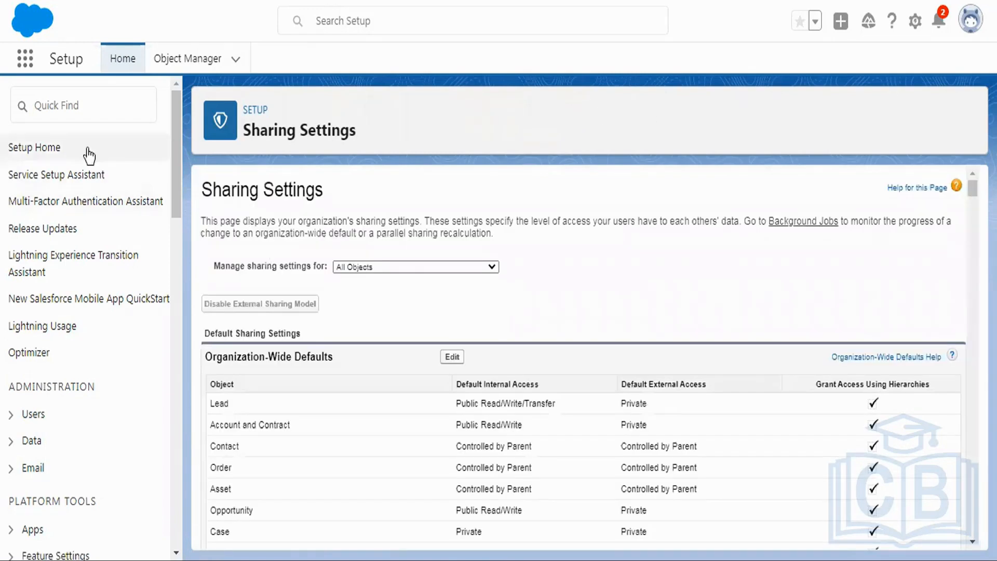
Step: Find the Patient Details item by searching for "patient" and open its record list
left_click(25, 58)
type("pa")
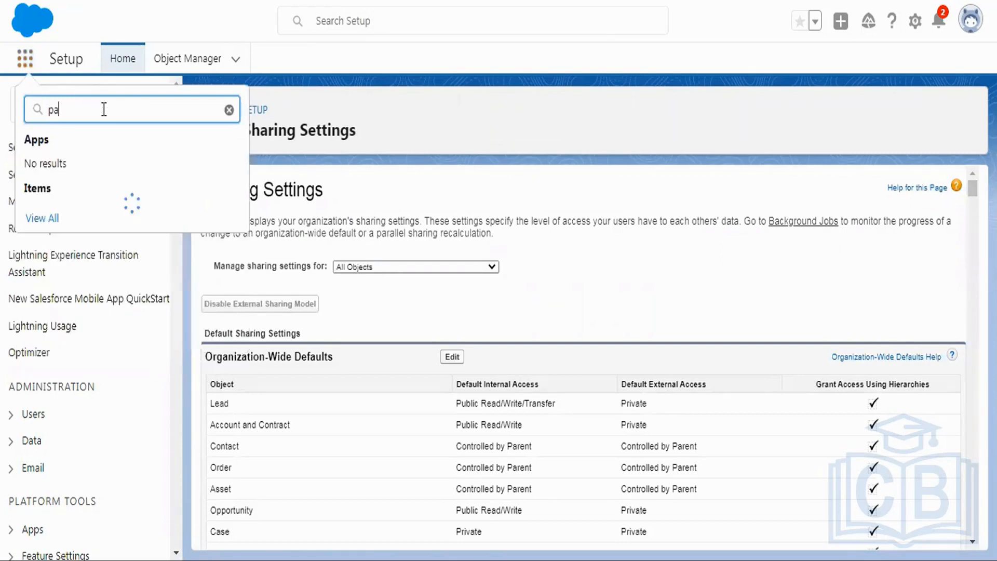
type("tient")
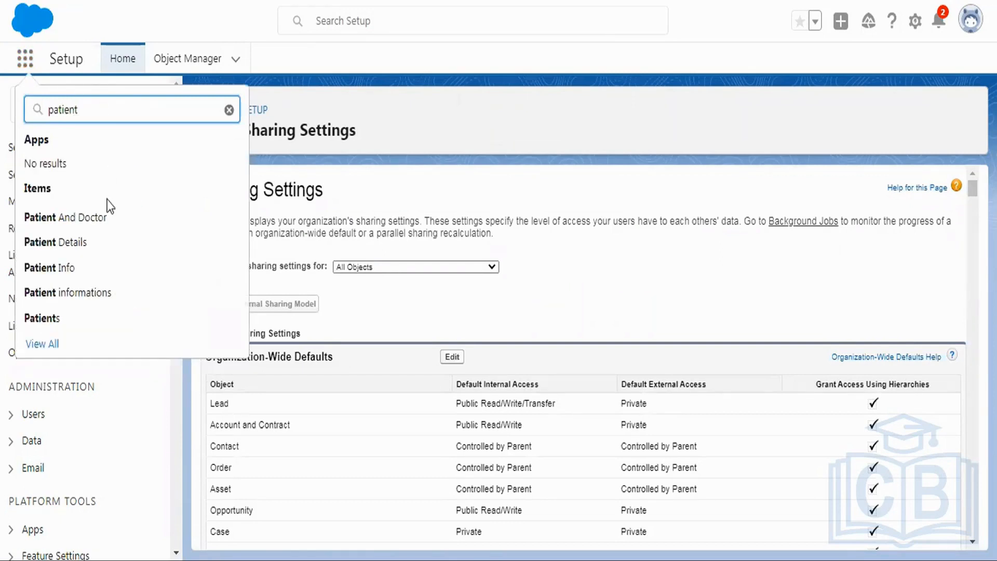
left_click(82, 242)
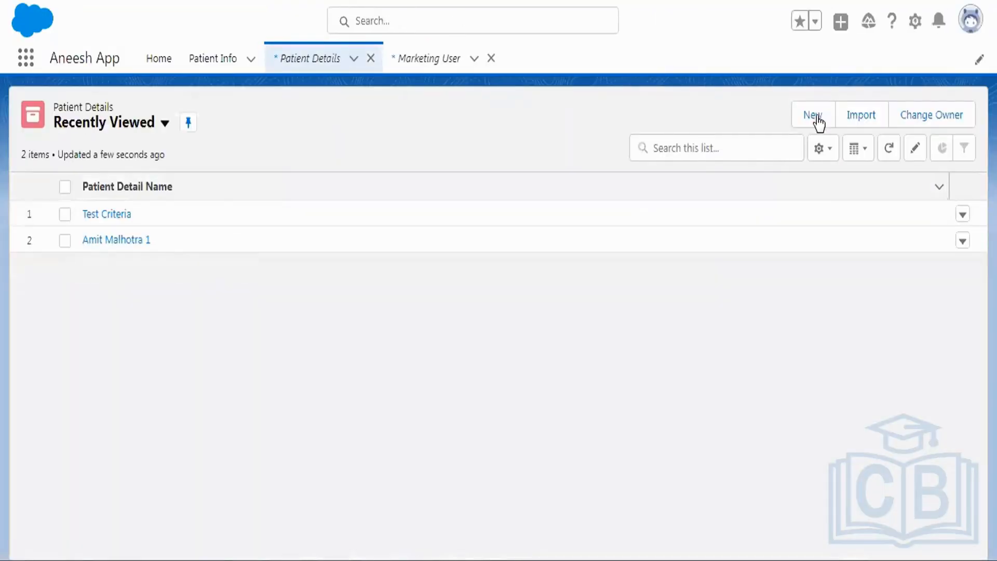
Step: Create and save a Patient Detail named "test owner based" with a membership ID and the status Inactive
left_click(816, 116)
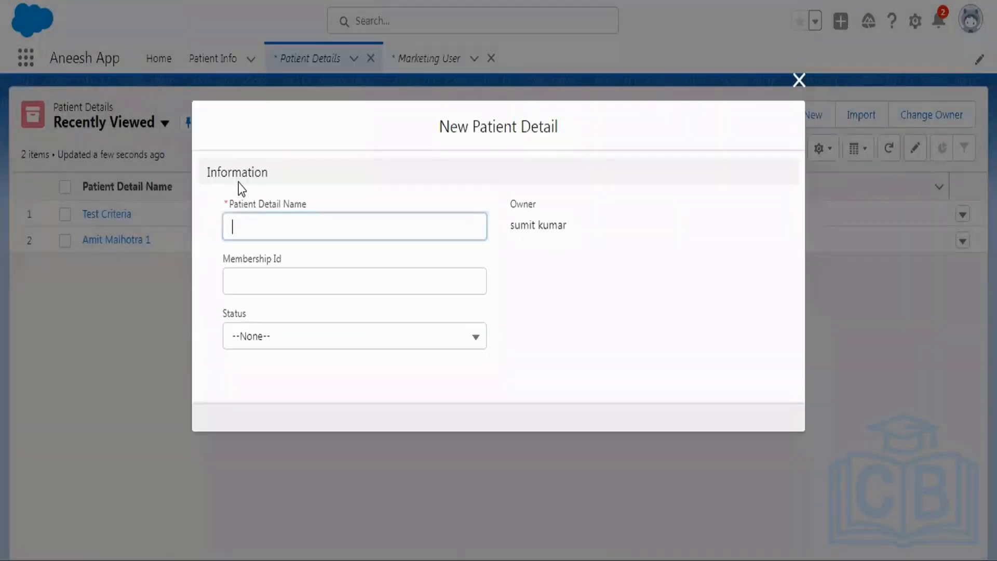
type("test ")
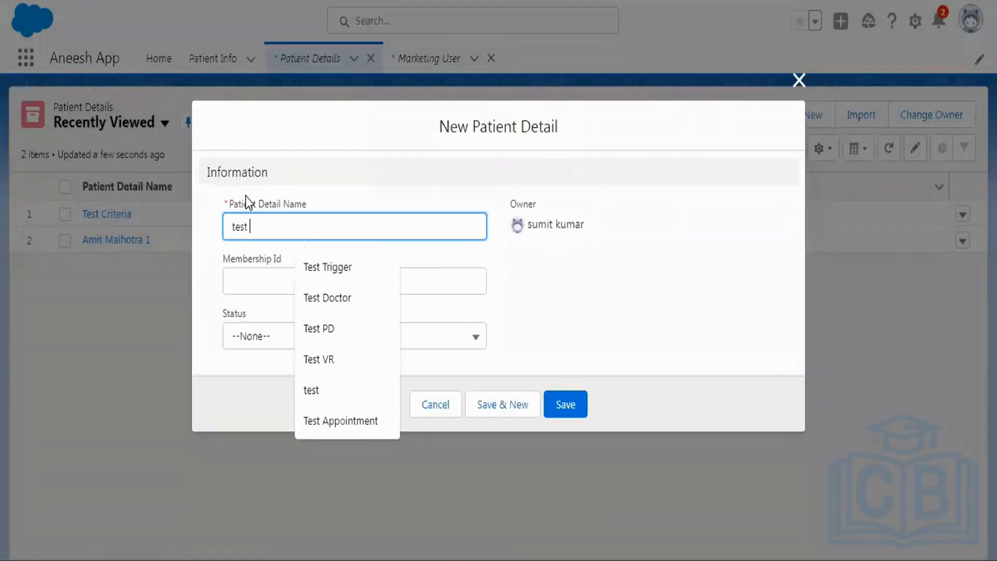
type("owner based")
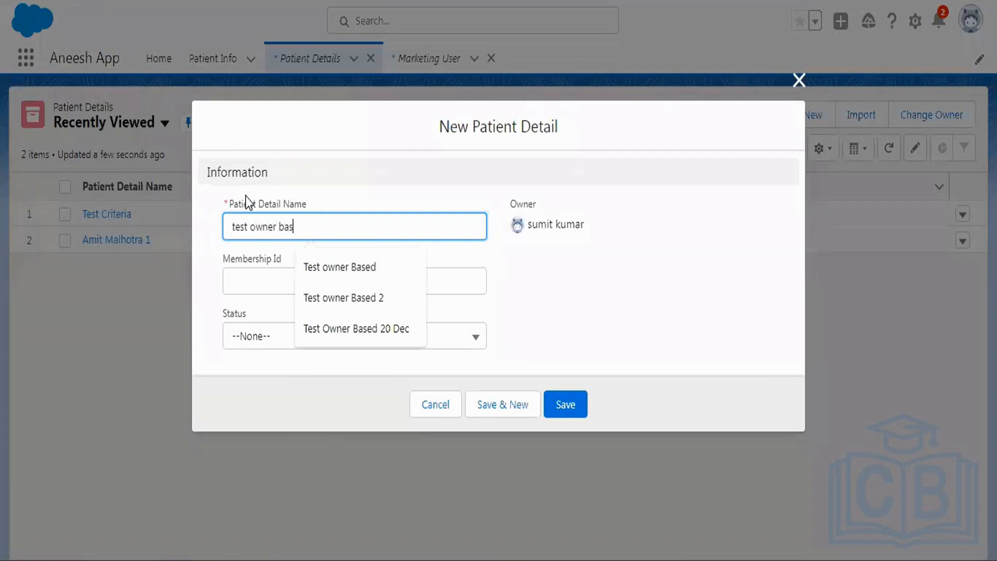
left_click(262, 276)
type("1234")
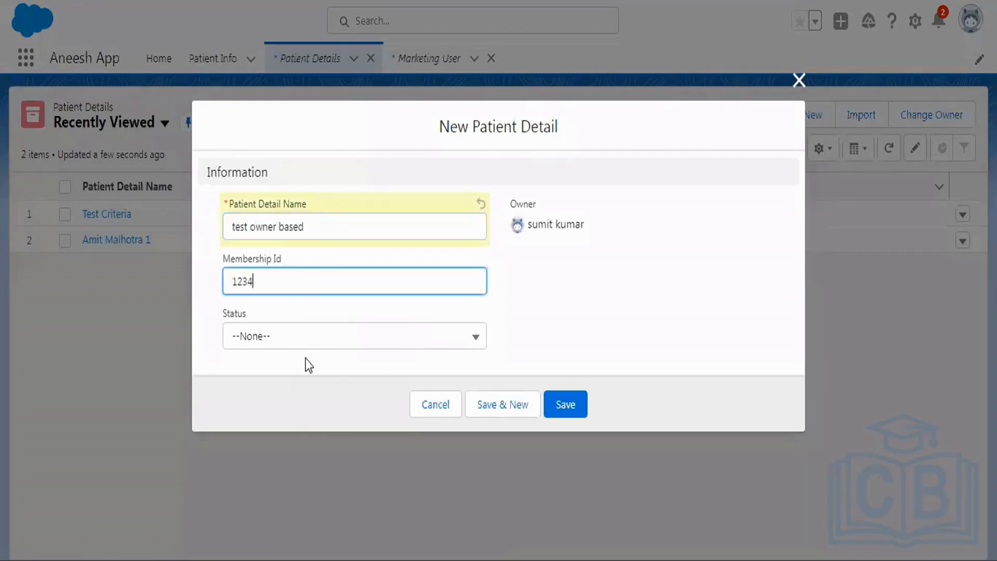
left_click(283, 339)
left_click(272, 430)
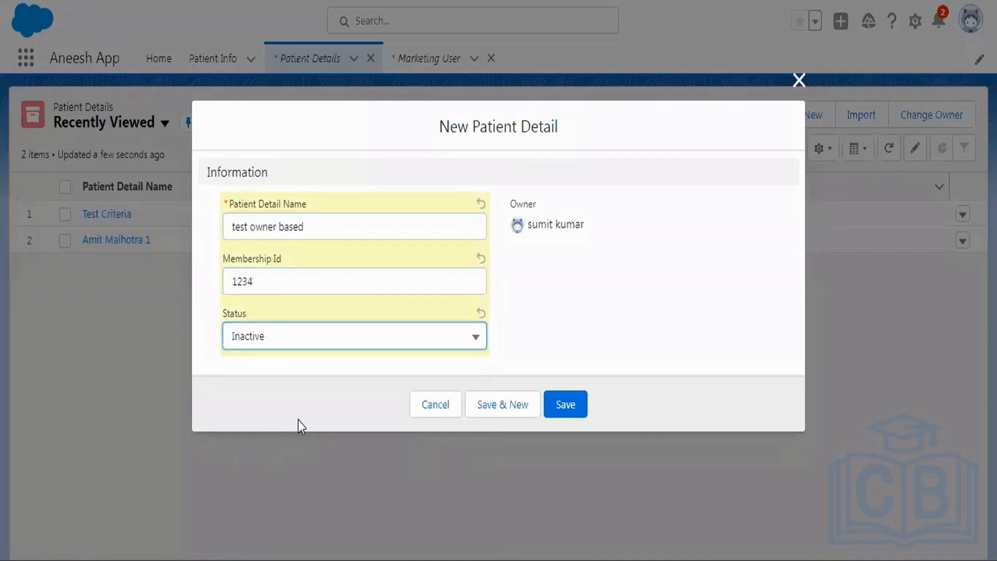
left_click(563, 406)
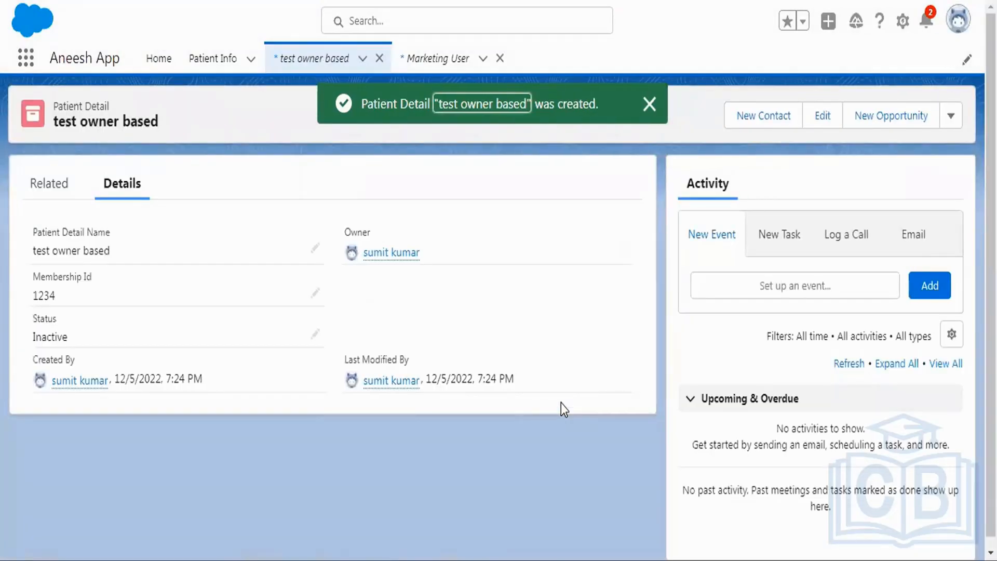
Step: Reopen the Marketing User record from the recent search items, open its user detail in Setup, and log in as that user
left_click(500, 58)
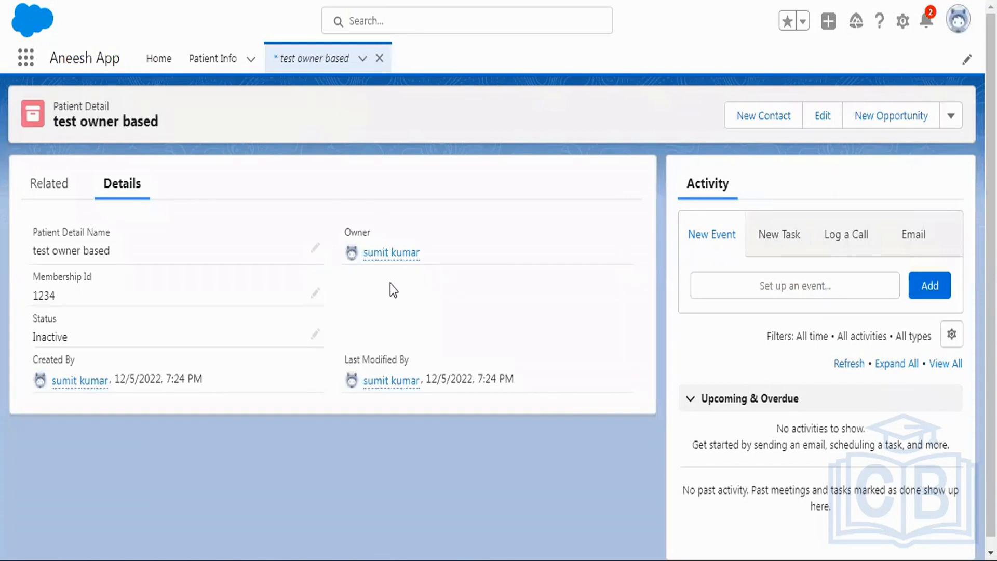
left_click(398, 20)
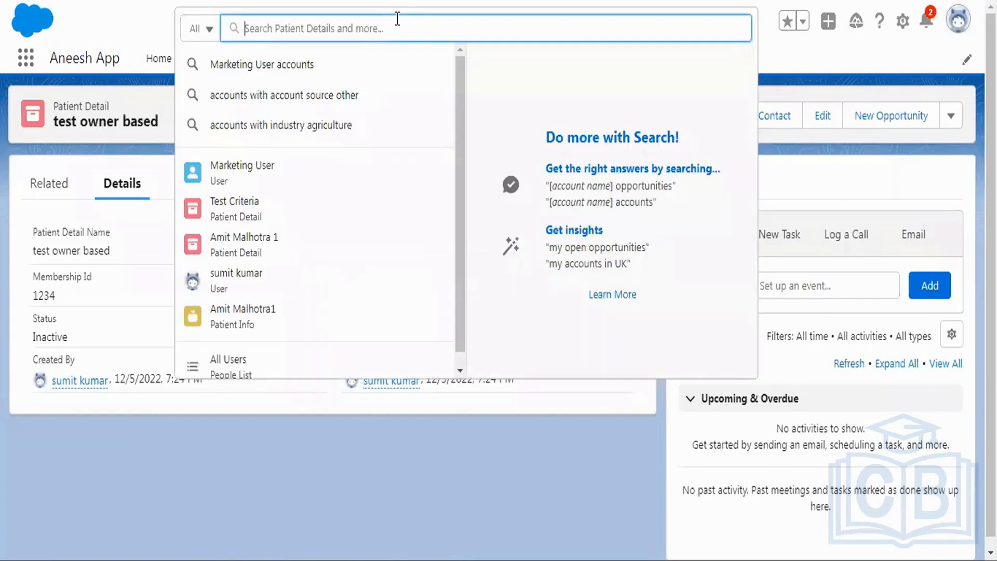
left_click(243, 188)
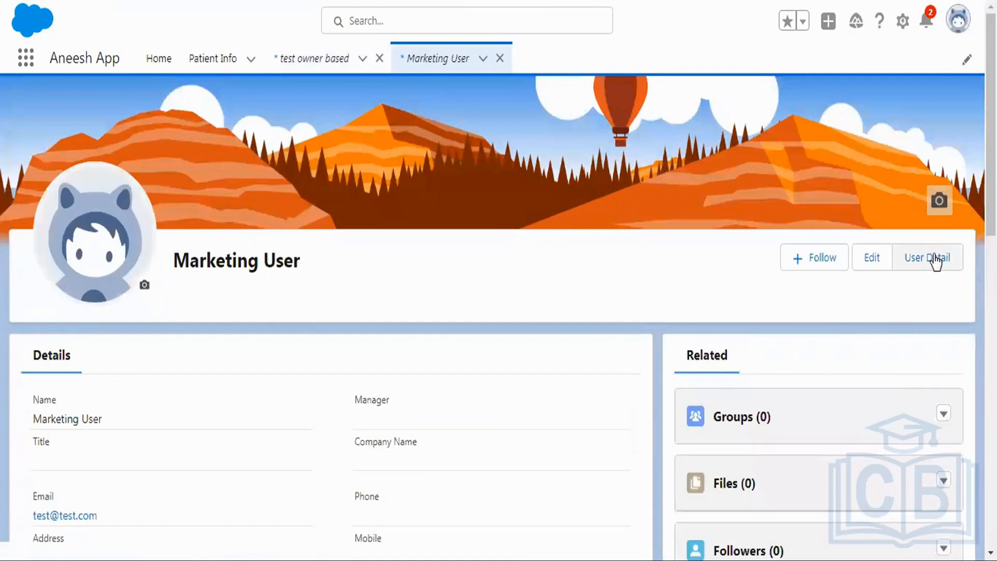
left_click(934, 258)
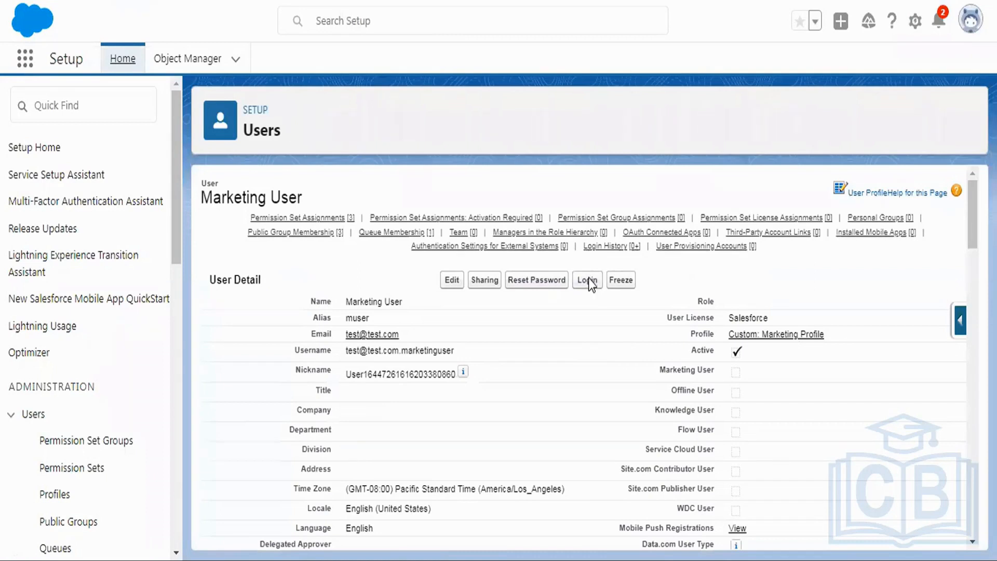
left_click(588, 280)
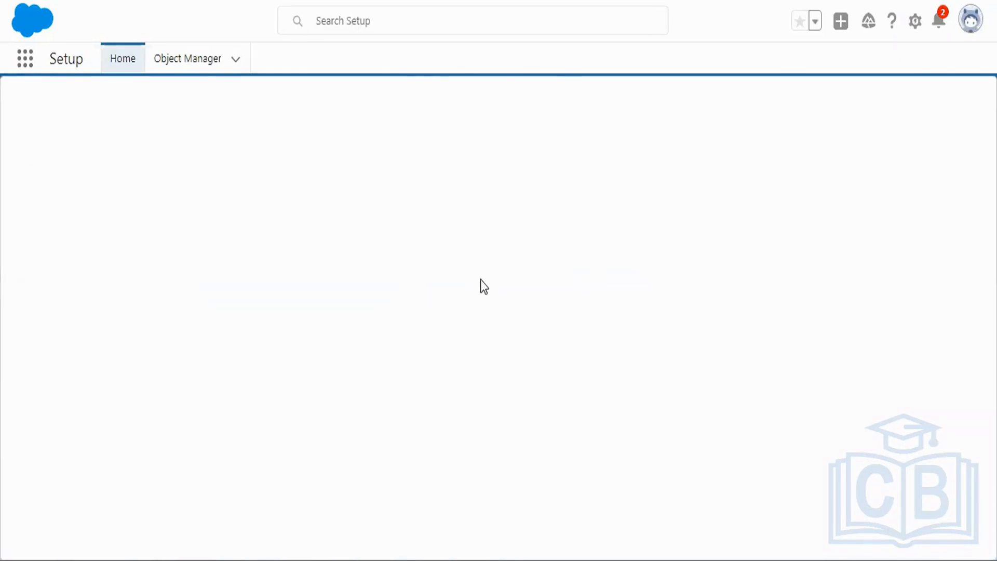
left_click(497, 141)
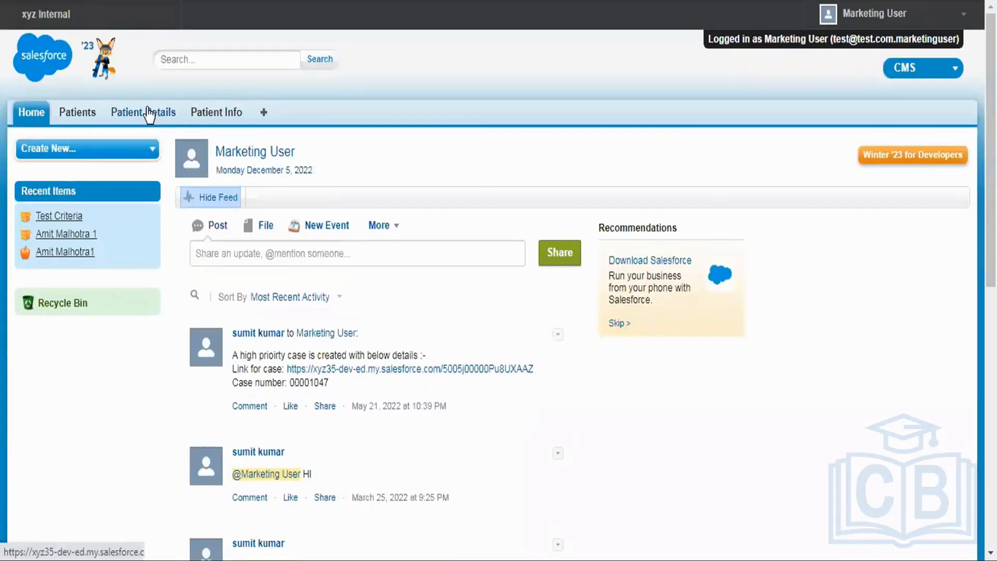
Step: Open the "test owner based" record from the All list of Patient Details, and log out of the marketing user's session
left_click(149, 113)
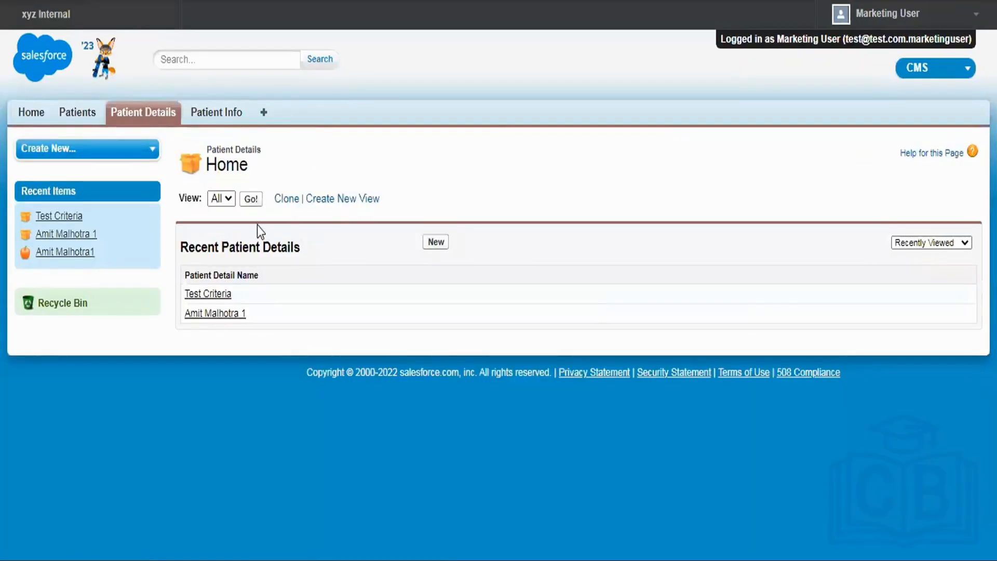
left_click(252, 202)
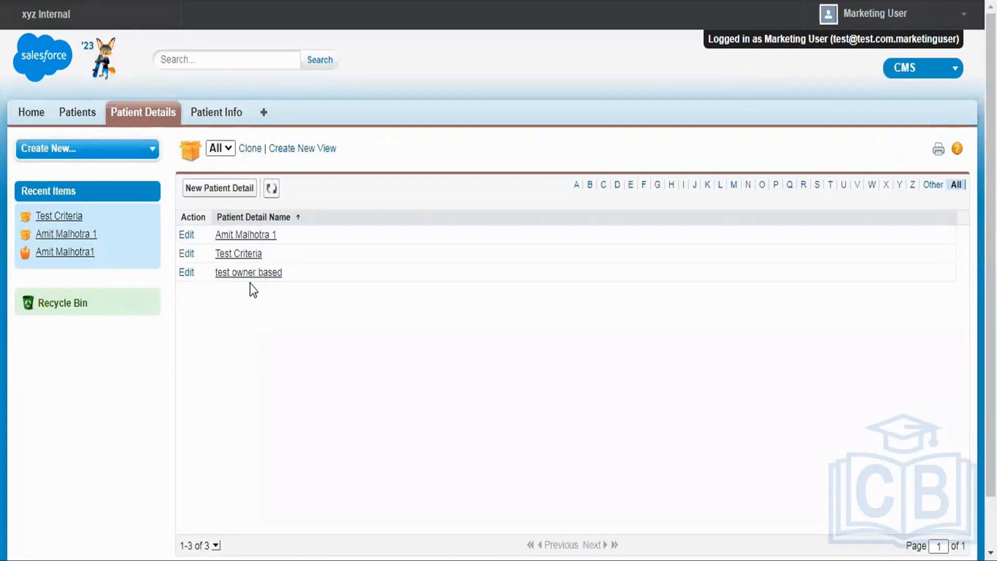
left_click(247, 268)
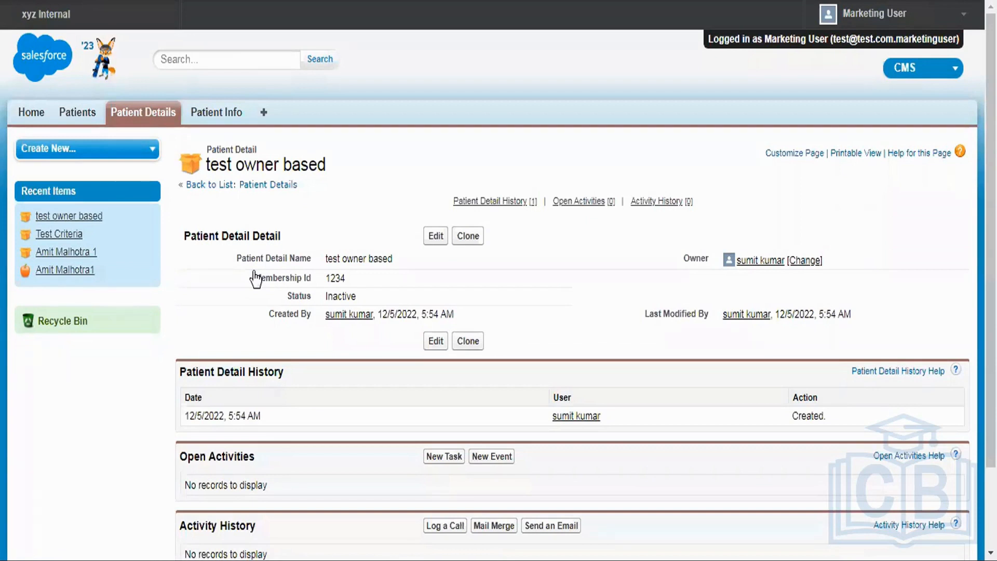
left_click(873, 15)
left_click(854, 187)
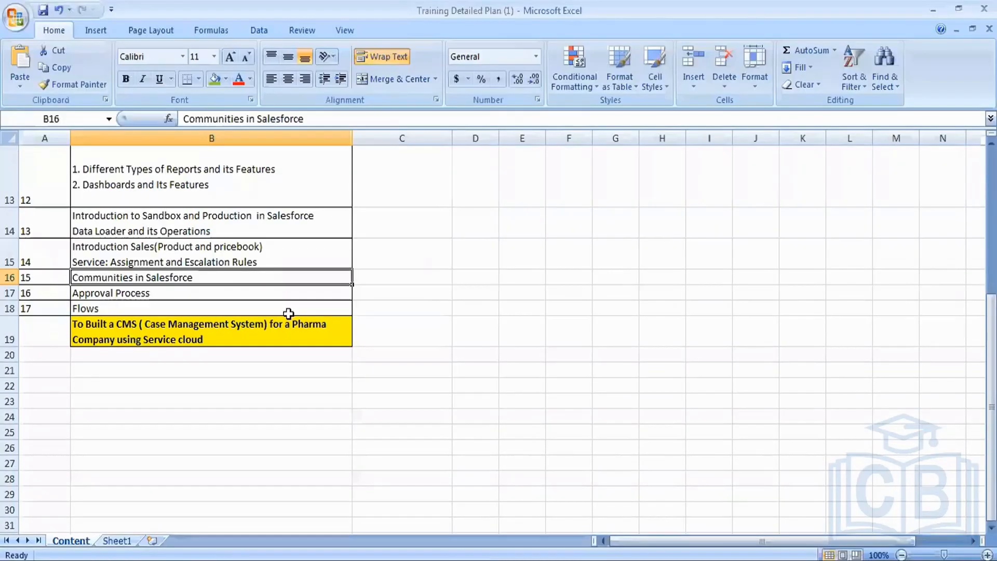
Step: Review the training plan workbook up to its first topics, and switch to the Salesforce Demo presentation in PowerPoint to view its first slide
scroll(289, 313, "up", 3)
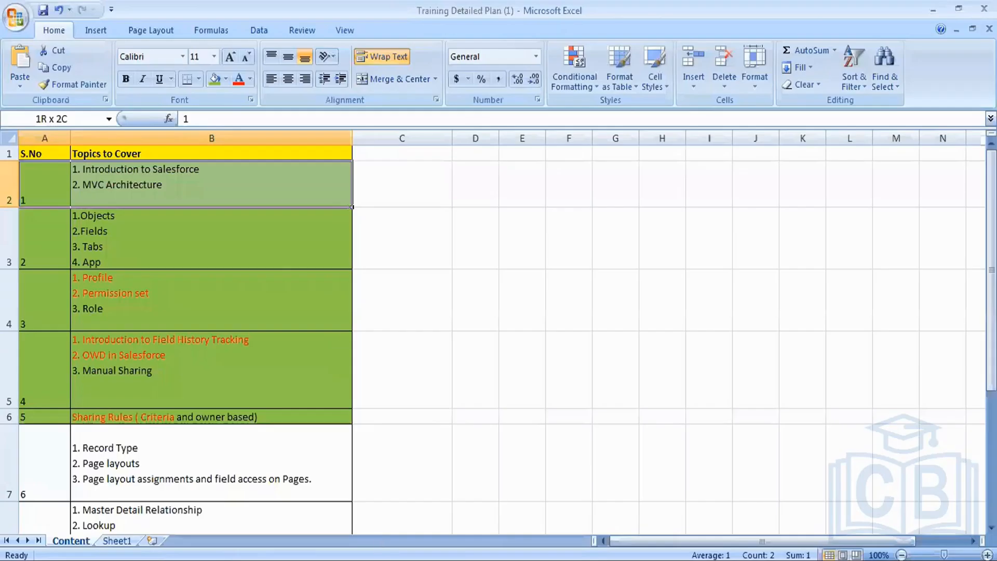
left_click(213, 559)
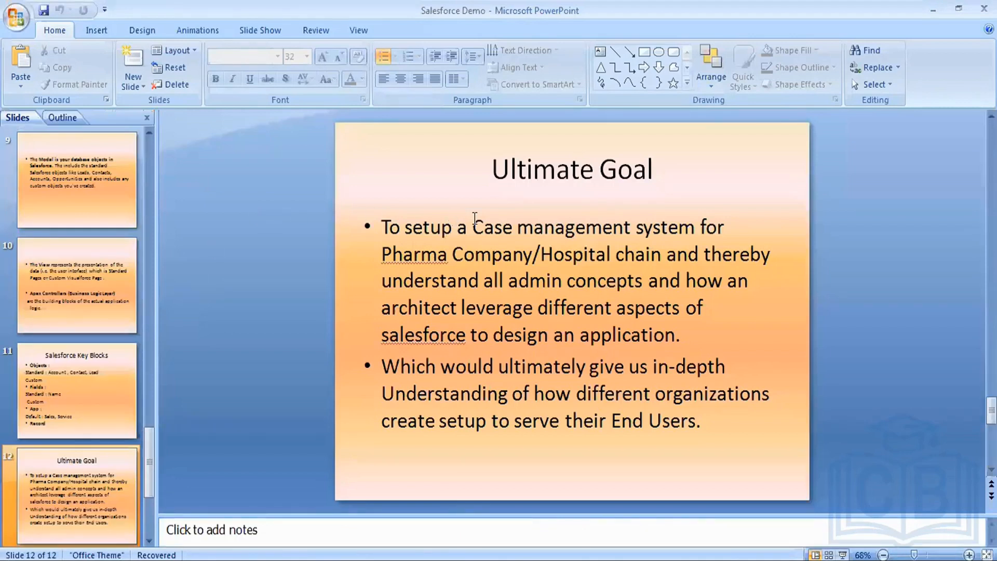
scroll(475, 217, "up", 11)
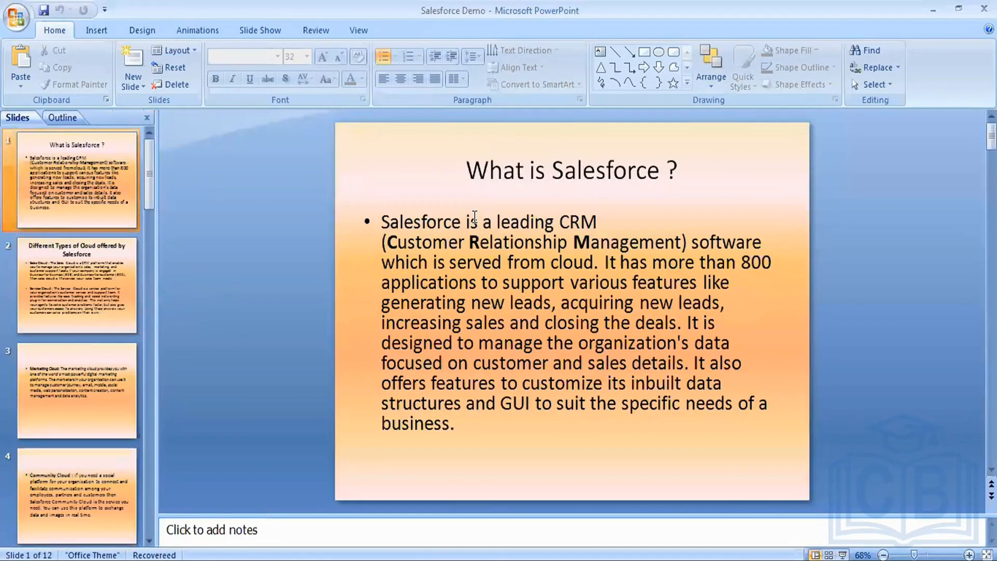